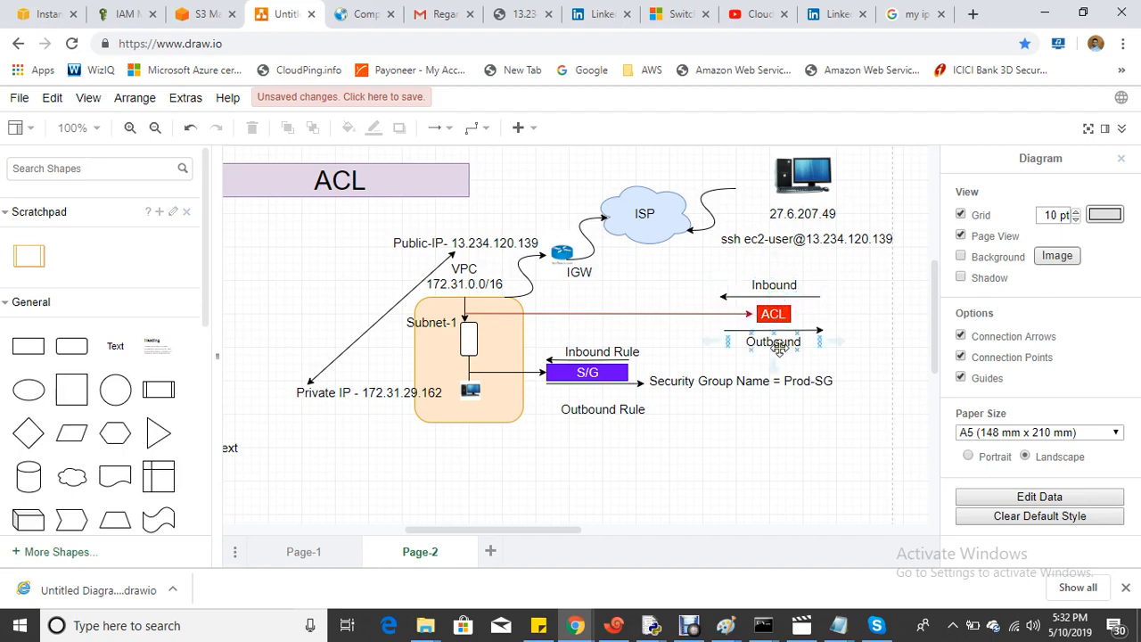
Close the old search tab and search Google for "my ip address" in a new browser tab
click(758, 410)
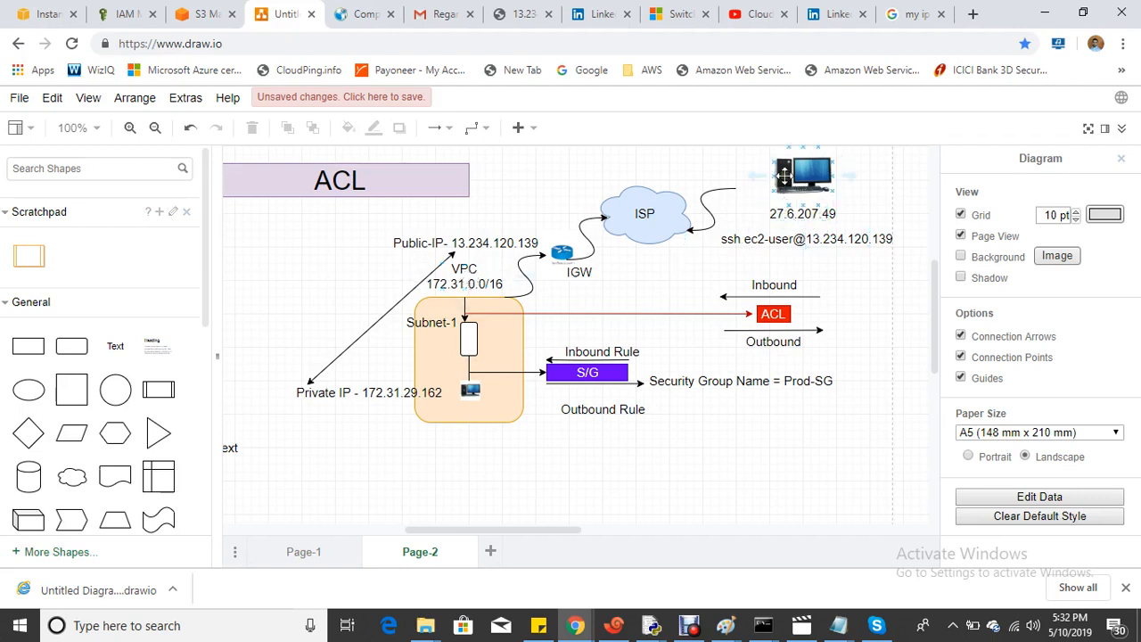
click(938, 14)
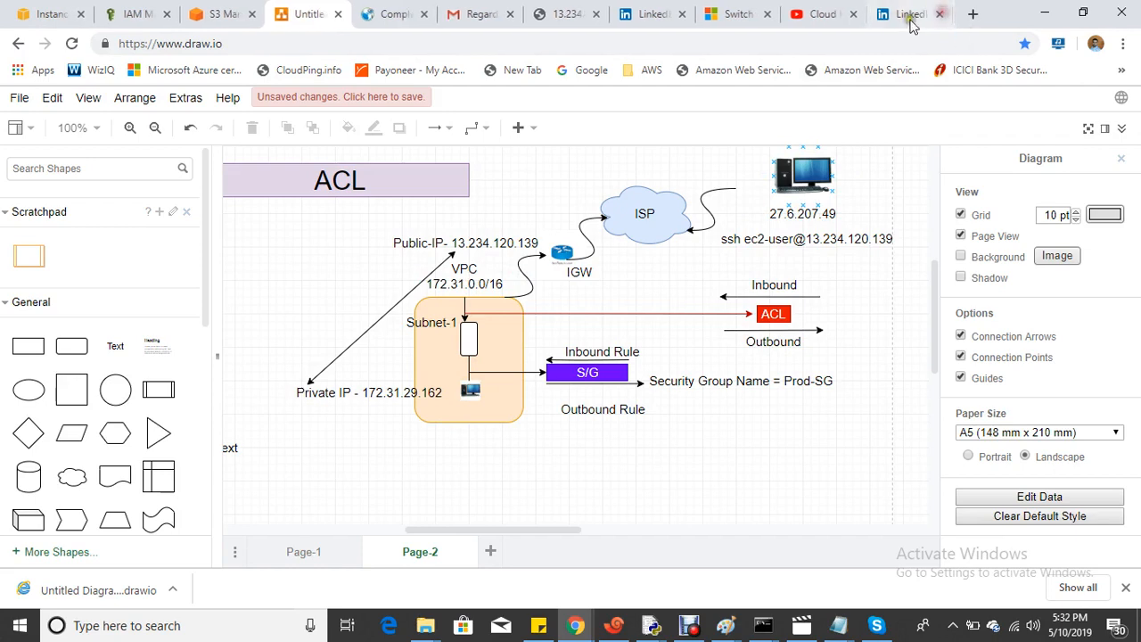
click(972, 15)
text(go)
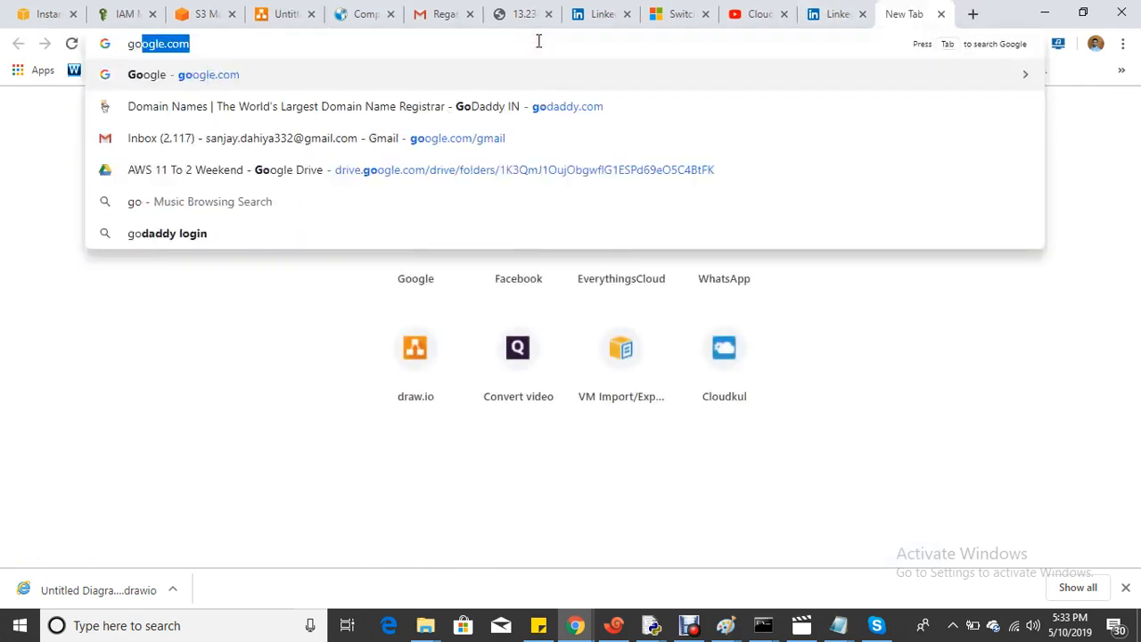
key(Return)
text(my )
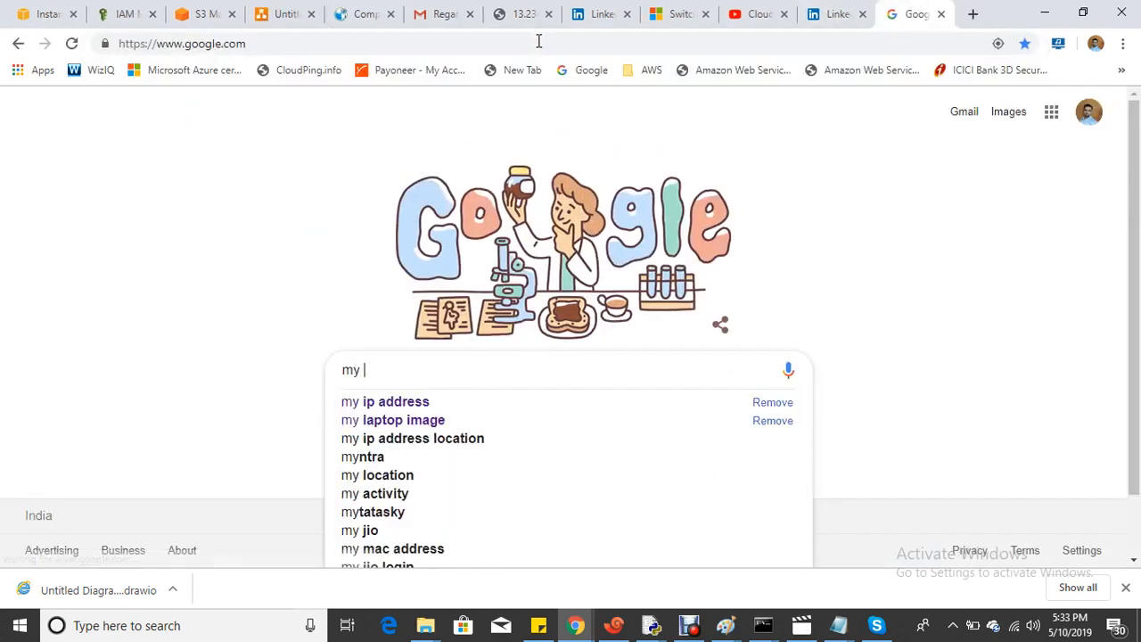
text(ip address)
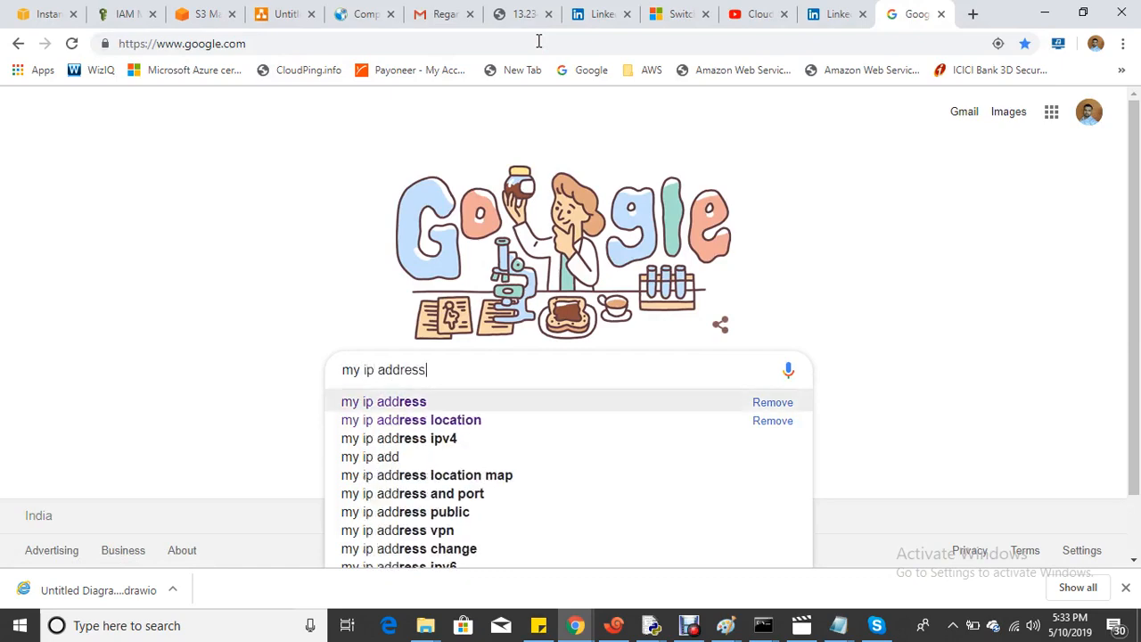
key(Return)
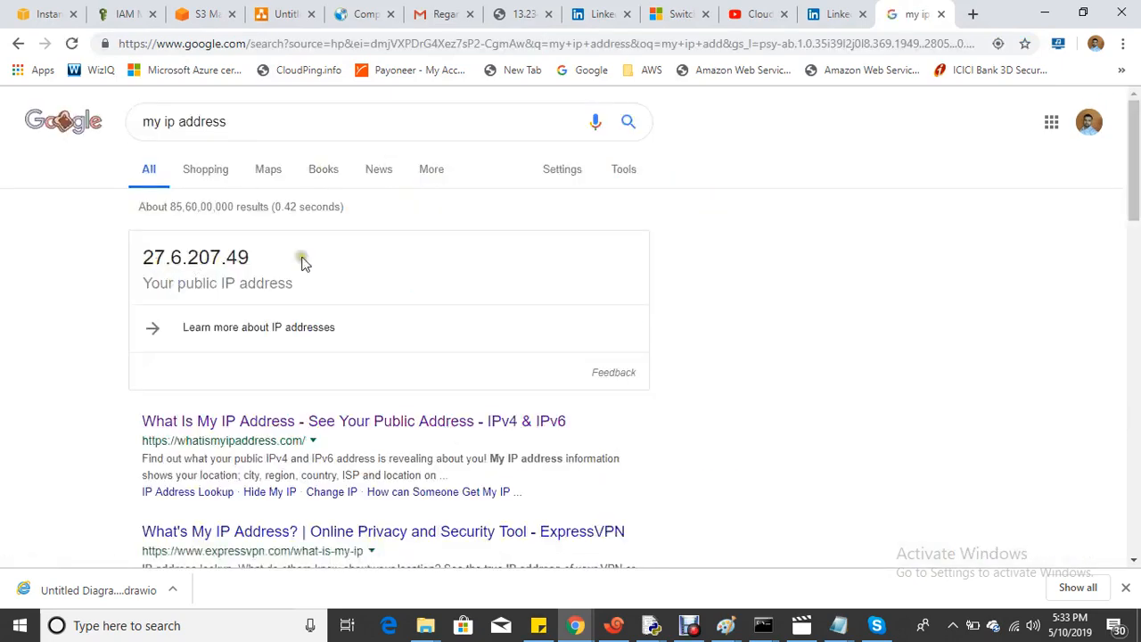
Return to the draw.io ACL diagram and compare the IP label under the client computer with the looked-up address
click(284, 13)
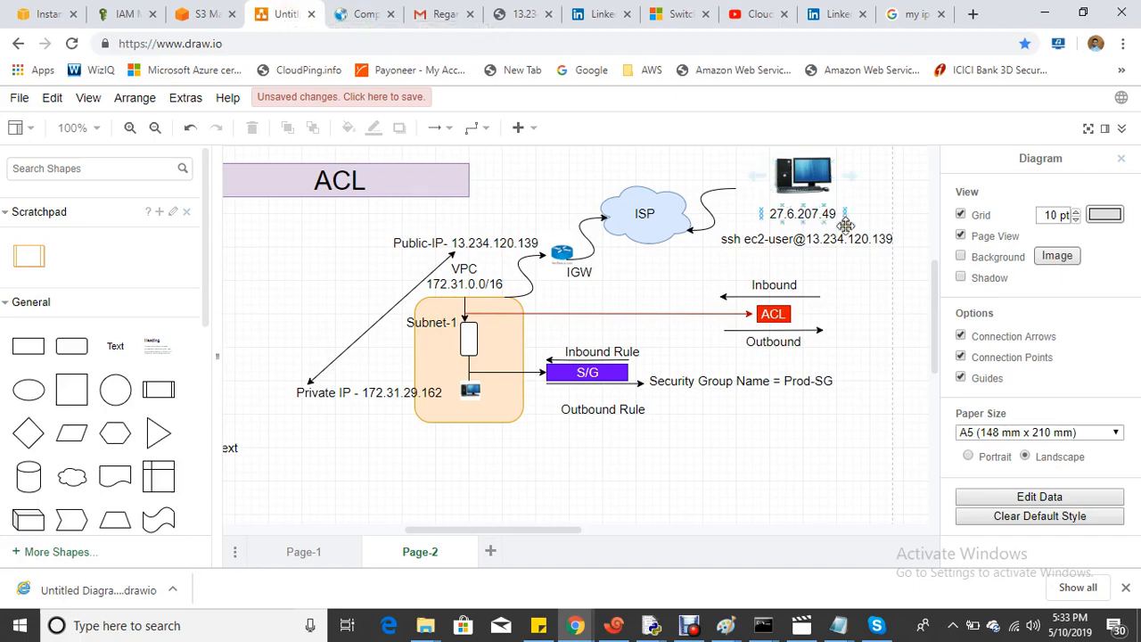
click(814, 218)
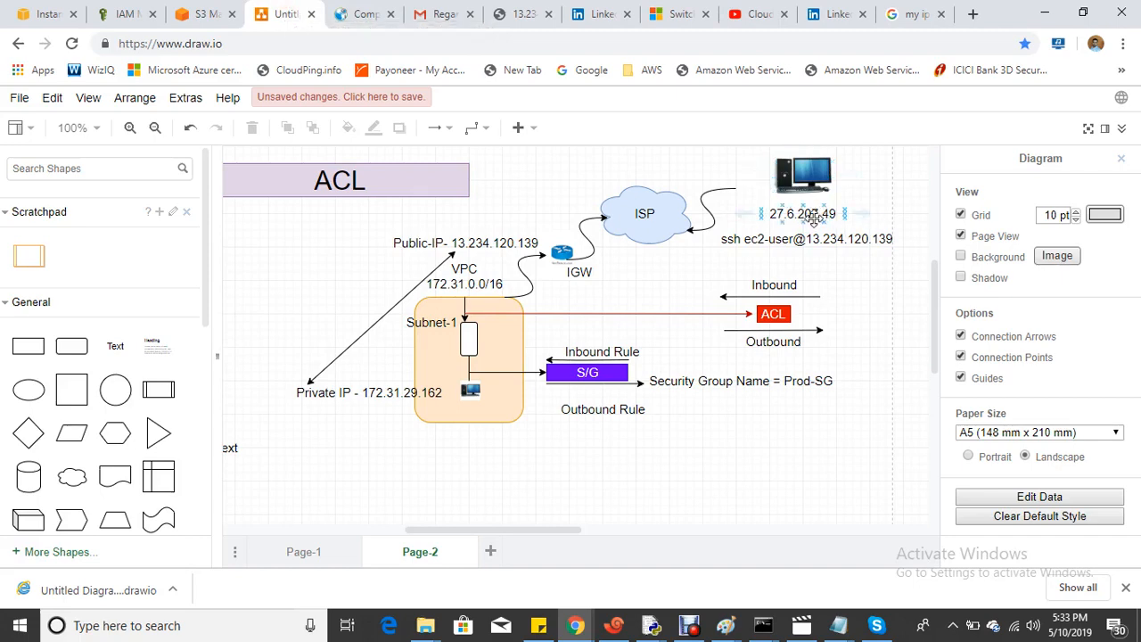
click(446, 394)
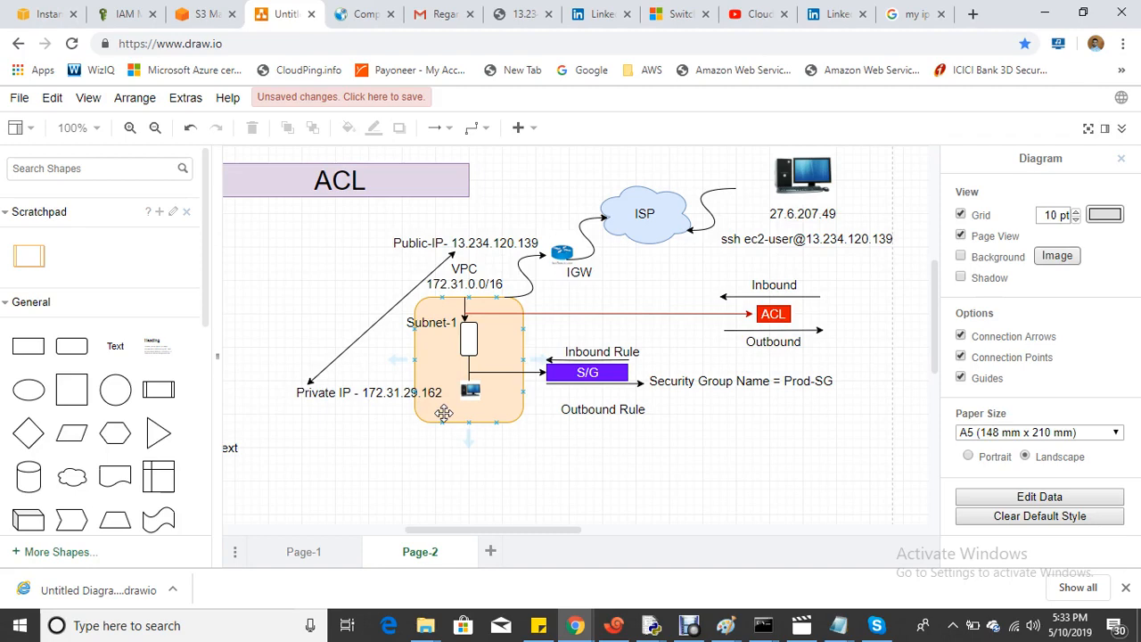
Copy the private IP of the Public-Machine instance from its EC2 details and return to the ACL diagram
click(42, 14)
click(219, 266)
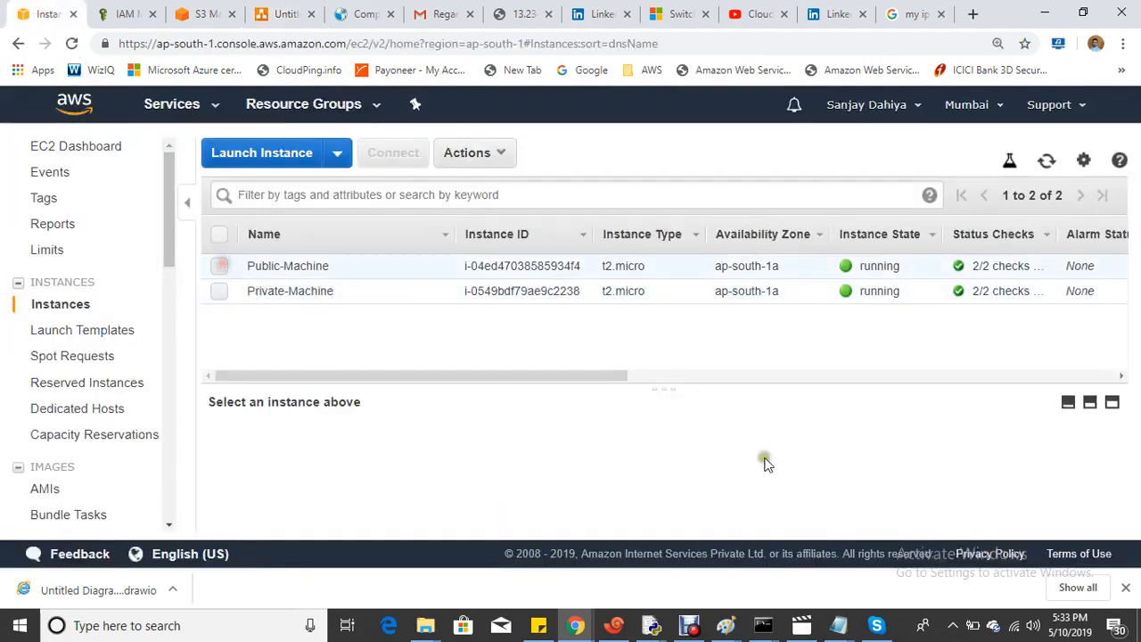
scroll(936, 505, down, 1)
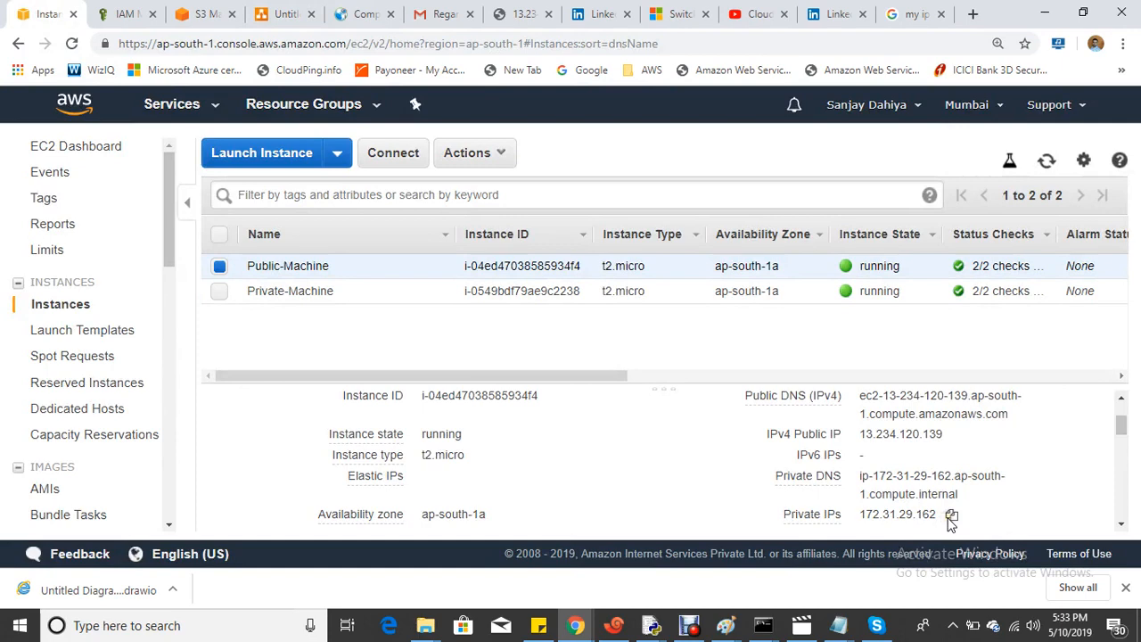
click(952, 516)
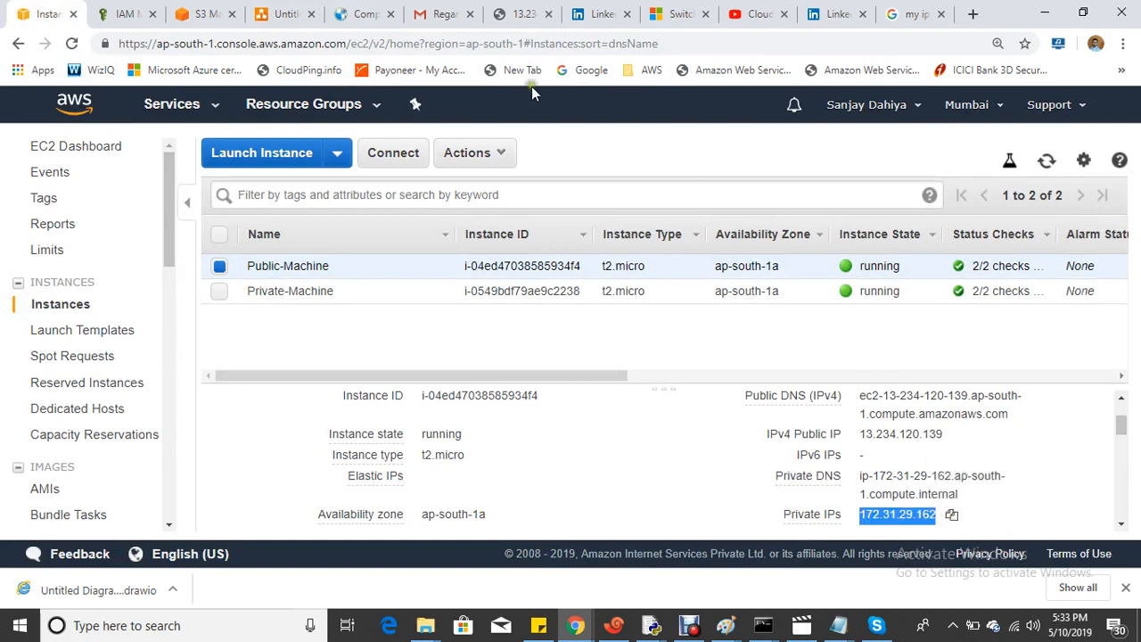
click(285, 18)
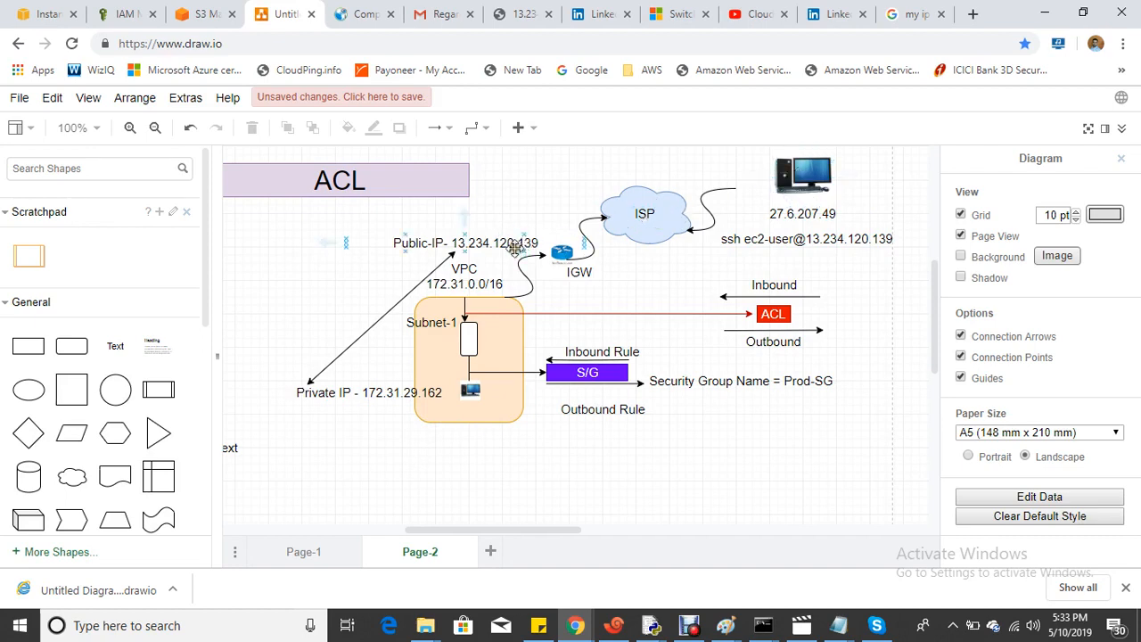
Switch to Xshell and clear the terminal of the disconnected second session
click(614, 625)
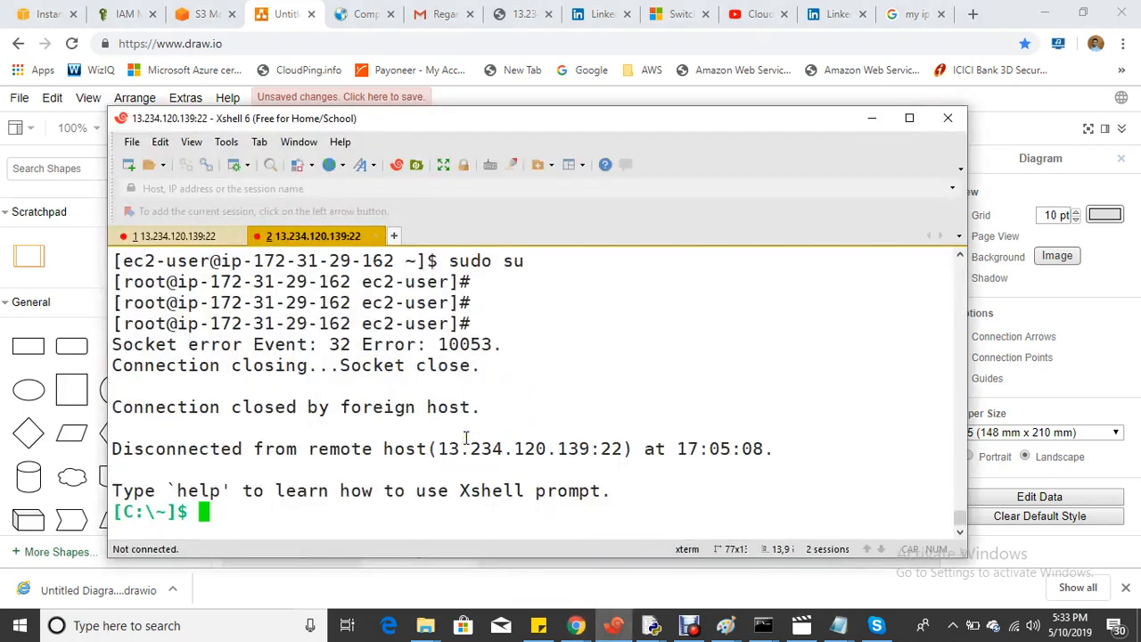
text(clear)
key(Return)
key(Return)
key(Return)
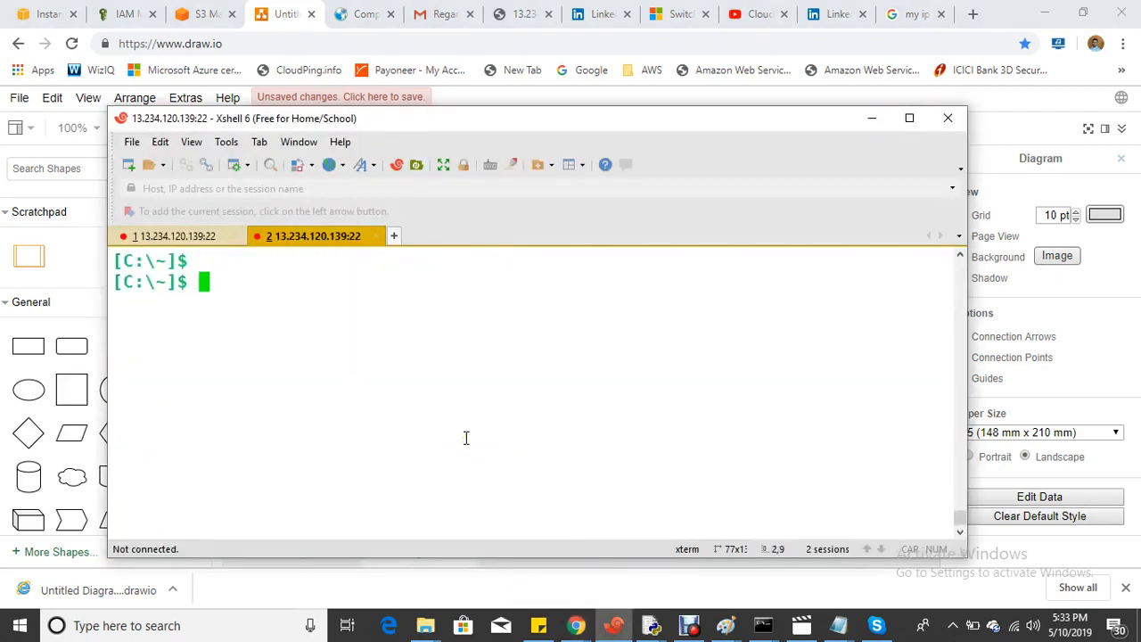
text(ssh ec2-)
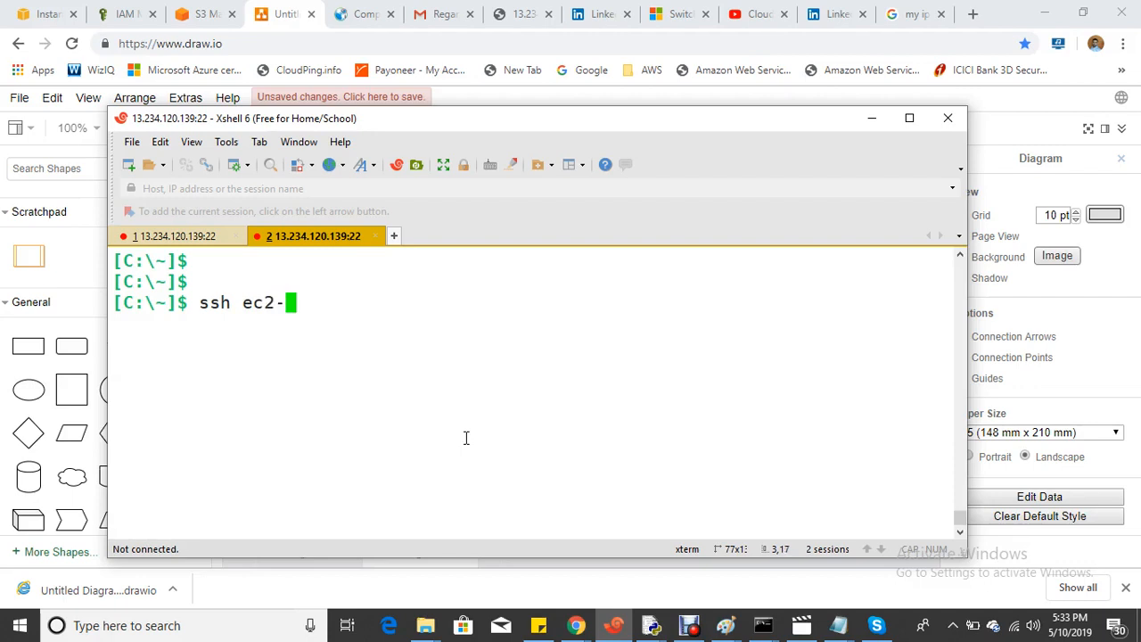
text(user@)
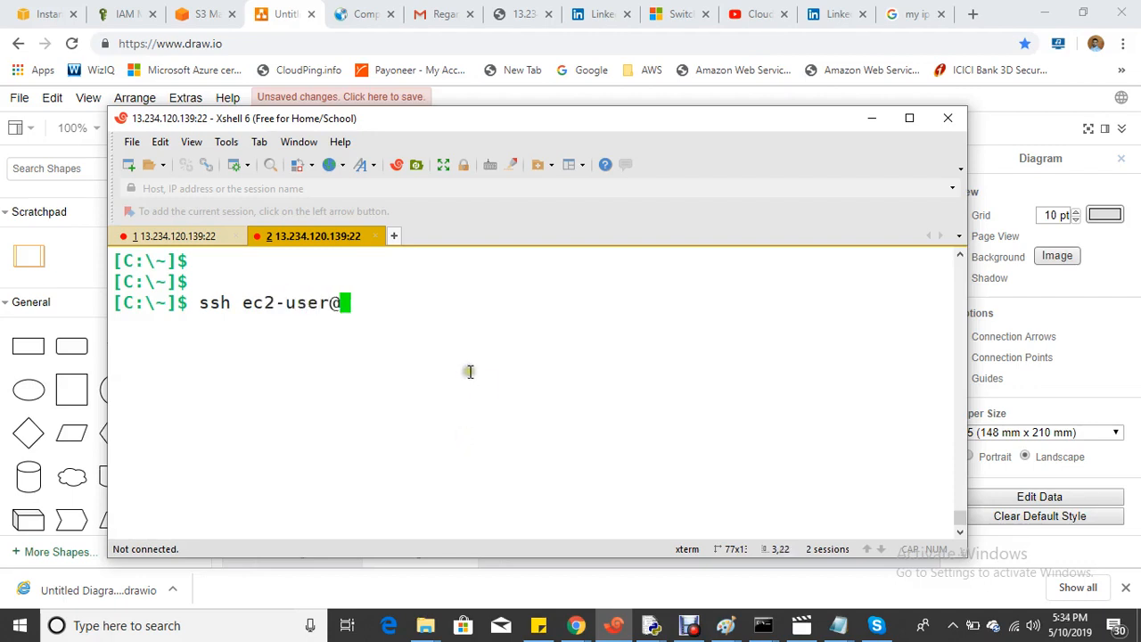
right_click(470, 372)
click(535, 186)
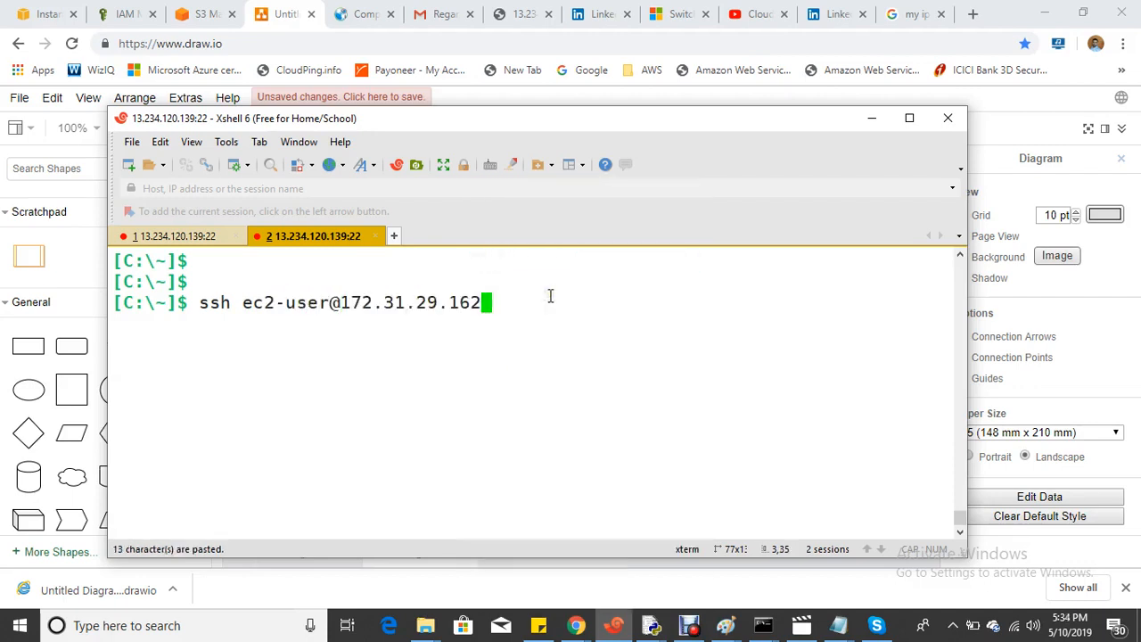
key(Return)
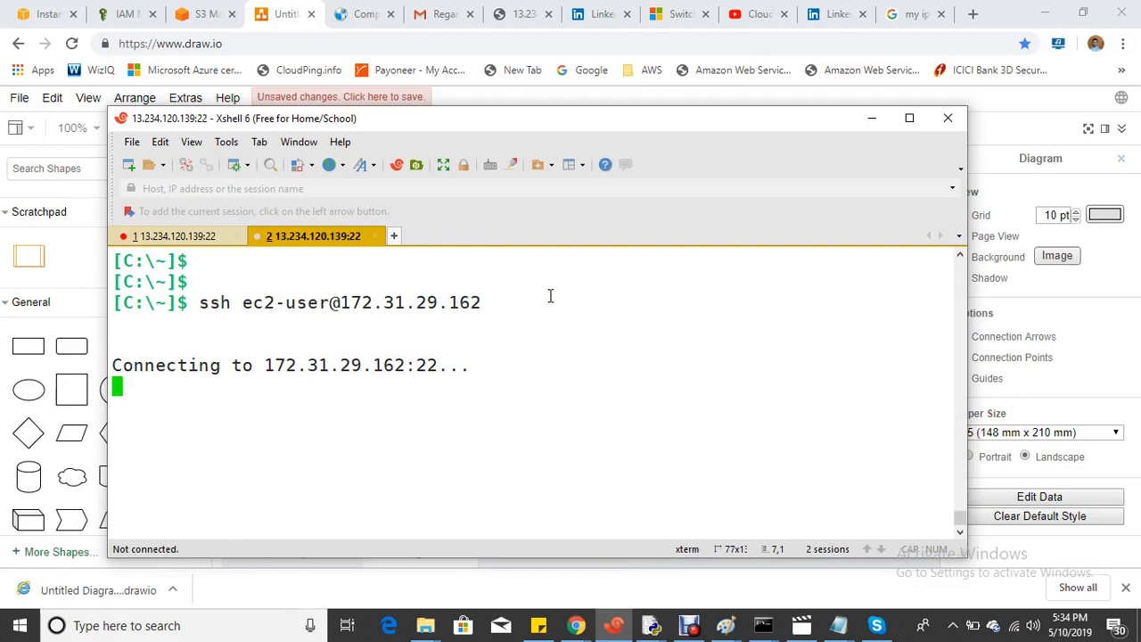
key(ctrl+c)
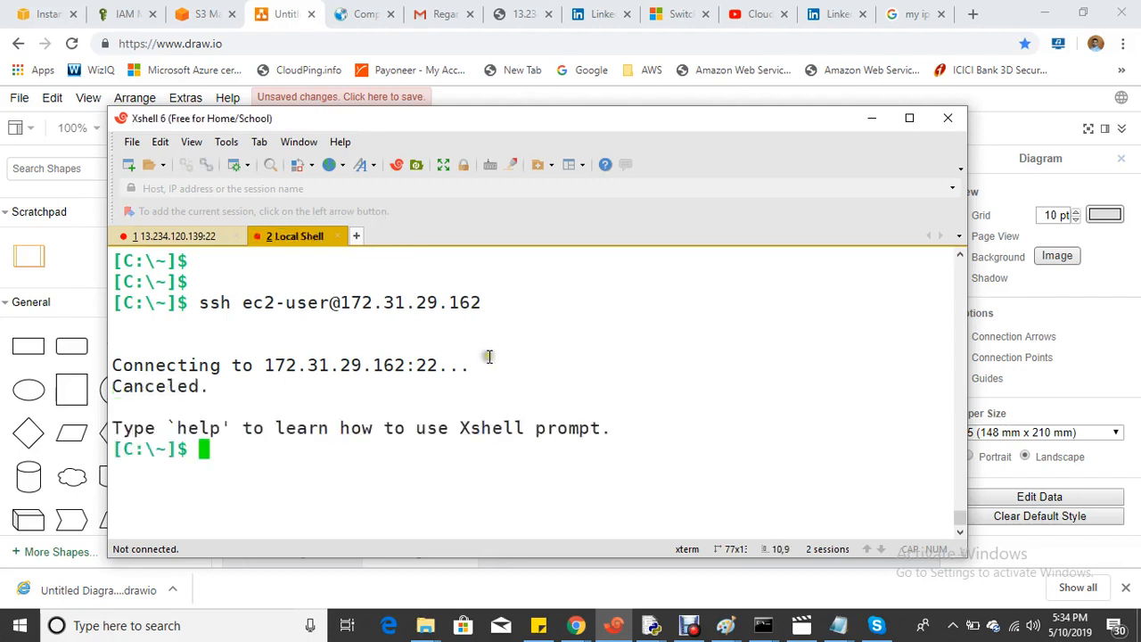
Recall the previous SSH command and delete the IP address from it, keeping ssh ec2-user@
key(Up)
key(BackSpace)
key(BackSpace)
key(BackSpace)
key(BackSpace)
key(BackSpace)
key(BackSpace)
key(BackSpace)
key(BackSpace)
key(BackSpace)
key(BackSpace)
key(BackSpace)
key(BackSpace)
key(BackSpace)
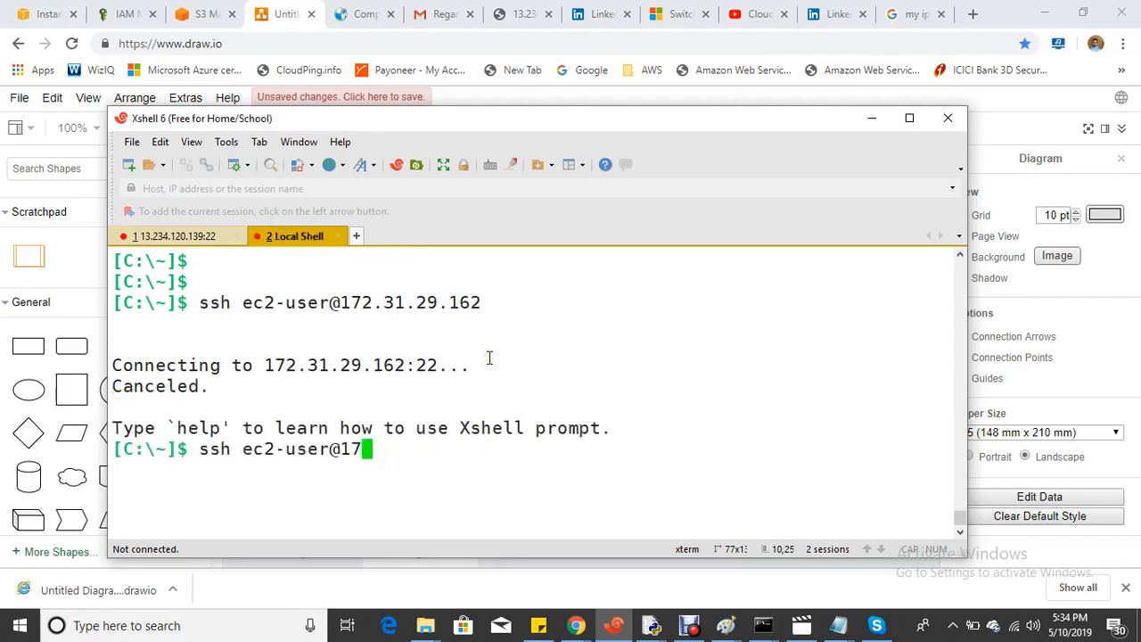
Copy the IPv4 public IP of Public-Machine from its details in the EC2 console
click(513, 42)
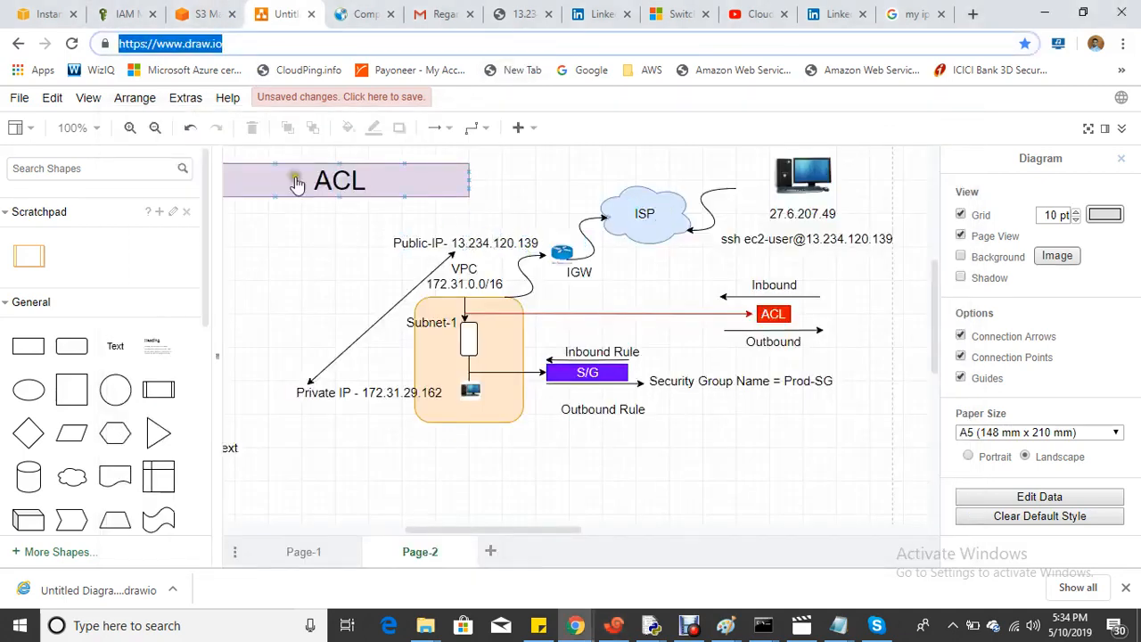
click(41, 14)
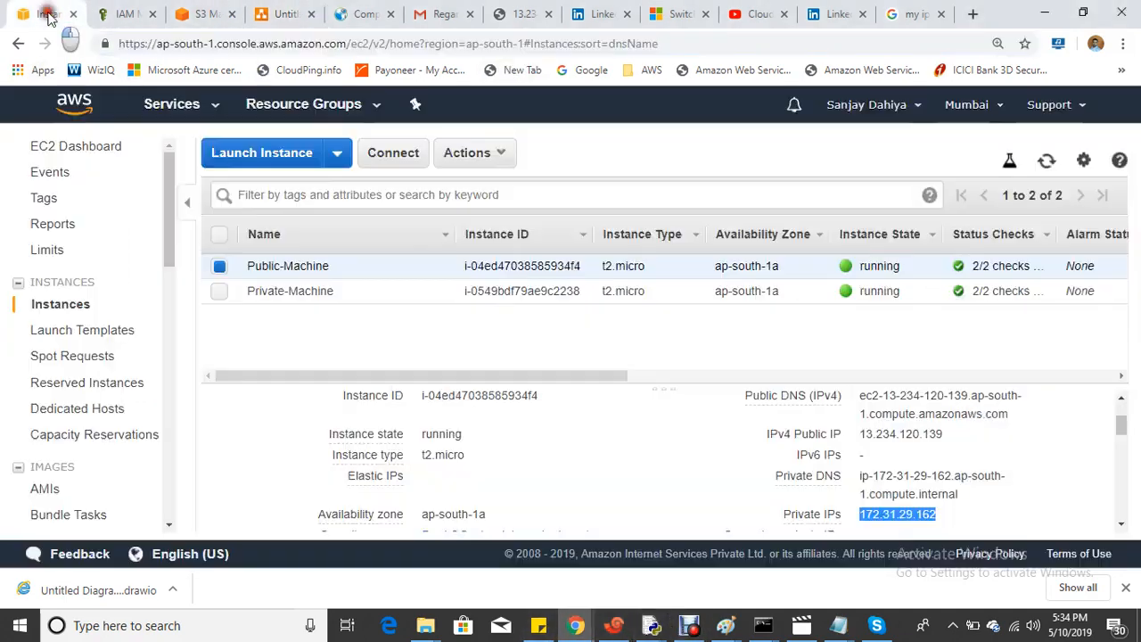
click(956, 433)
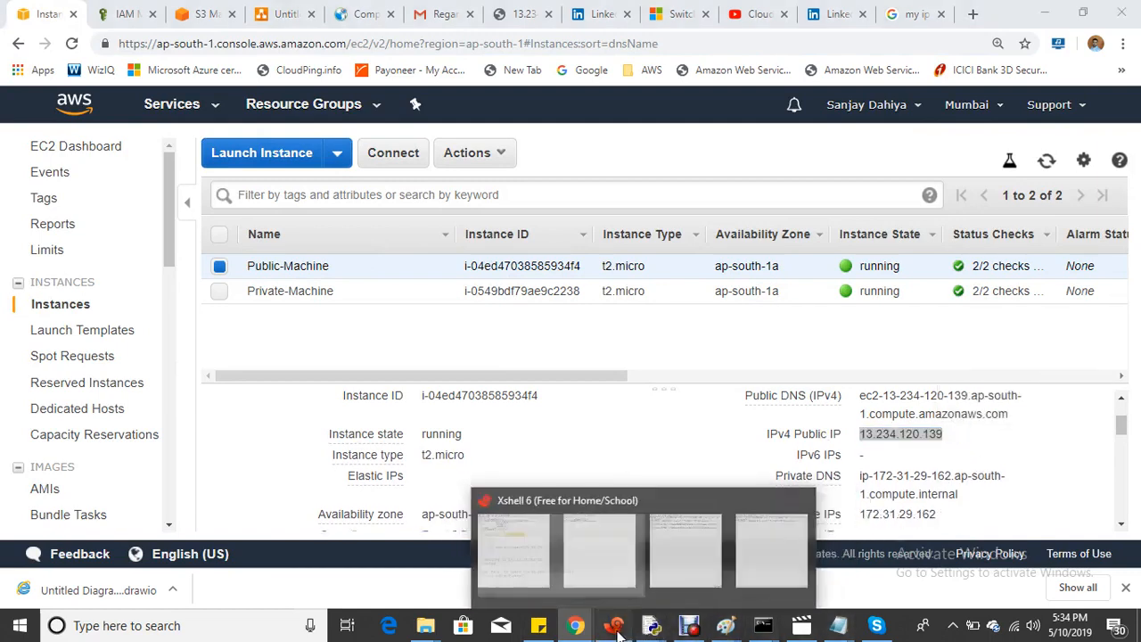
click(529, 499)
right_click(414, 435)
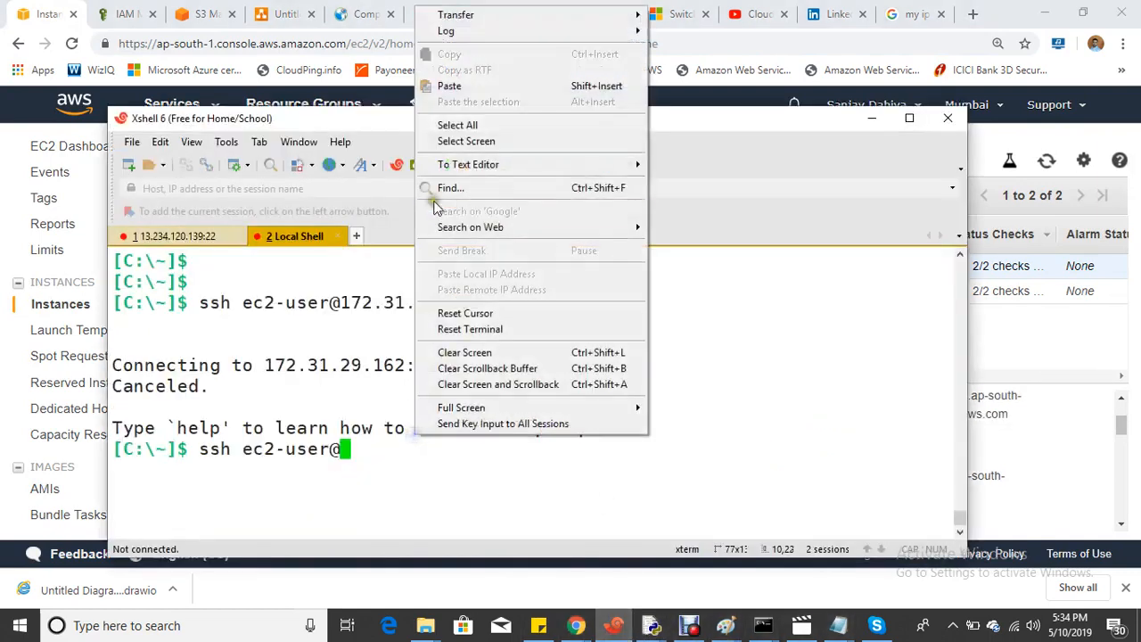
click(445, 87)
key(Return)
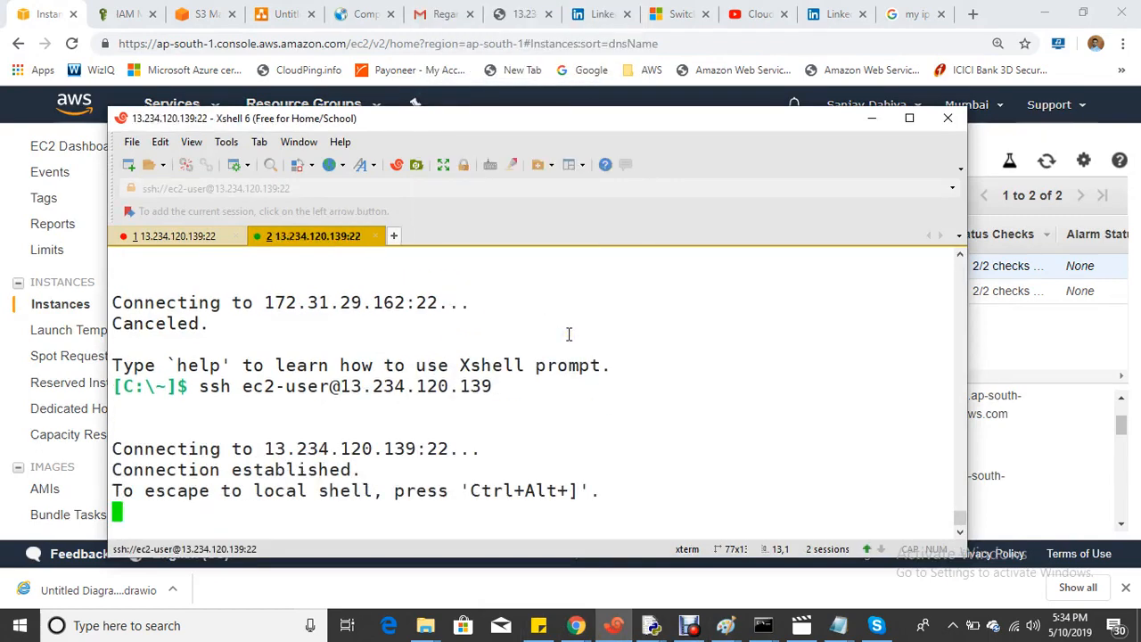
Authenticate with the mumbaikey (1) user key and switch to the root user with sudo su
click(573, 365)
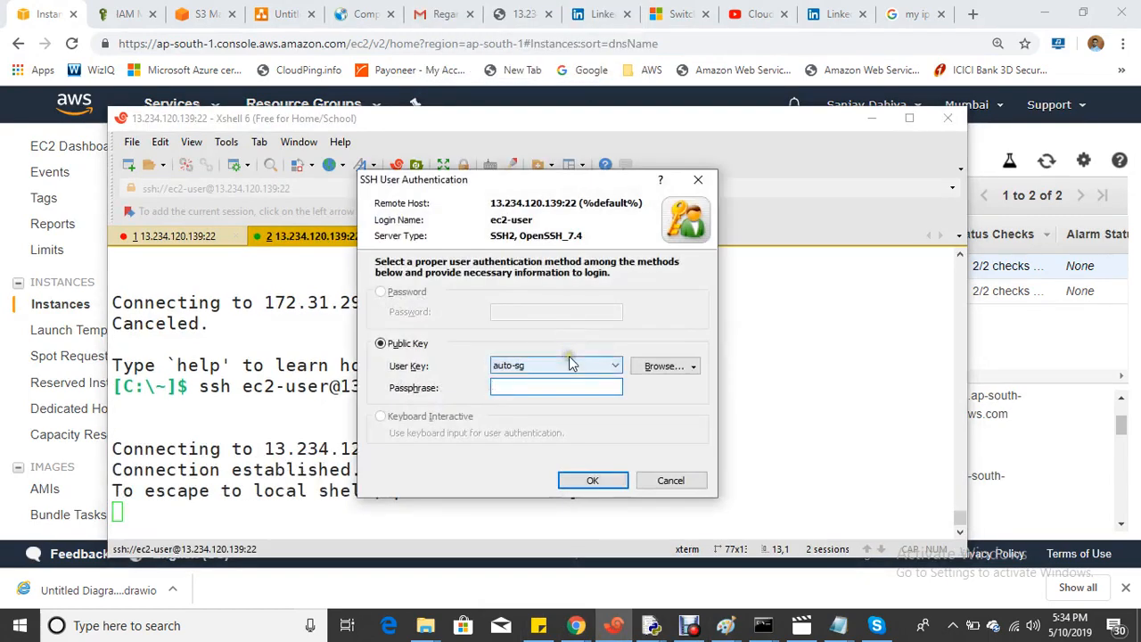
click(558, 406)
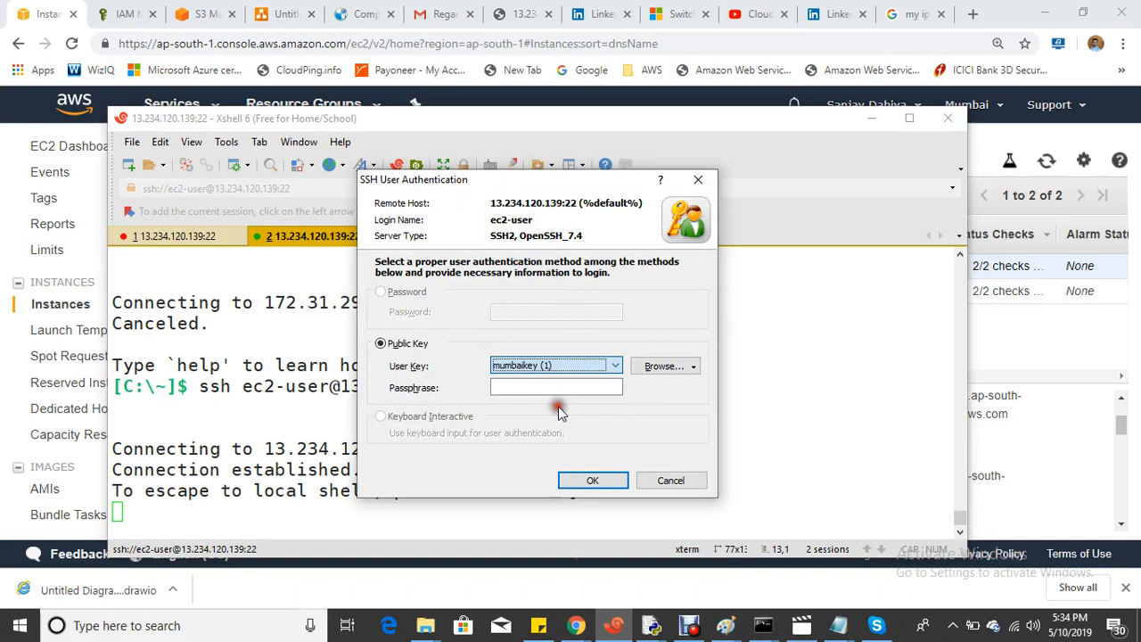
click(596, 481)
text(sudo su)
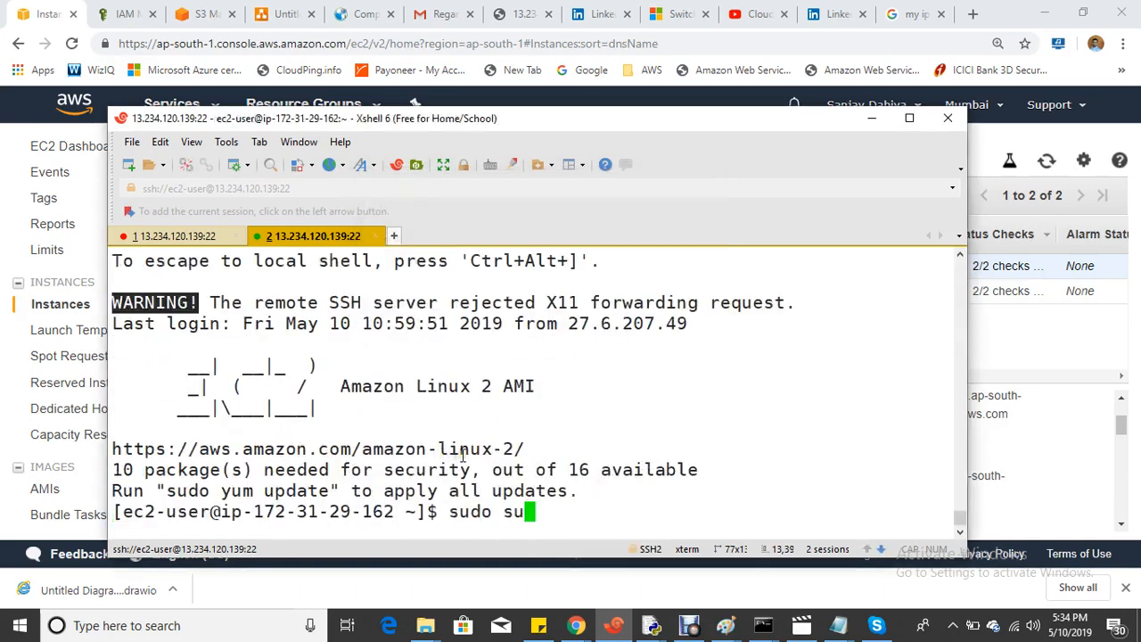
key(Return)
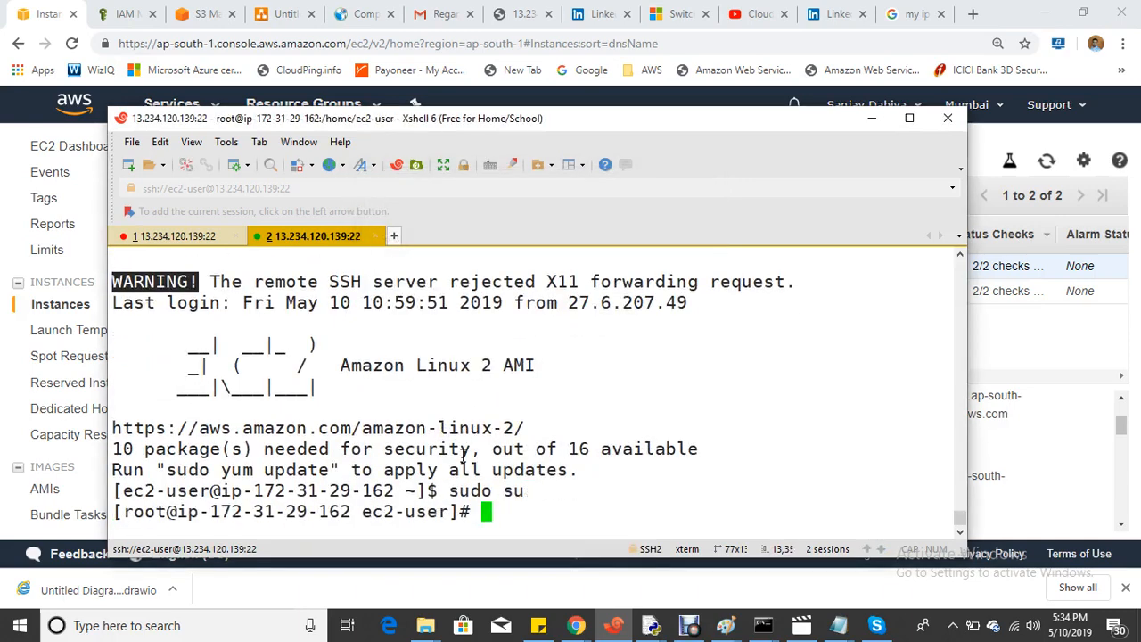
Go back over the ACL diagram in the browser, and open the subnet linked in Public-Machine's EC2 details
click(1024, 350)
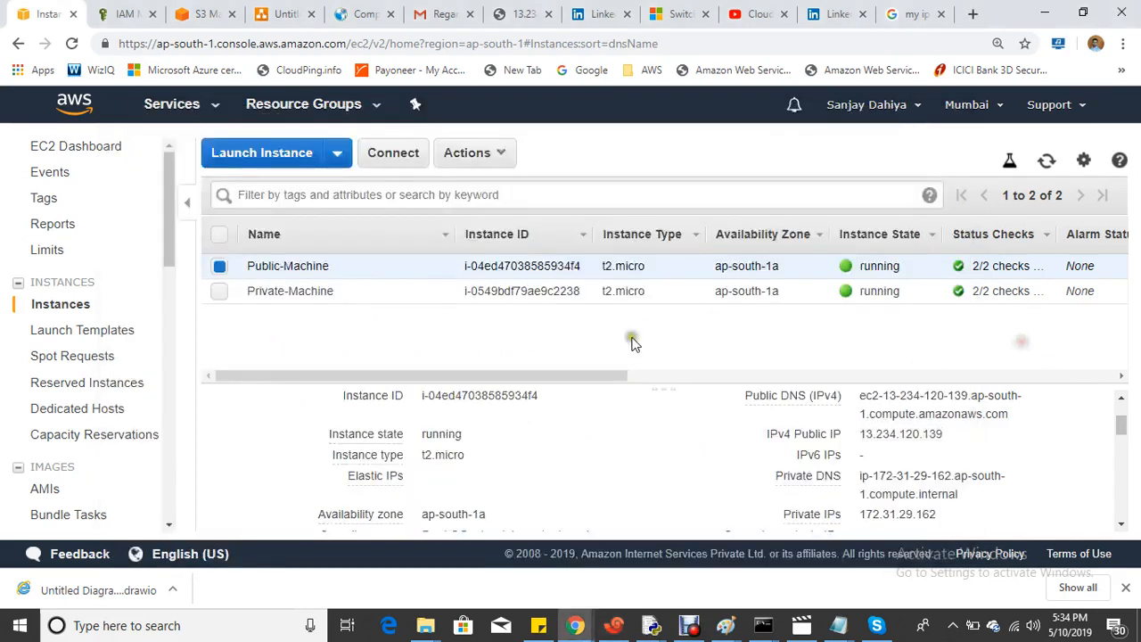
click(269, 11)
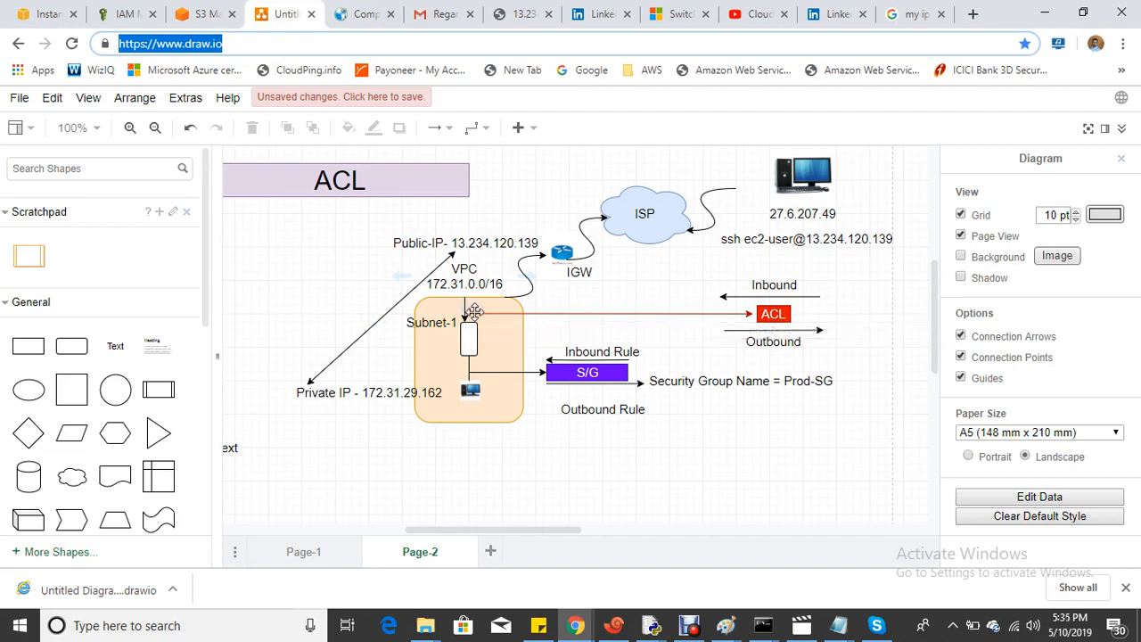
click(45, 14)
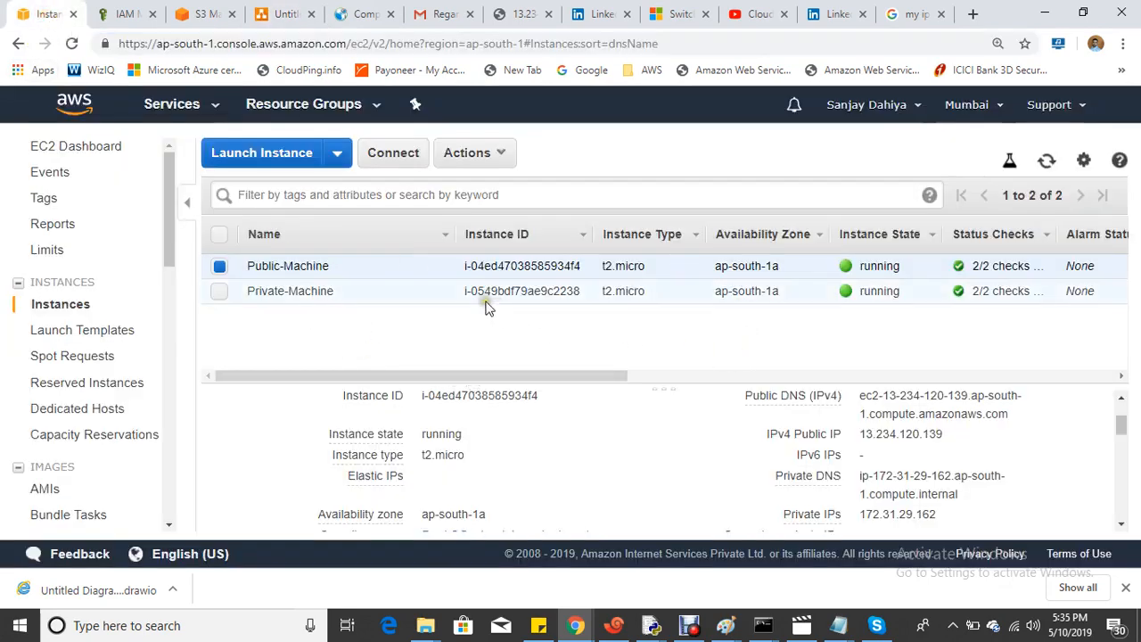
scroll(903, 435, down, 3)
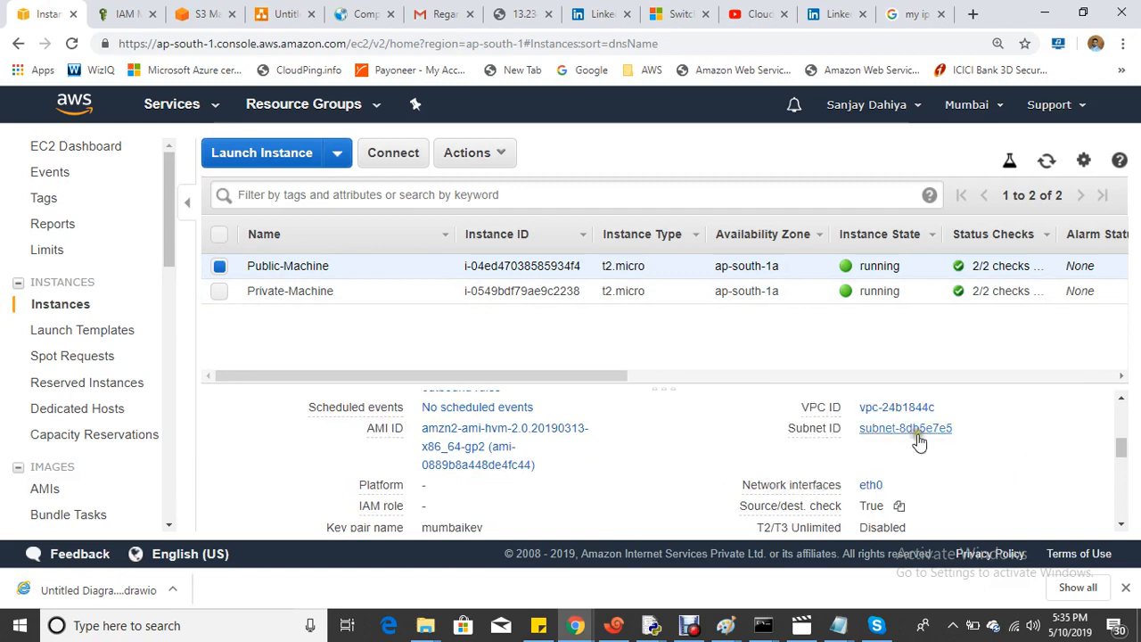
click(917, 429)
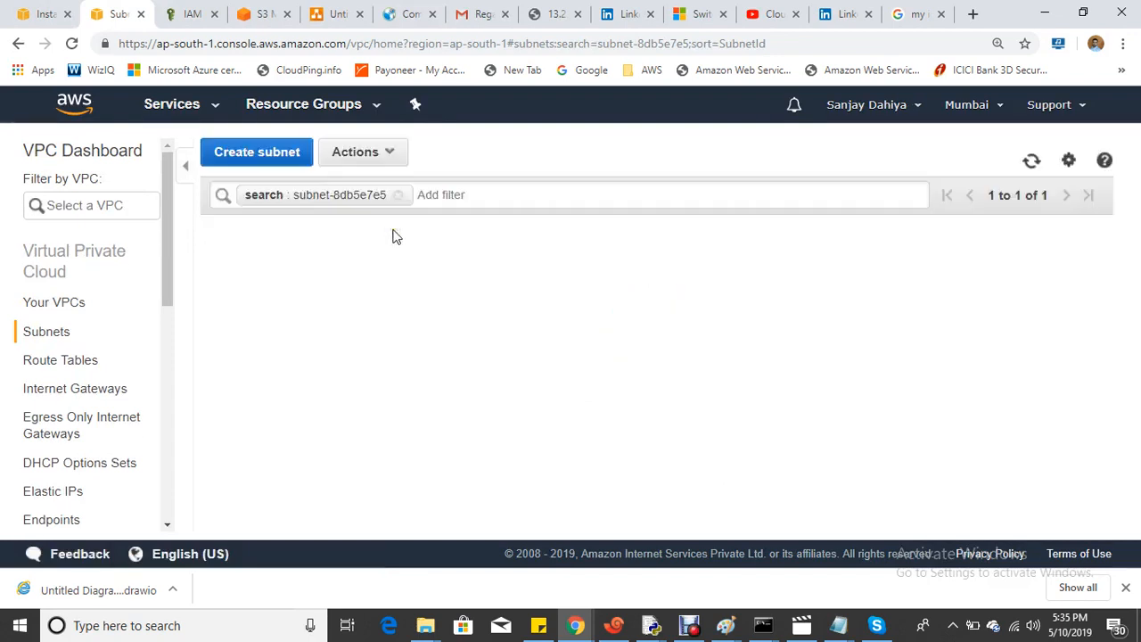
Copy the subnet's IPv4 CIDR from its description, switch to the draw.io ACL diagram and add a text label there
scroll(649, 467, down, 1)
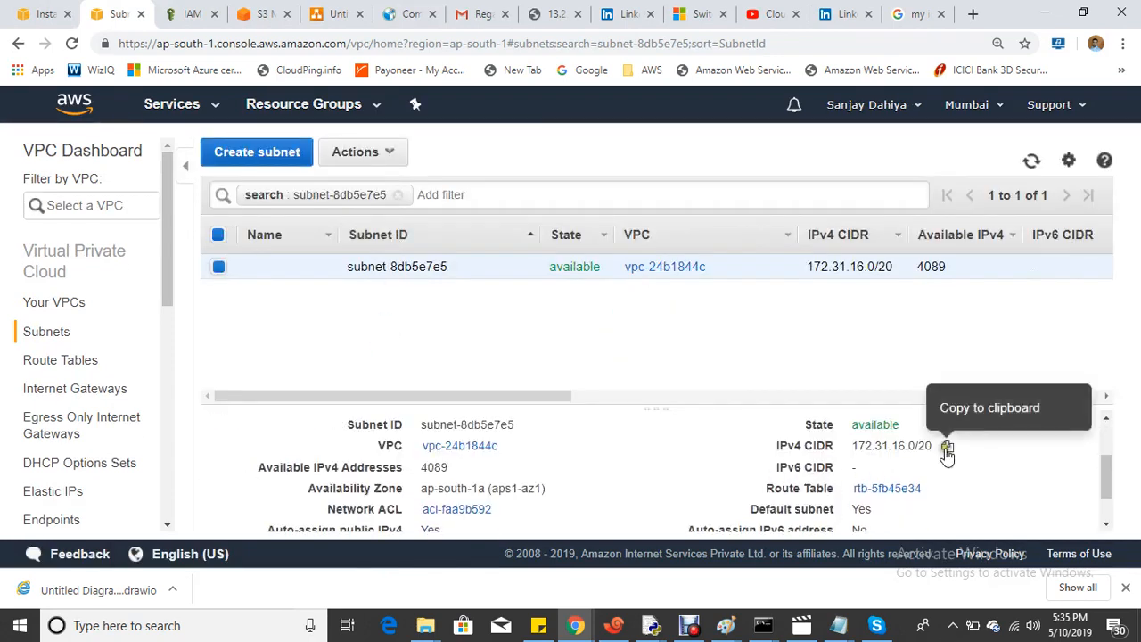
click(947, 445)
click(329, 13)
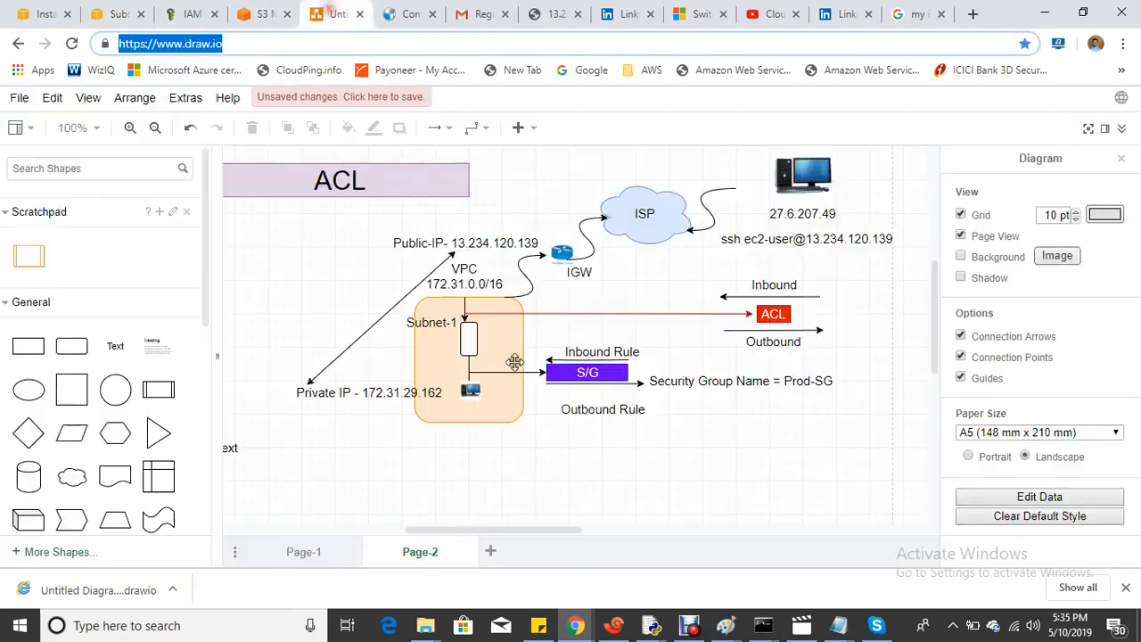
click(115, 346)
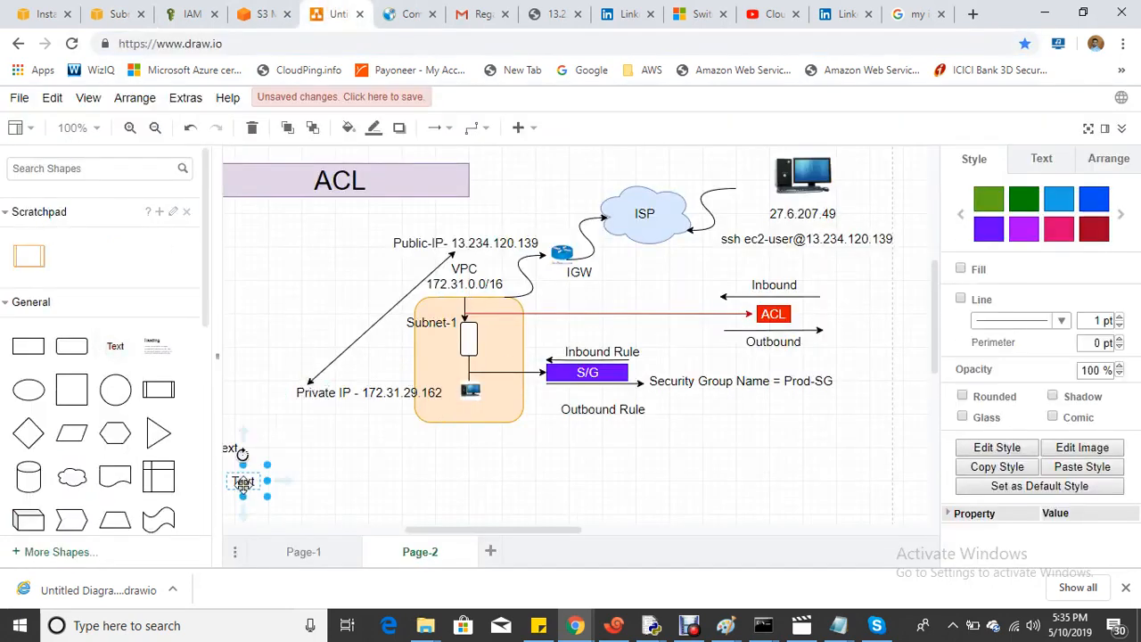
drag(257, 490, 497, 305)
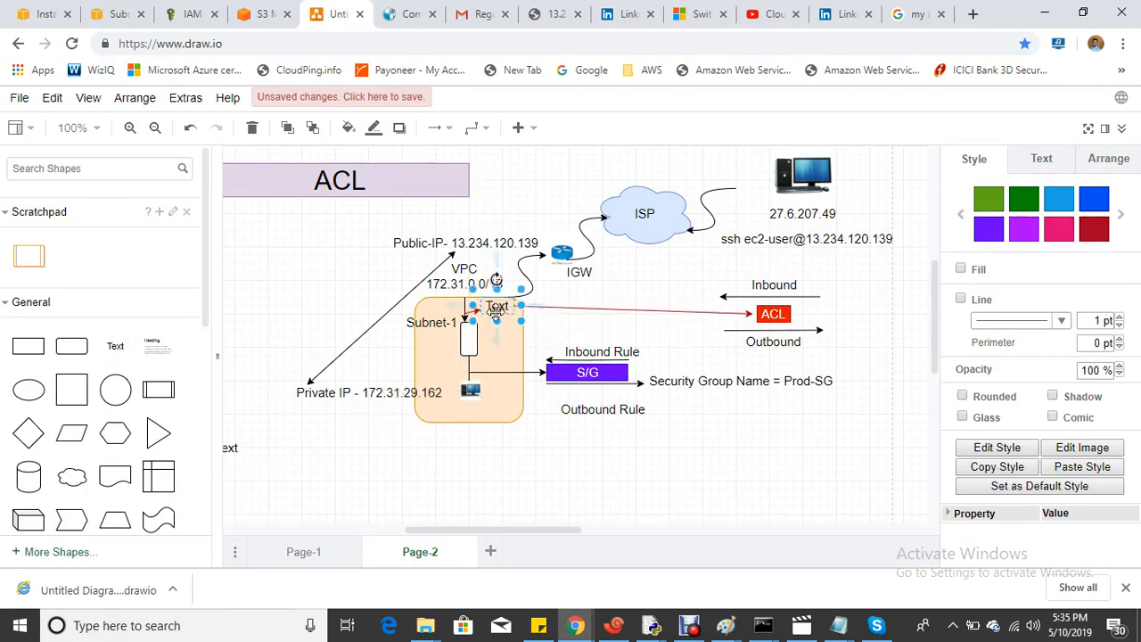
key(Escape)
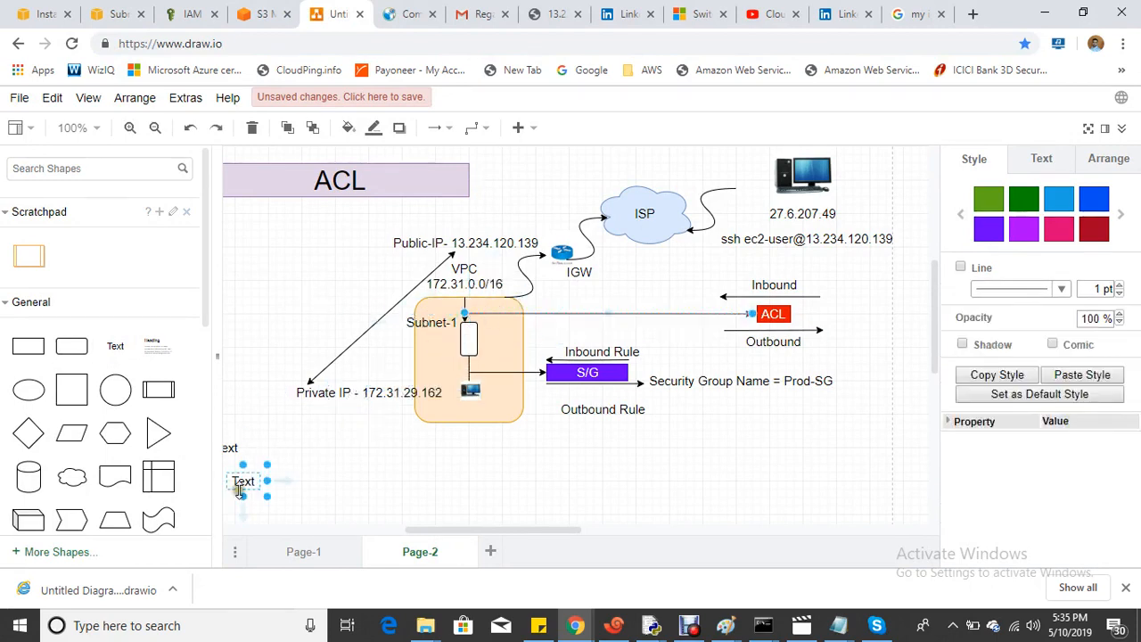
drag(242, 482, 281, 444)
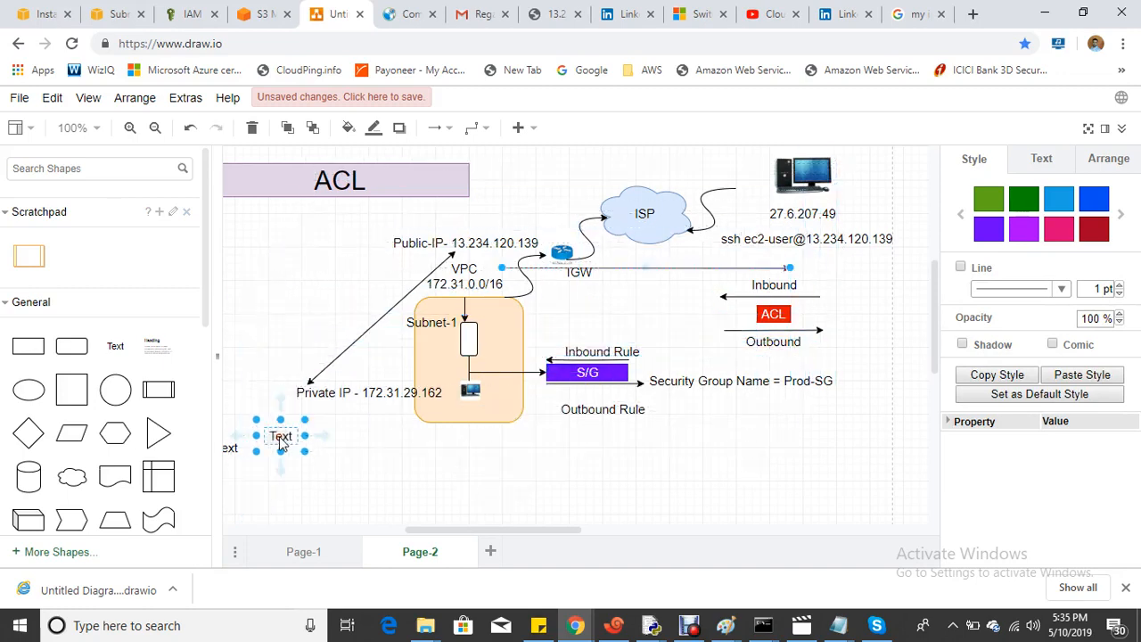
key(ctrl+z)
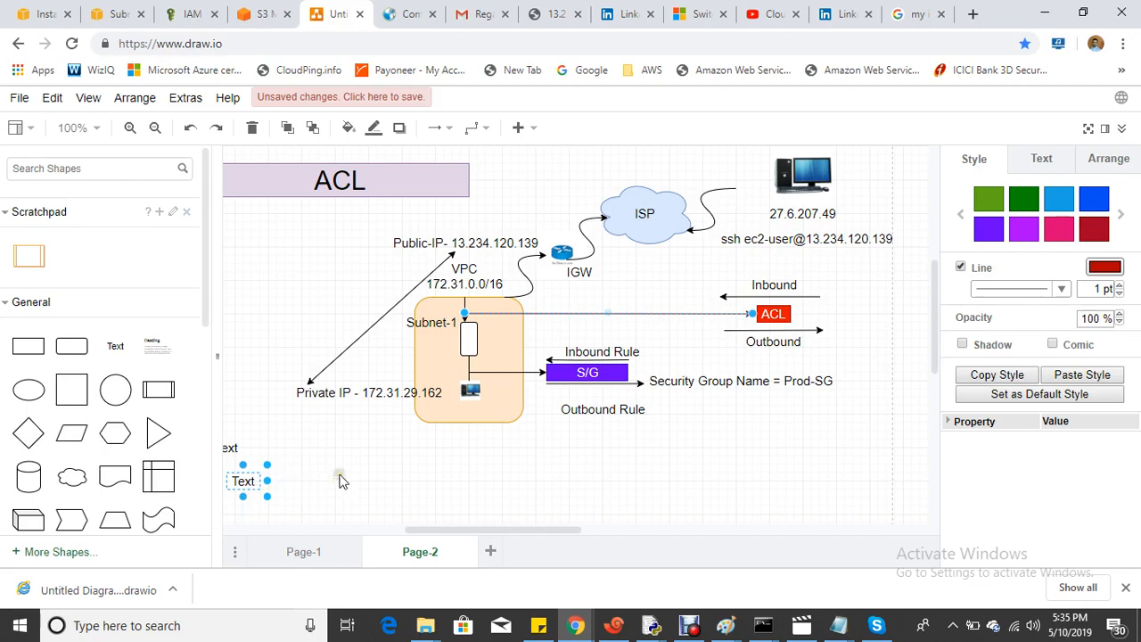
click(338, 474)
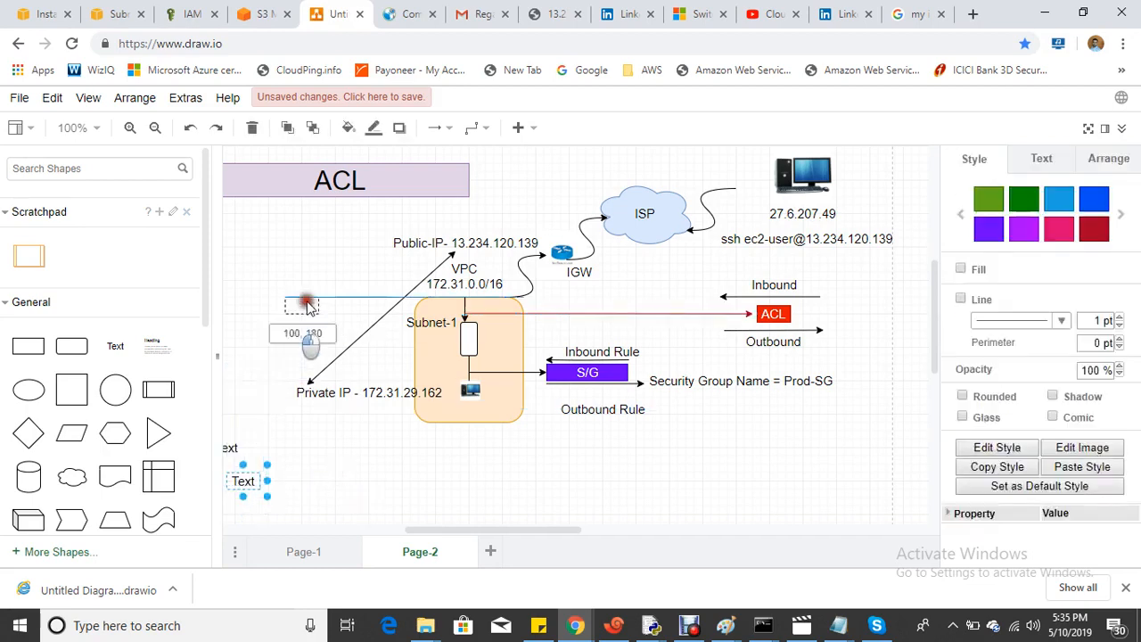
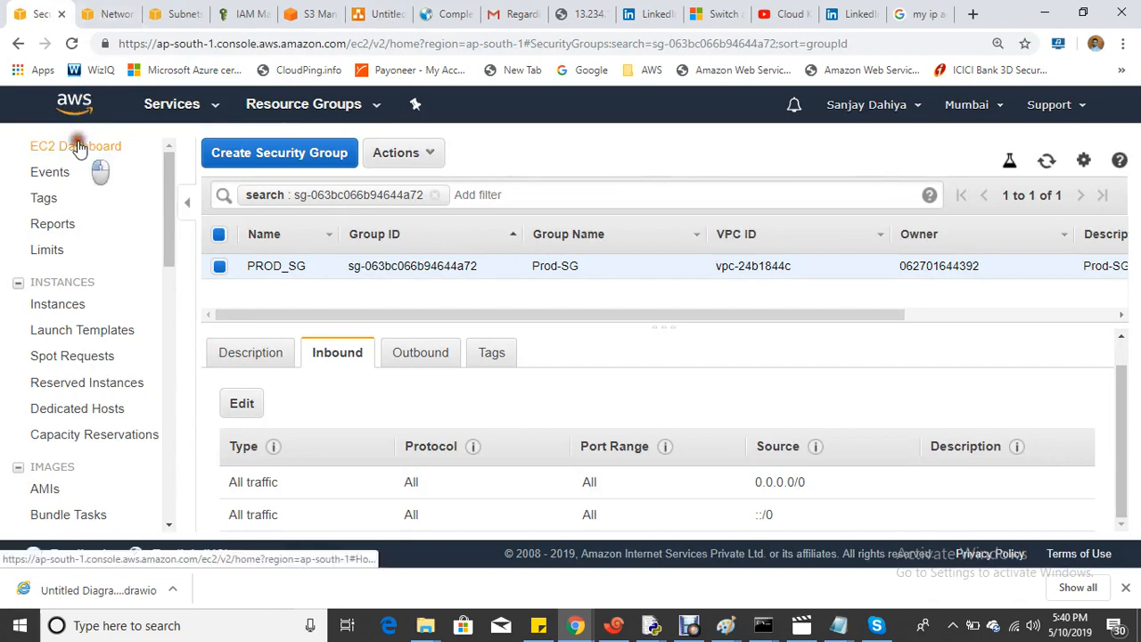
Open the running instances from the EC2 dashboard and select Public-Machine
click(78, 145)
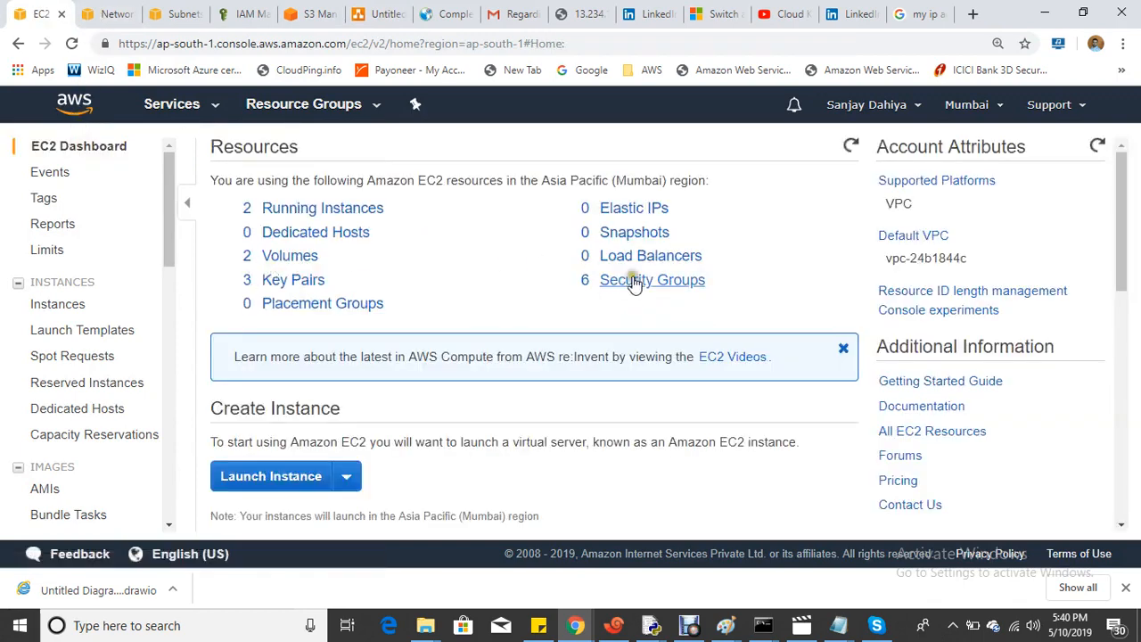
click(324, 211)
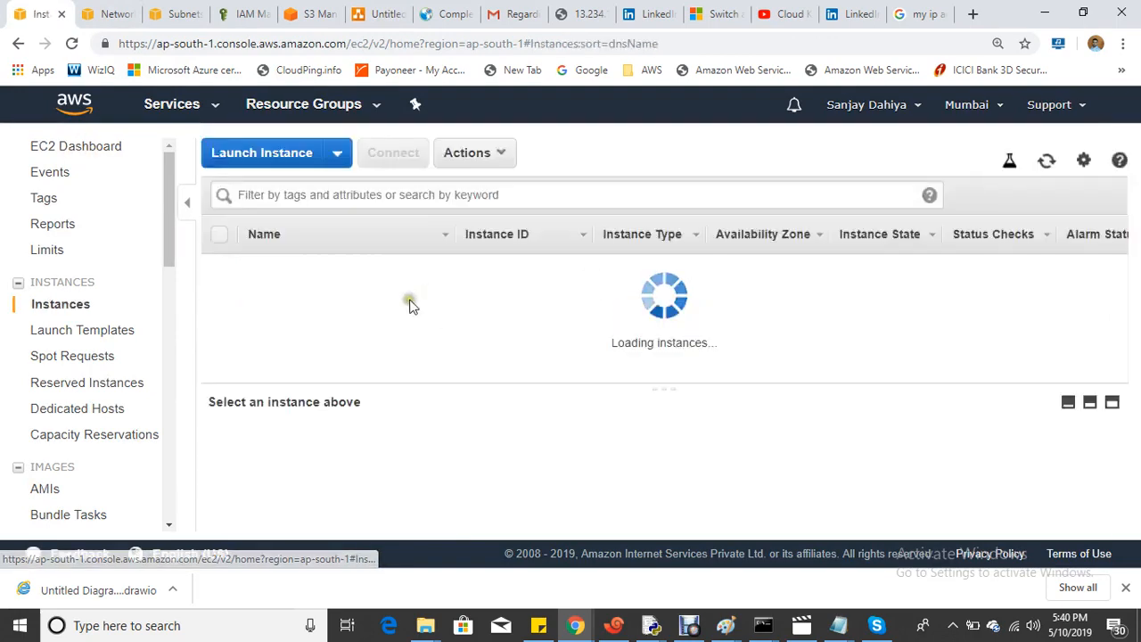
drag(174, 222, 131, 370)
scroll(131, 370, down, 5)
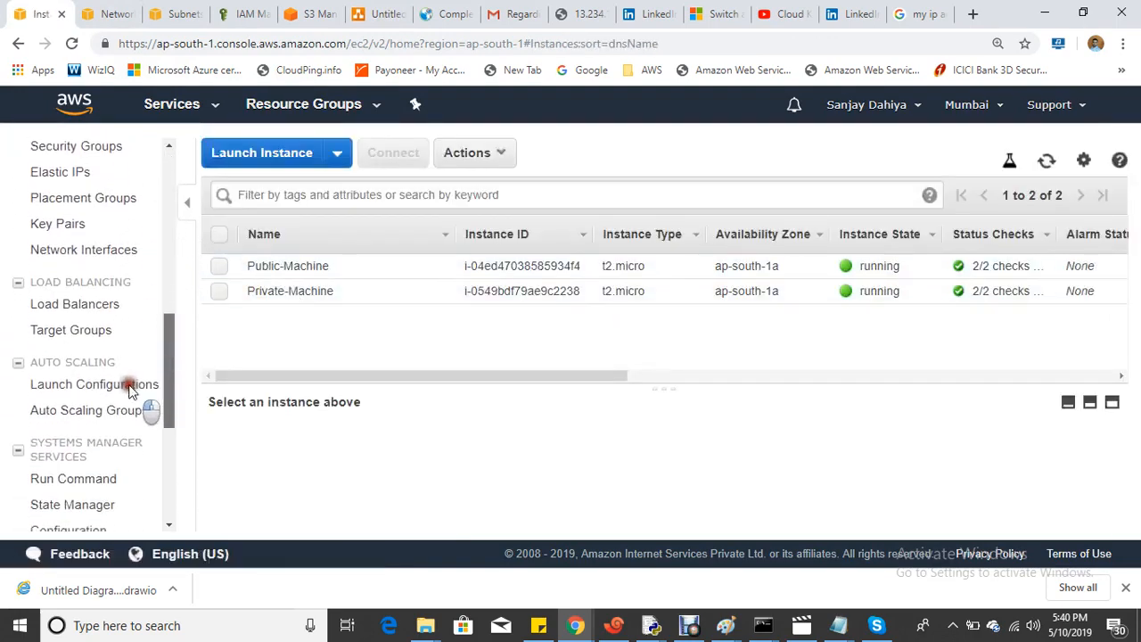
scroll(122, 452, up, 10)
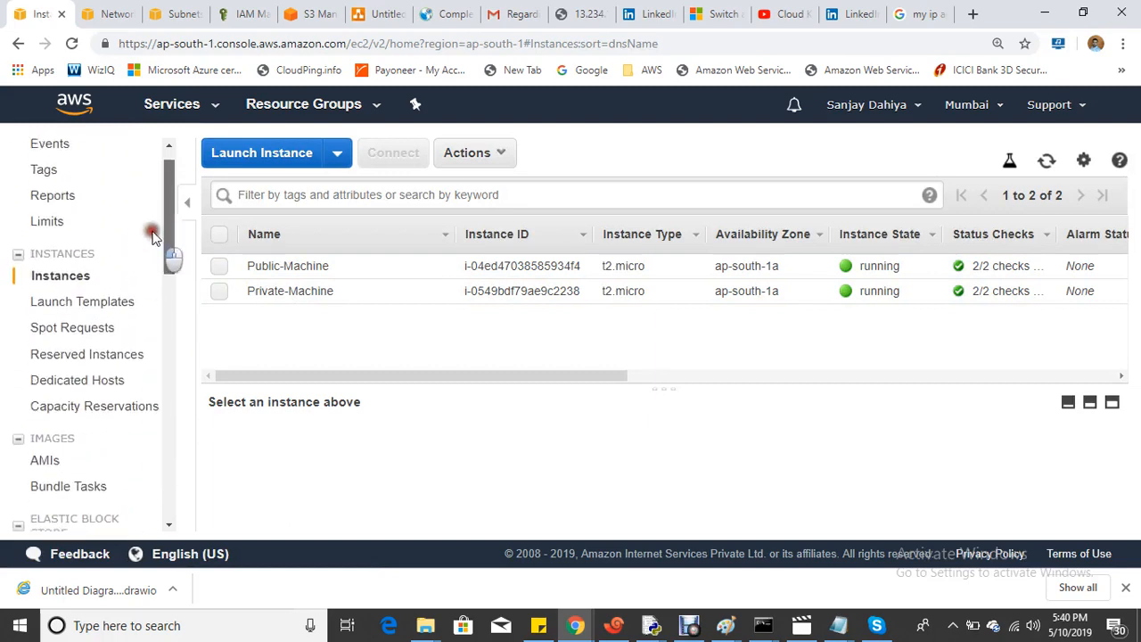
click(289, 265)
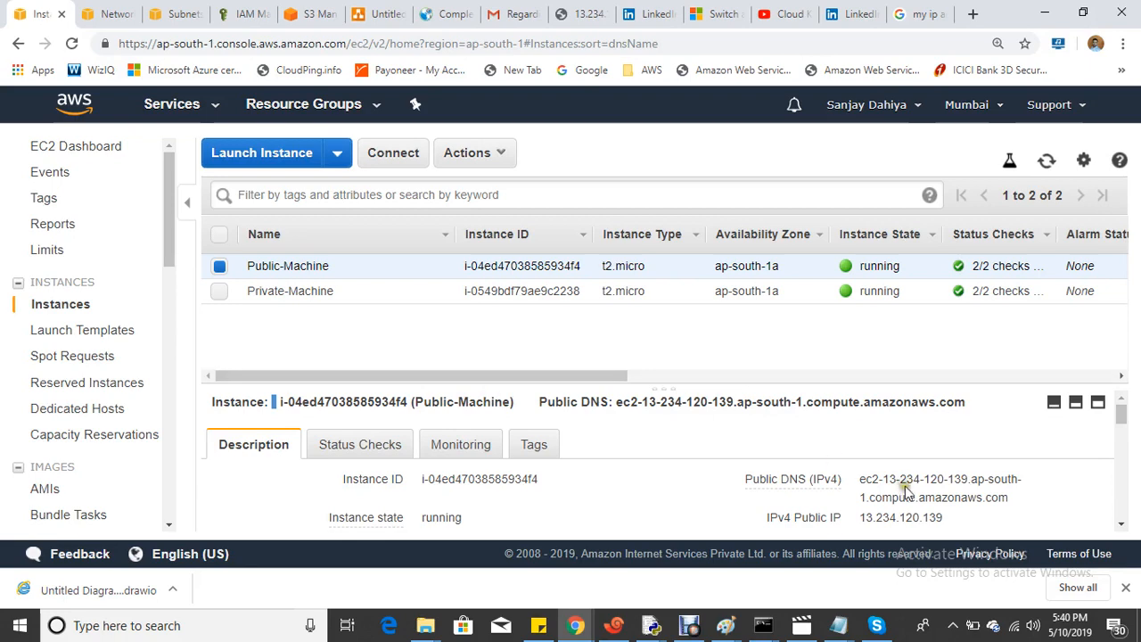
Open the subnet linked in Public-Machine's details, and from its description open the associated network ACL
scroll(902, 496, down, 4)
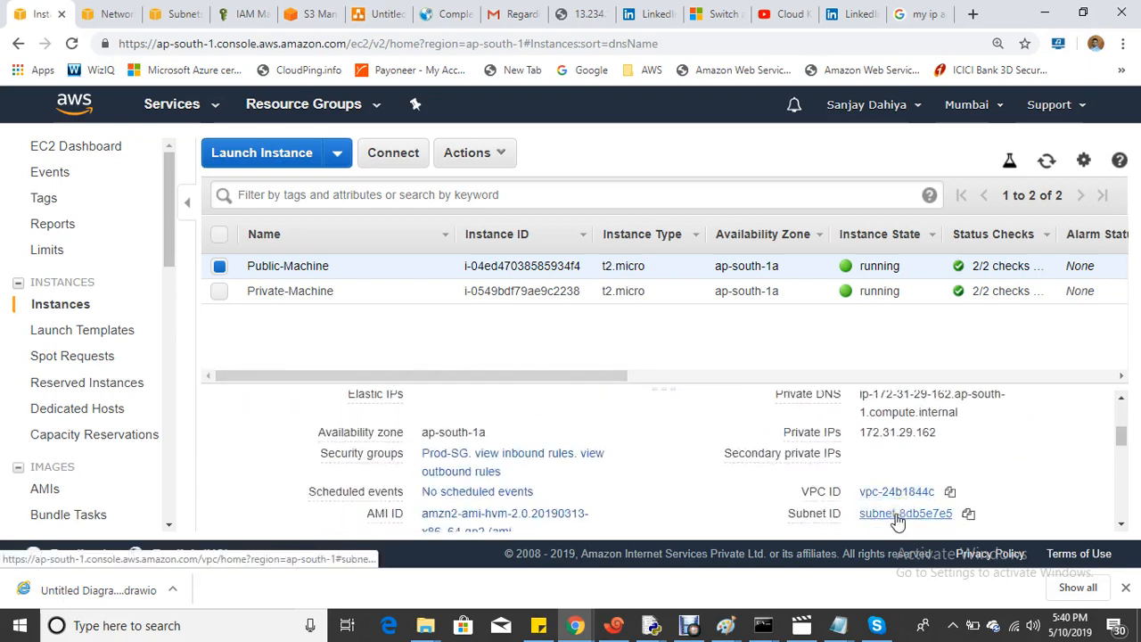
click(898, 518)
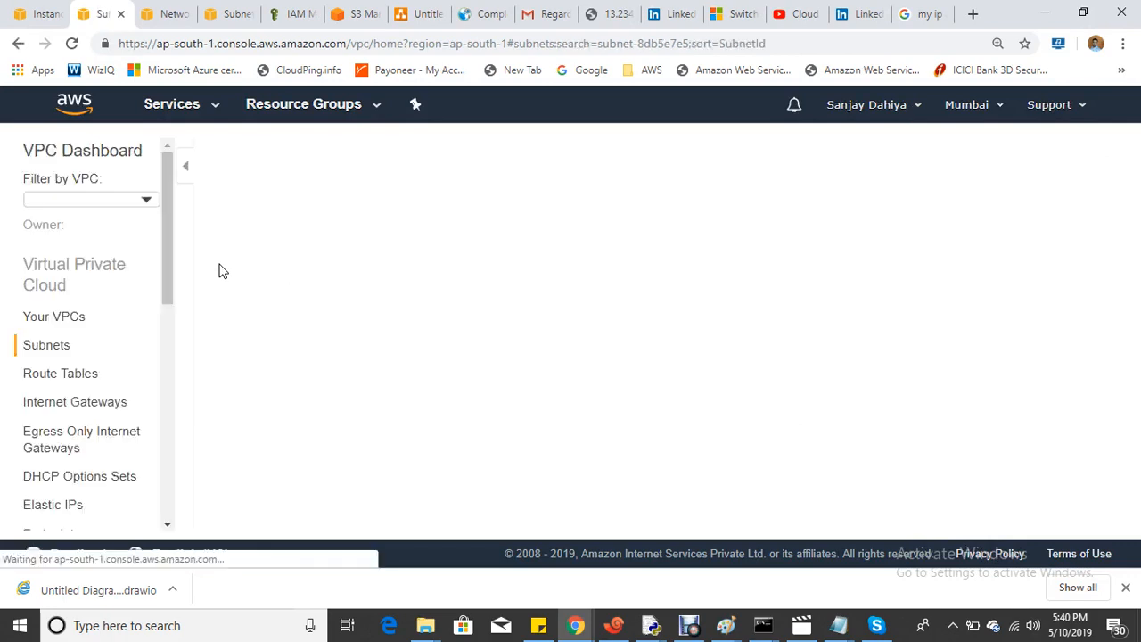
click(249, 283)
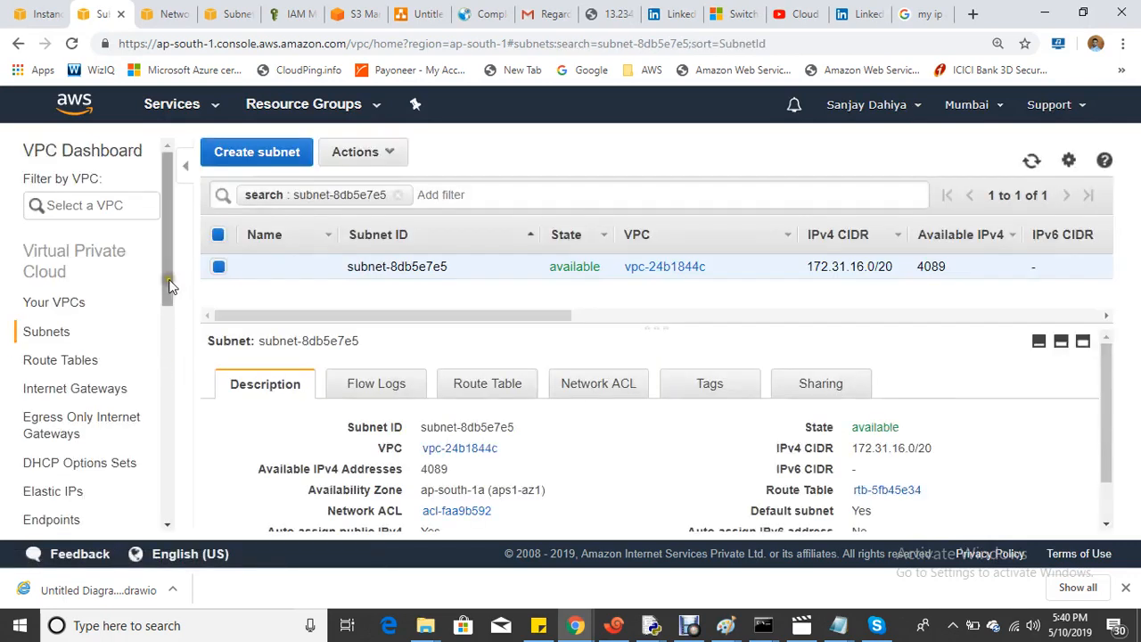
scroll(464, 483, down, 1)
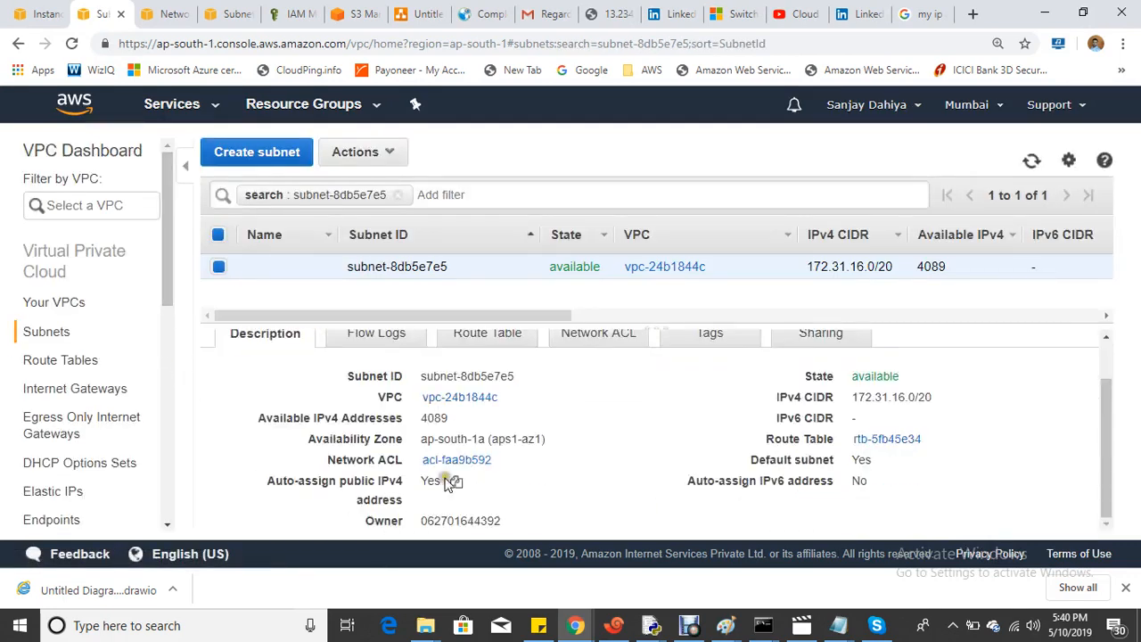
click(450, 469)
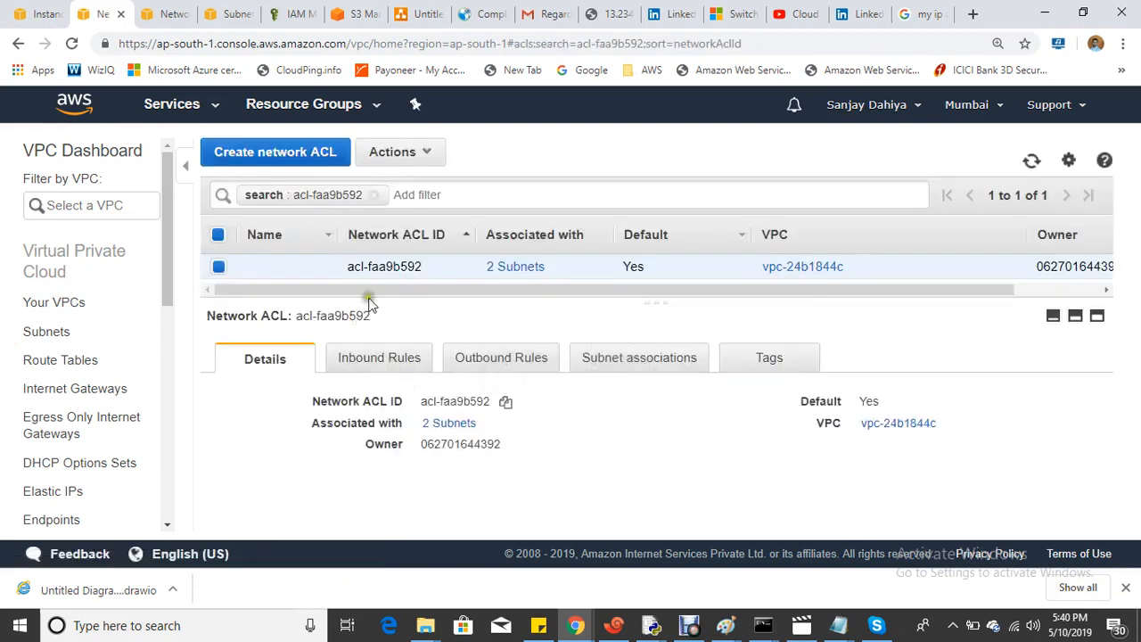
drag(390, 299, 389, 319)
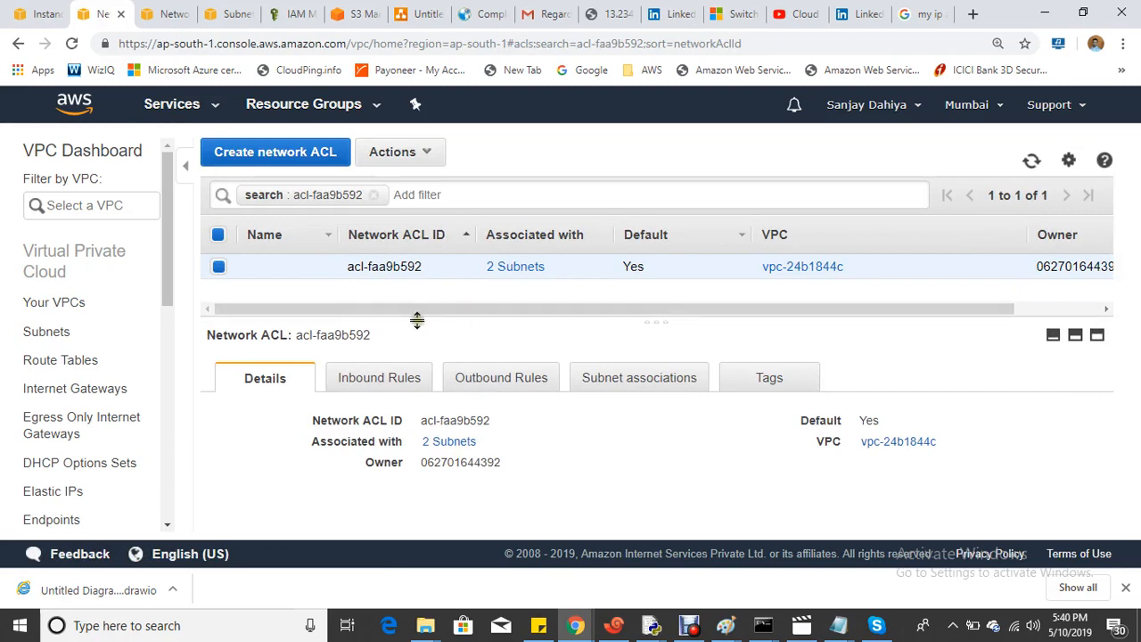
Create a network ACL with the name tag Prod-ACL in the VPC vpc-24b1844c
click(274, 153)
click(392, 279)
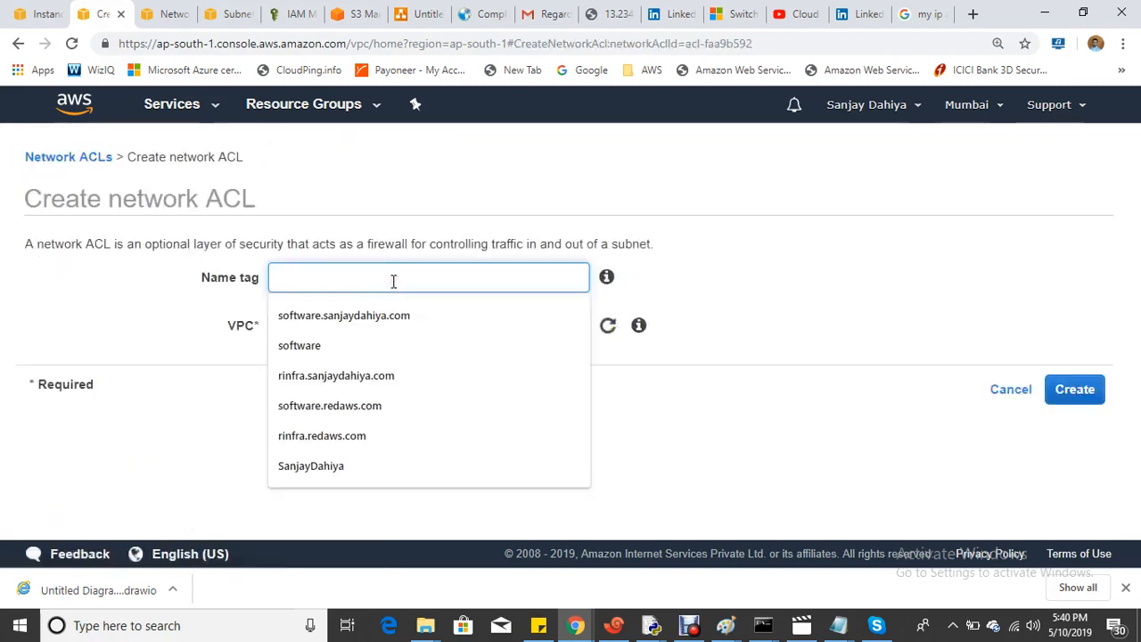
text(Prod-ACL)
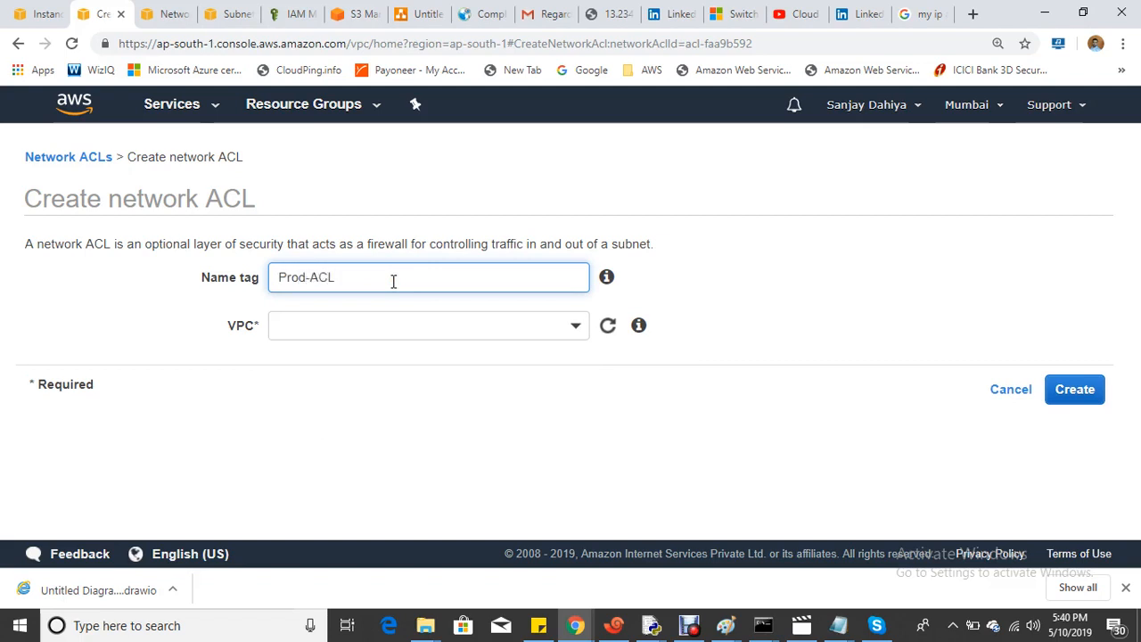
drag(392, 279, 212, 276)
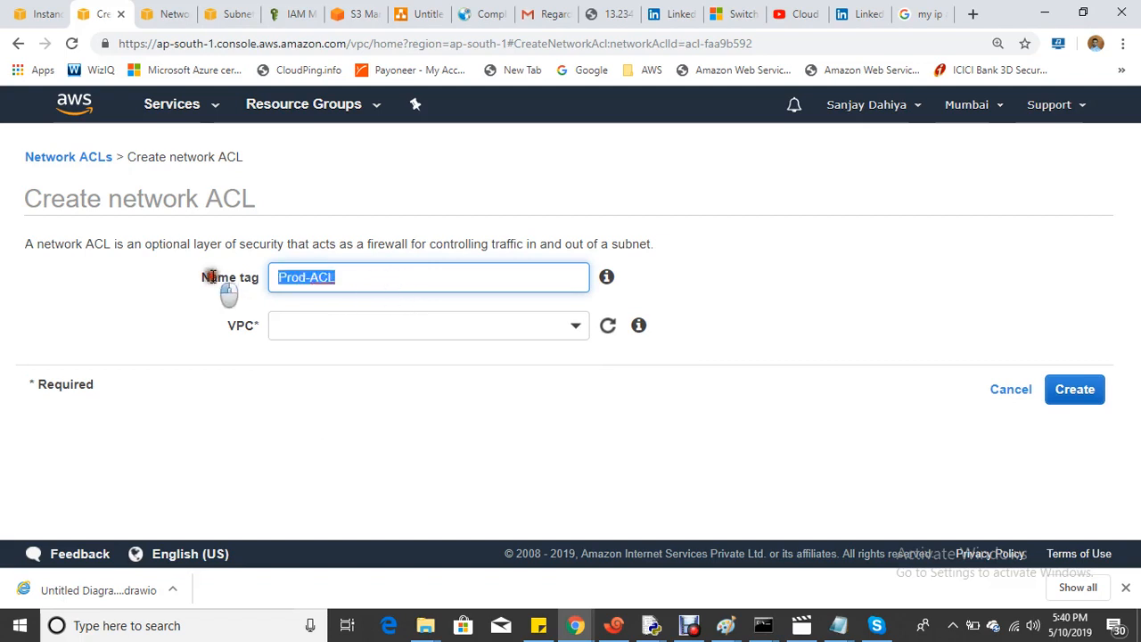
click(401, 328)
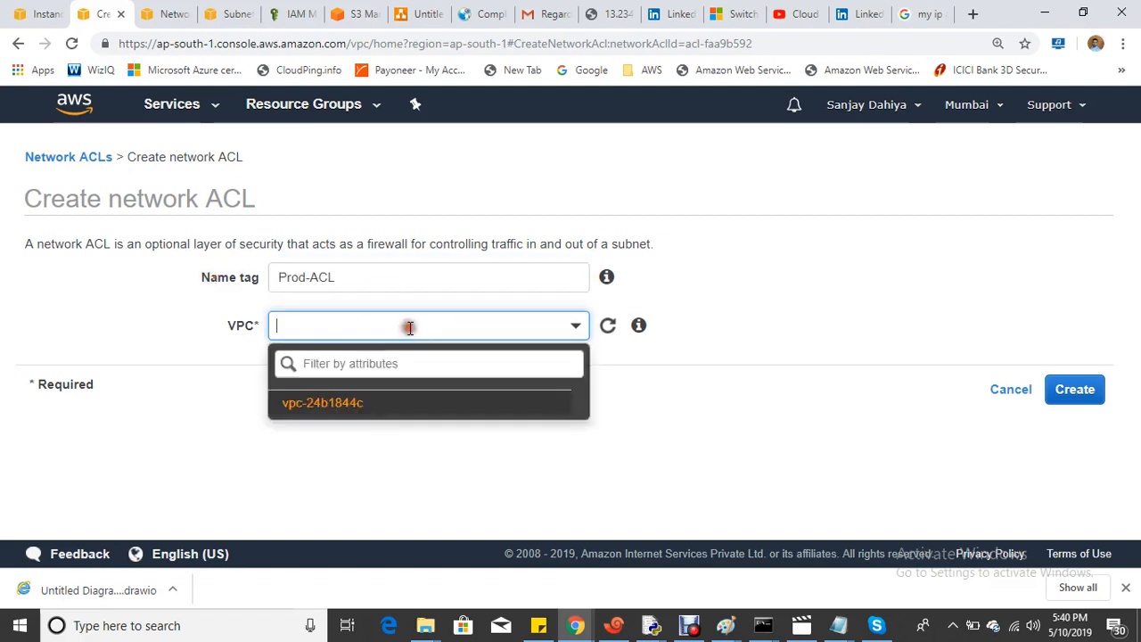
click(330, 401)
click(1088, 404)
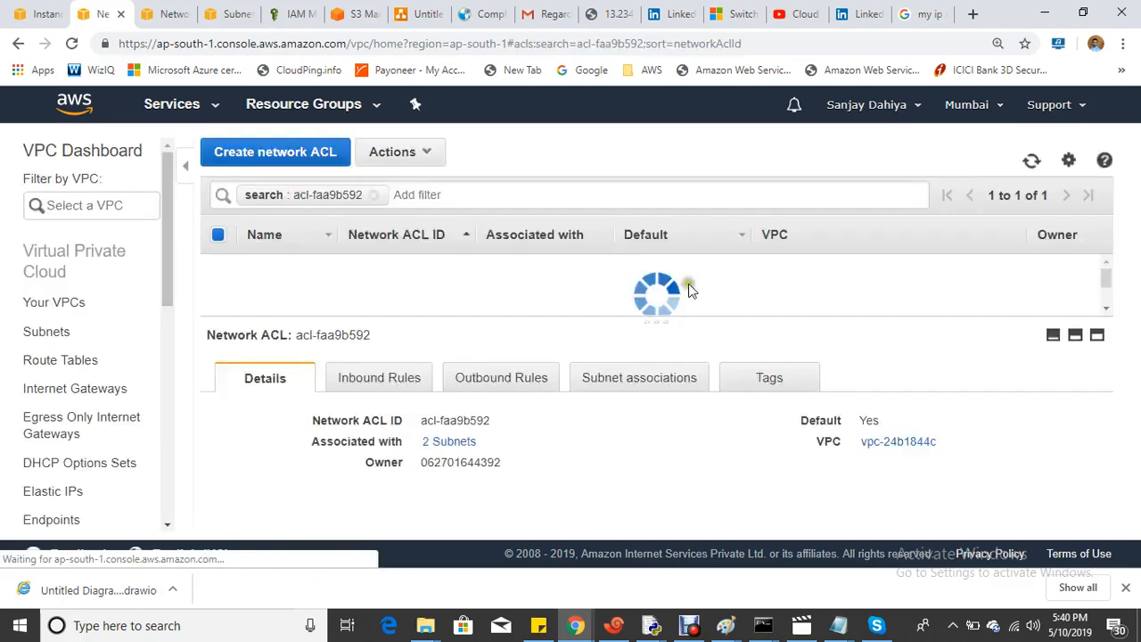
Select only Prod-ACL in the network ACL list and examine its inbound and outbound rules
click(218, 267)
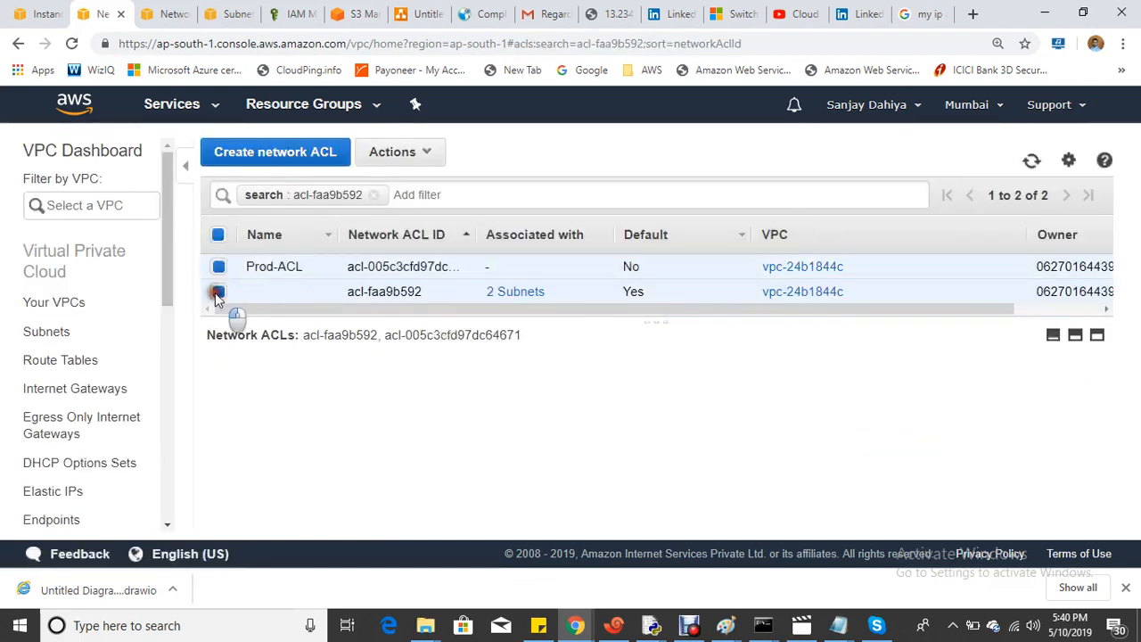
click(219, 292)
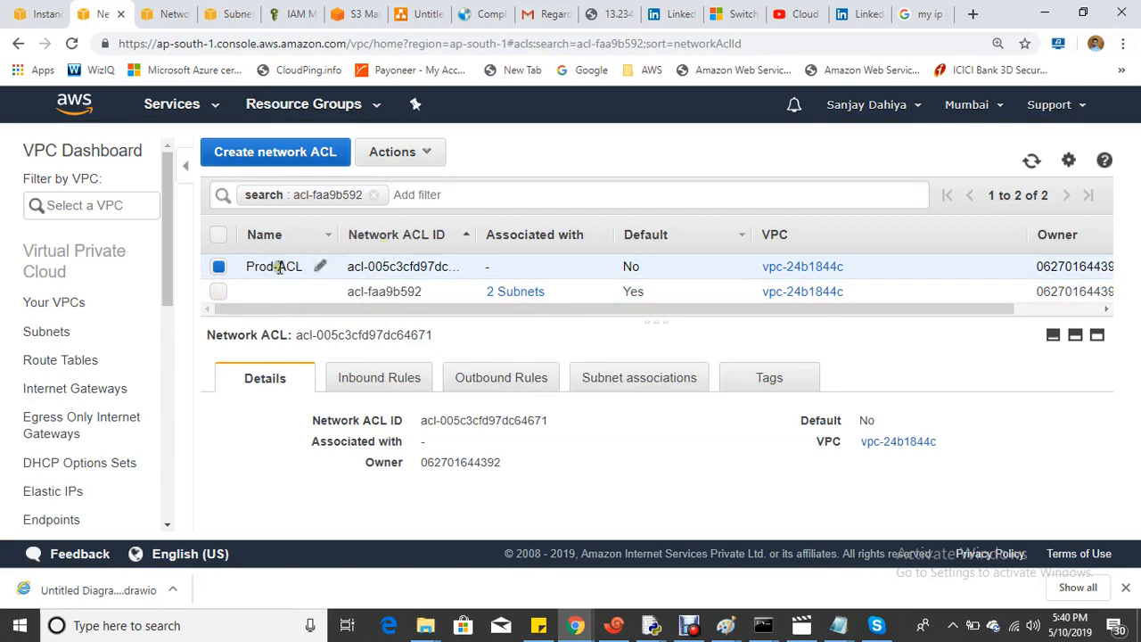
click(378, 382)
scroll(493, 461, down, 1)
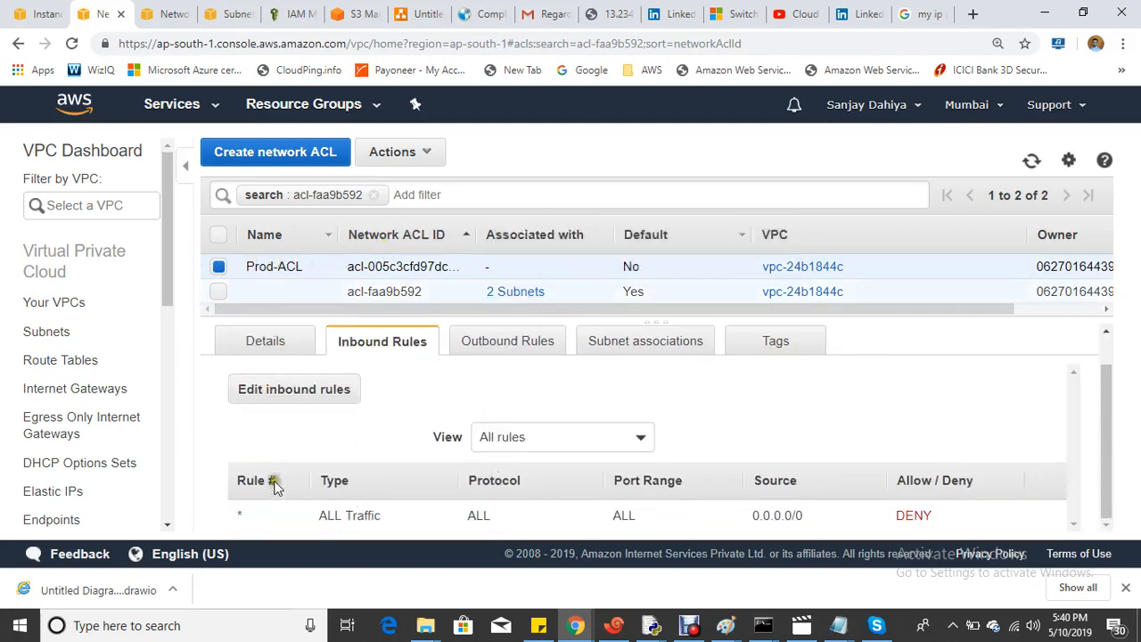
click(504, 343)
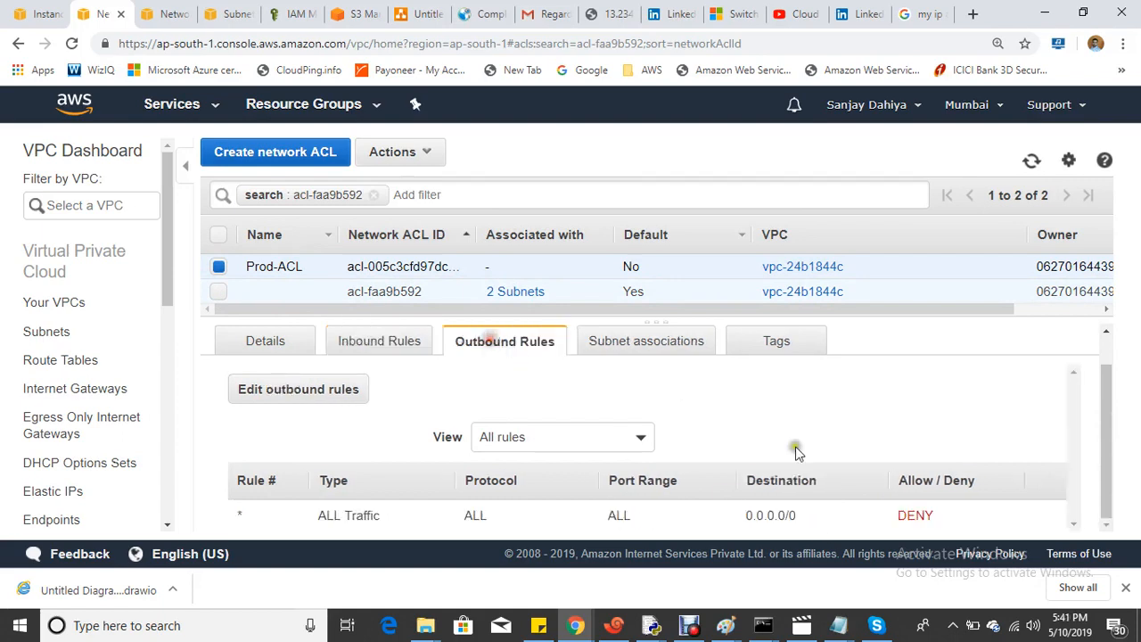
click(398, 337)
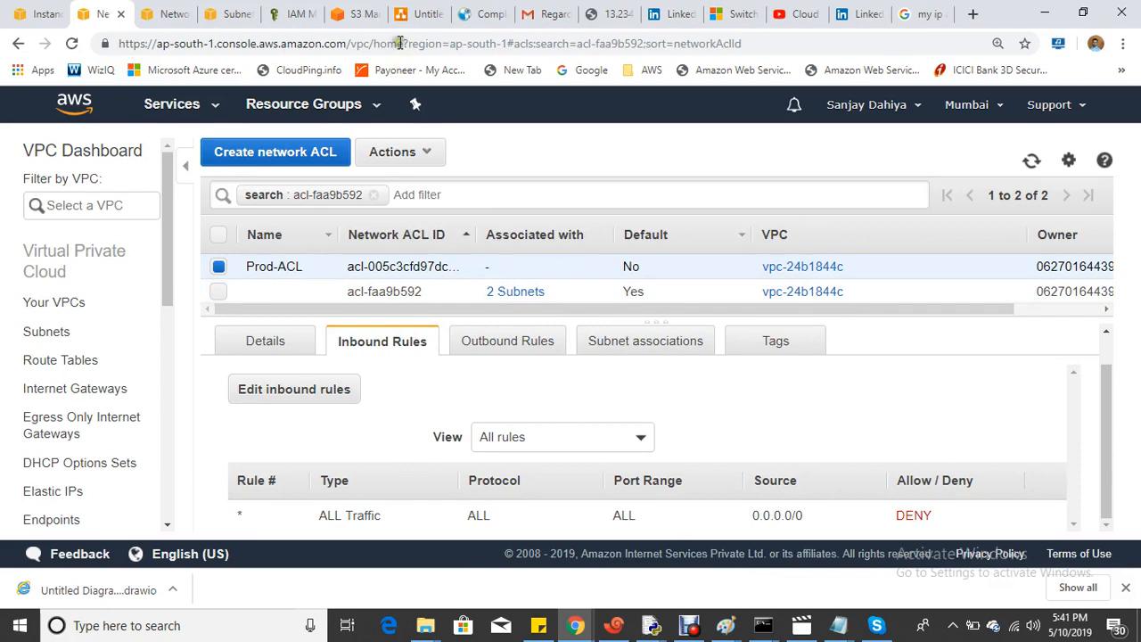
Go over the subnet and its ACL in the draw.io diagram, and return to the network ACL list
click(406, 9)
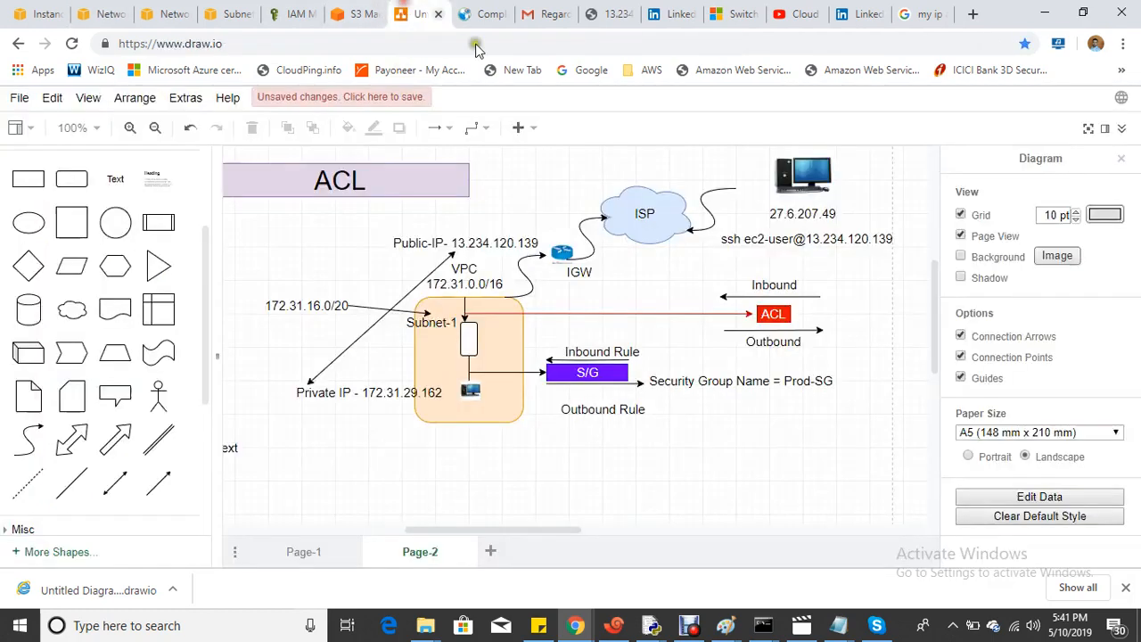
click(490, 331)
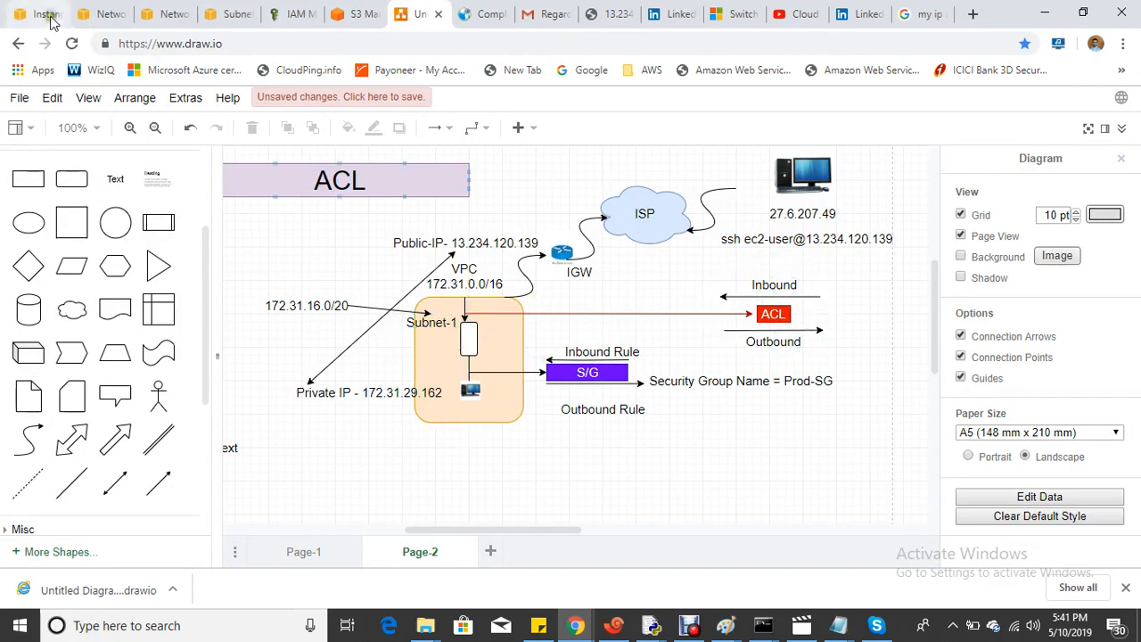
click(100, 13)
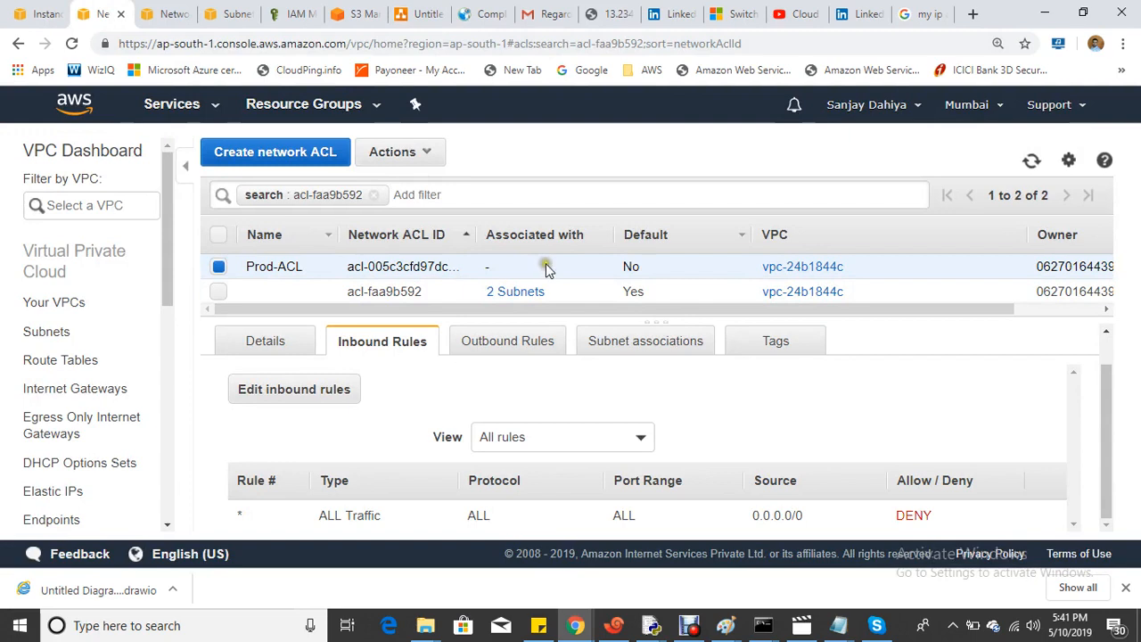
Check the subnet associations of Prod-ACL and the default network ACL, and return to the EC2 instances
click(471, 271)
click(488, 296)
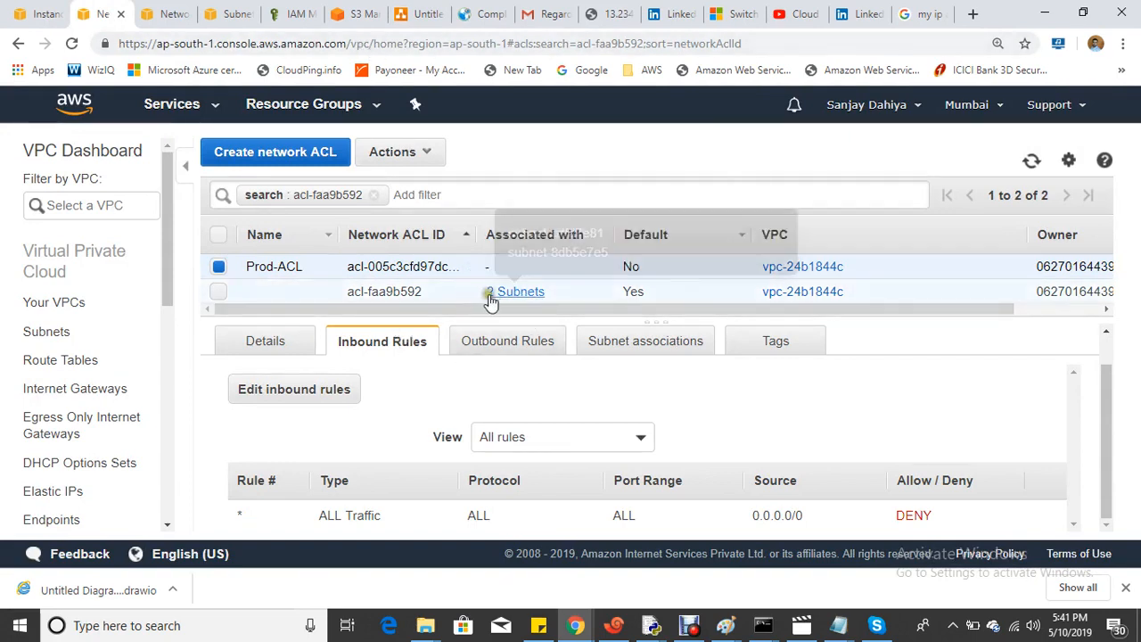
click(40, 13)
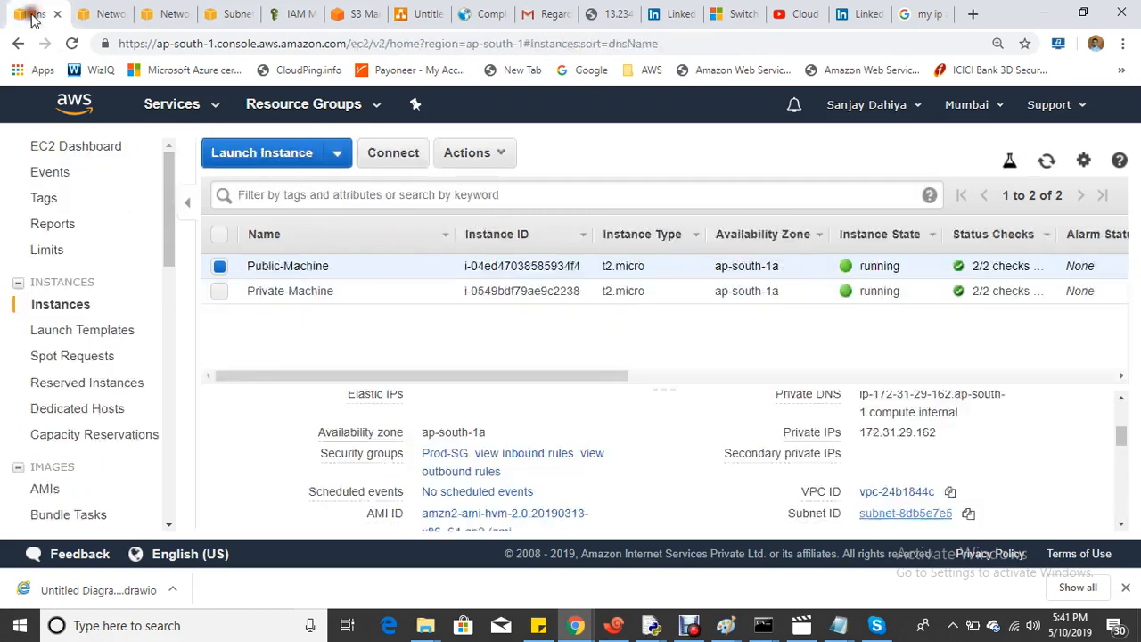
Open the subnet of Public-Machine from the instance details, check its IPv4 CIDR, and return to the network ACL list
mouse_move(849, 399)
scroll(886, 428, down, 1)
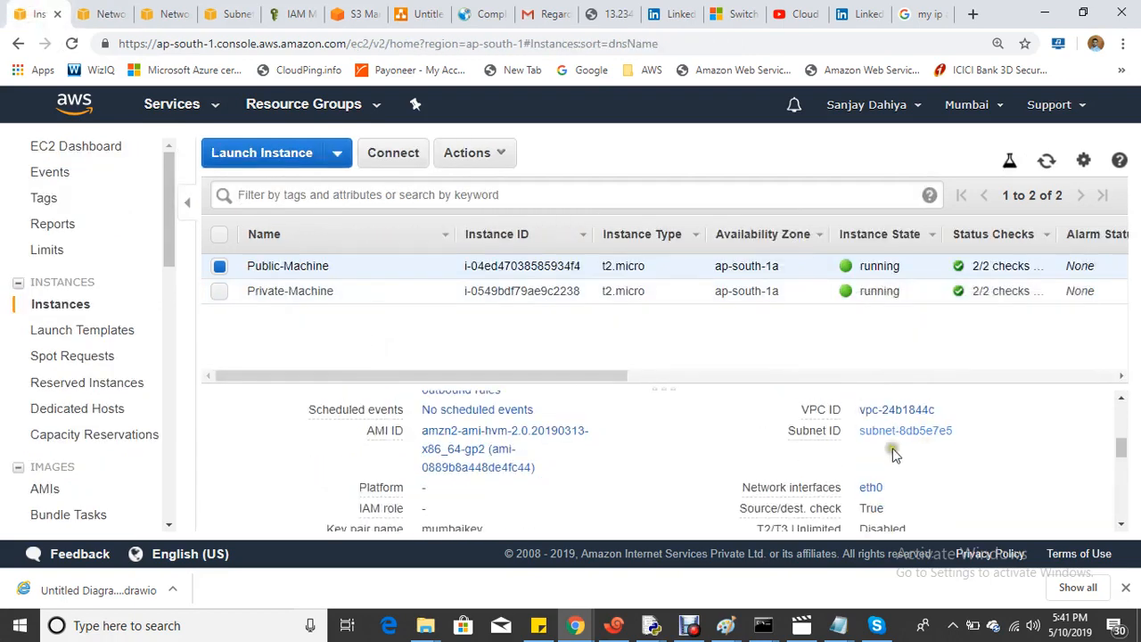
click(907, 434)
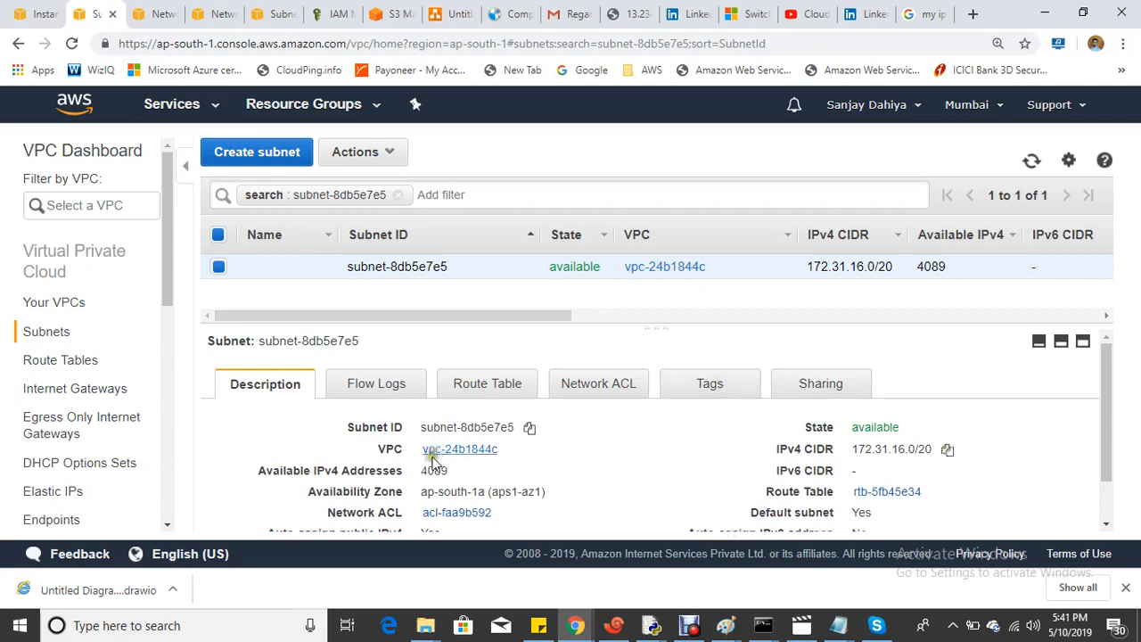
click(948, 449)
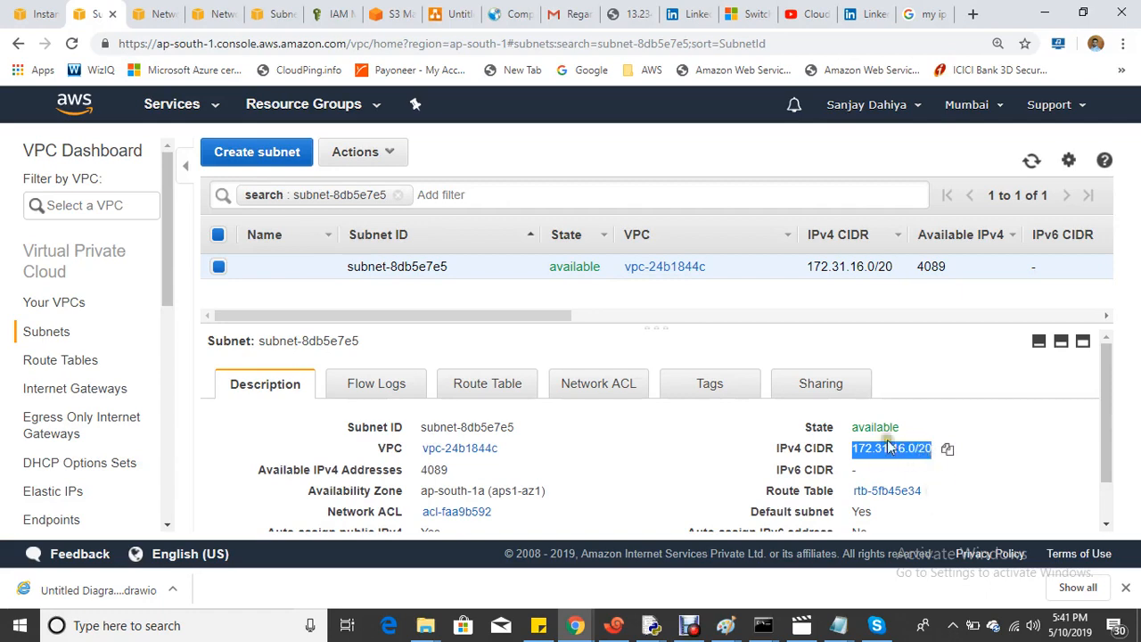
click(153, 13)
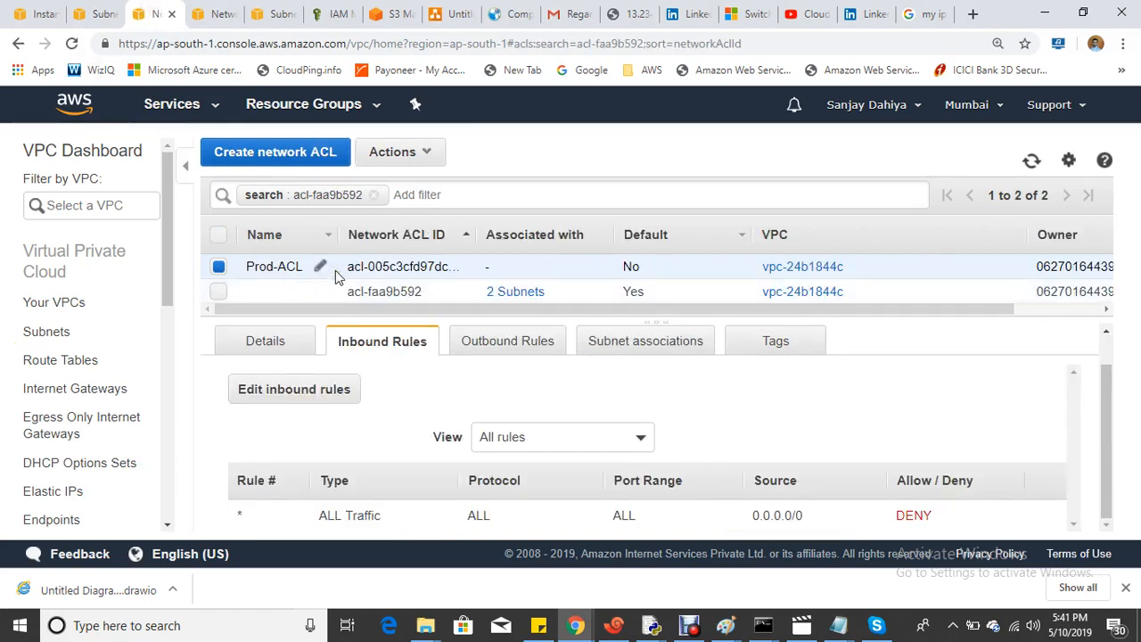
click(280, 298)
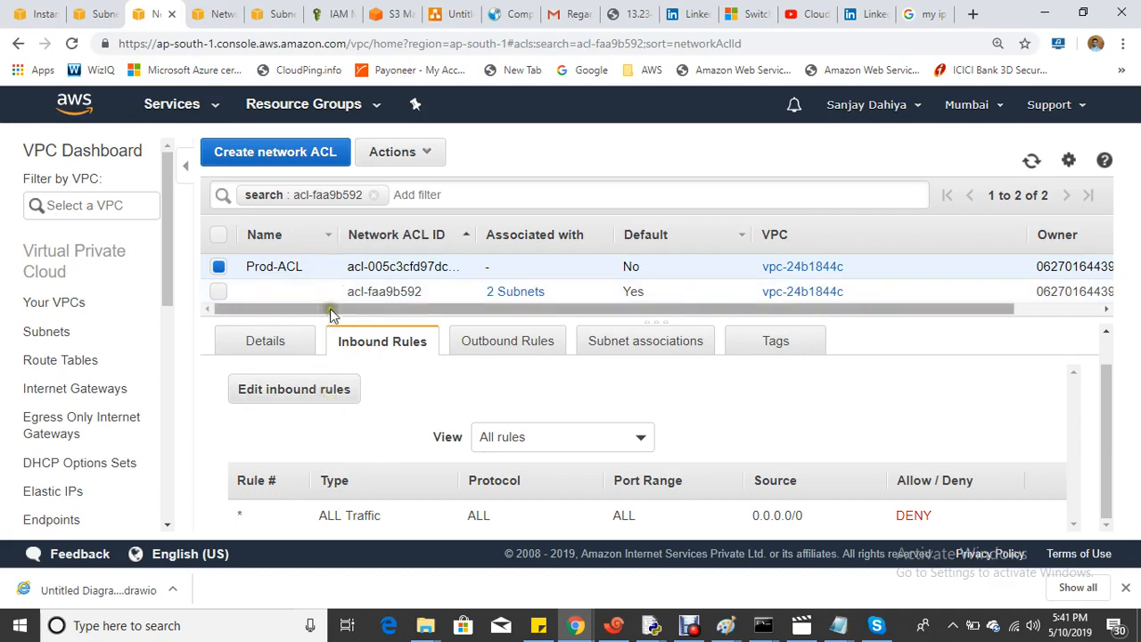
Add the text label Prod-ACL beside the red ACL box in the draw.io diagram
click(451, 22)
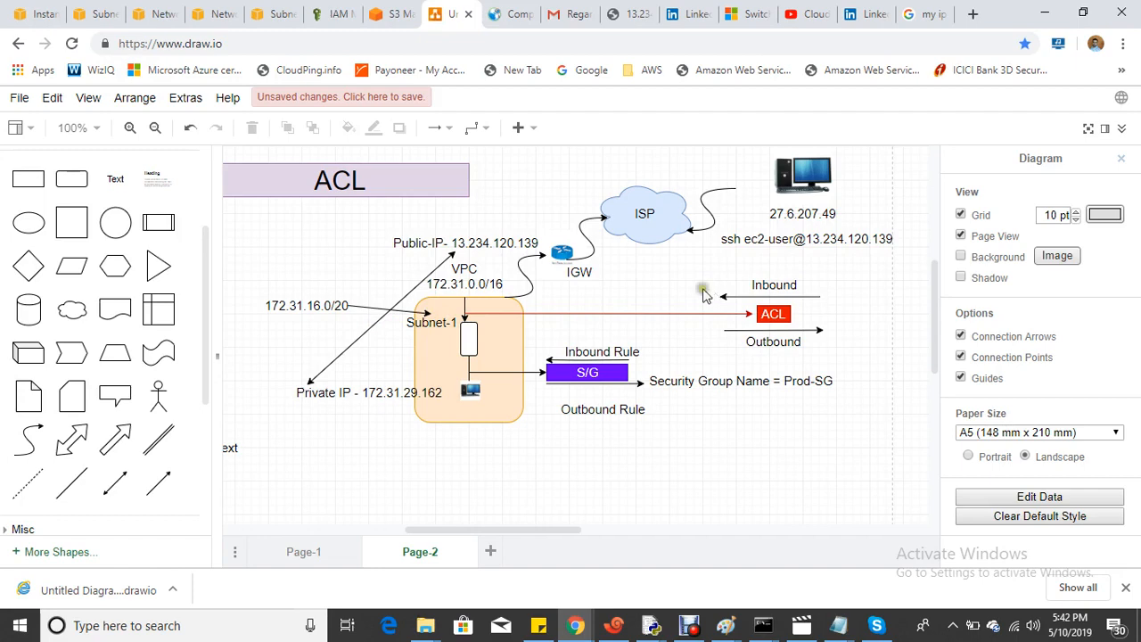
click(106, 183)
drag(243, 479, 874, 313)
text(Prod-ACL)
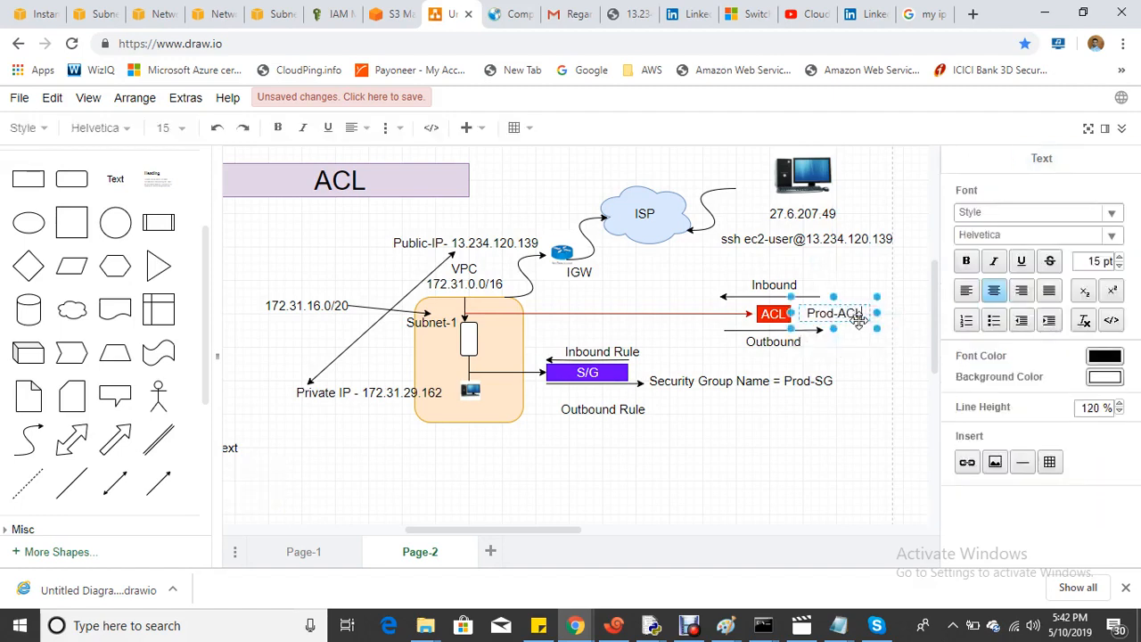
click(796, 484)
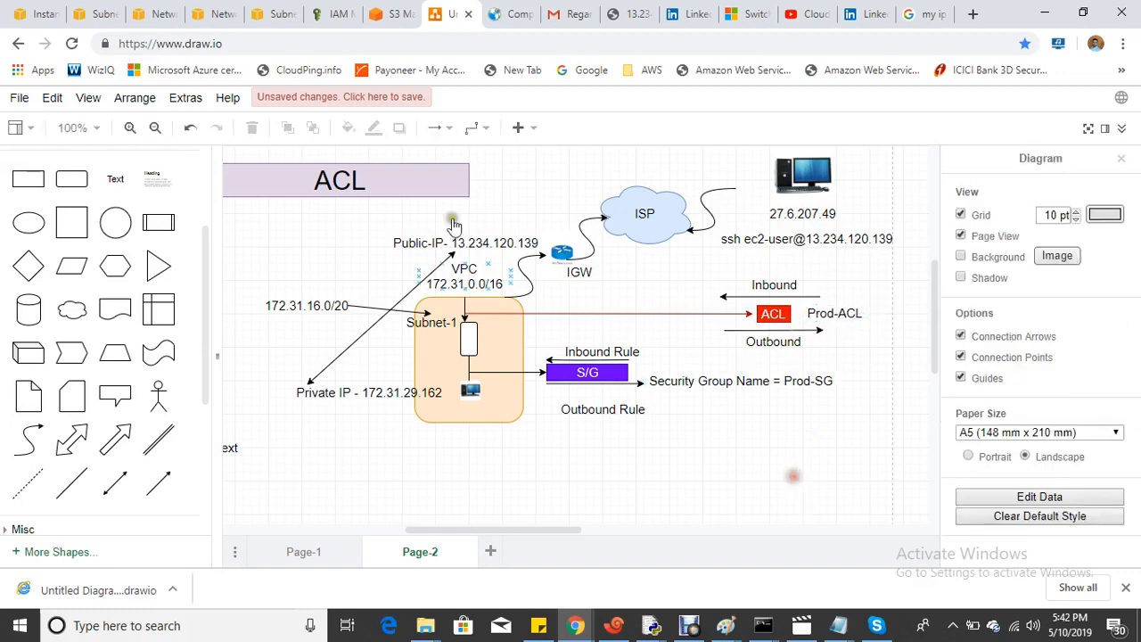
Associate subnet-8db5e7e5 with Prod-ACL after checking its CIDR against the subnet details, and save the association
click(162, 18)
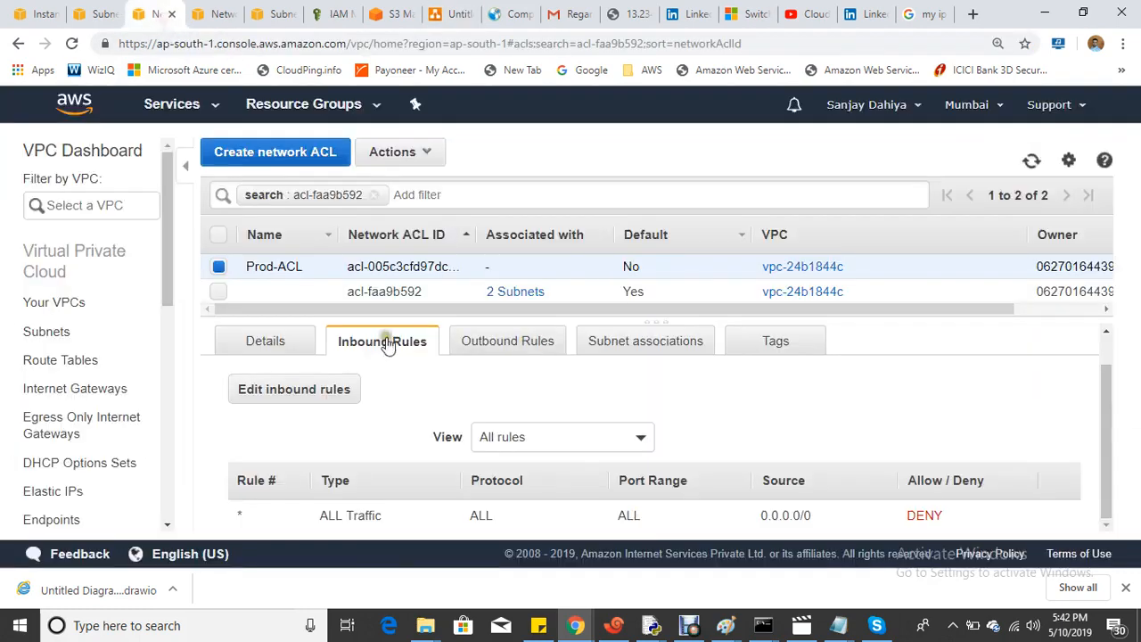
click(660, 342)
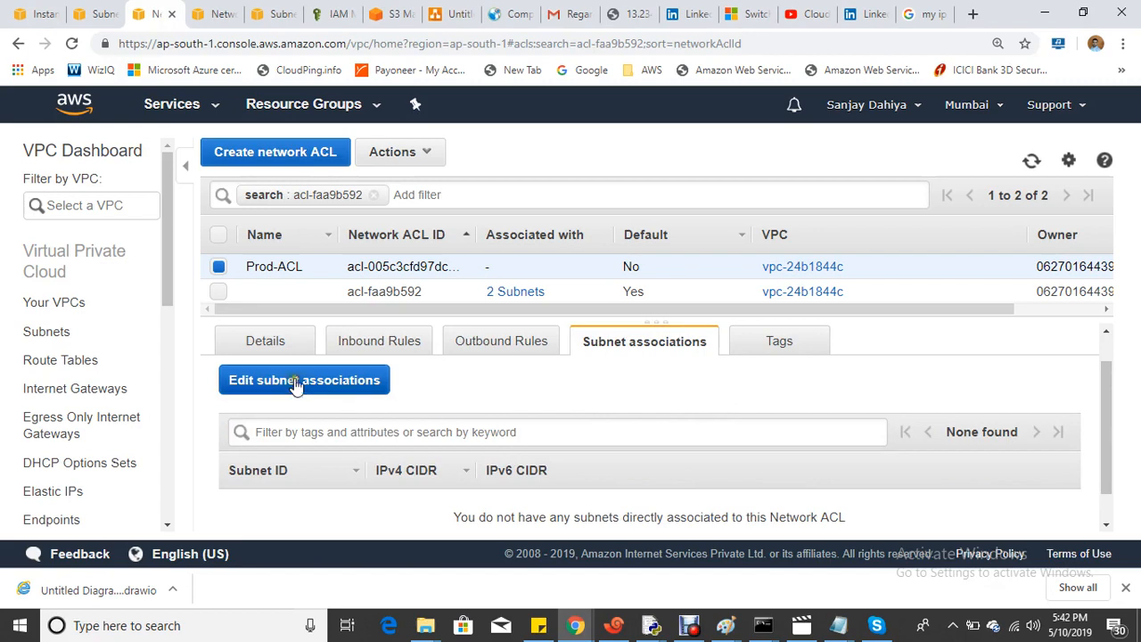
click(296, 383)
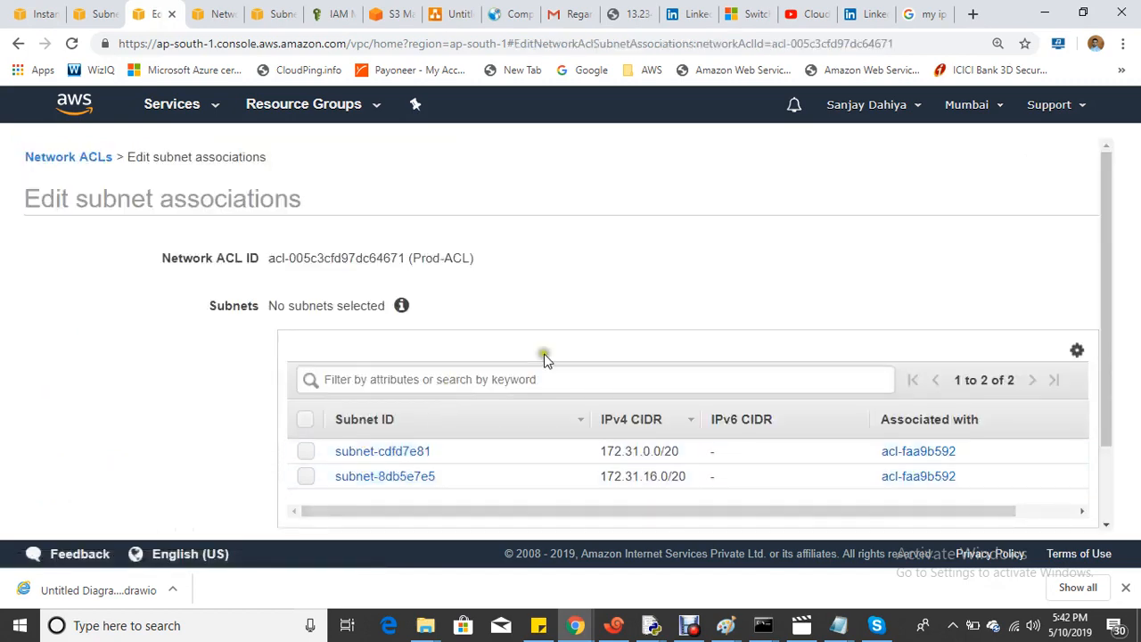
click(96, 13)
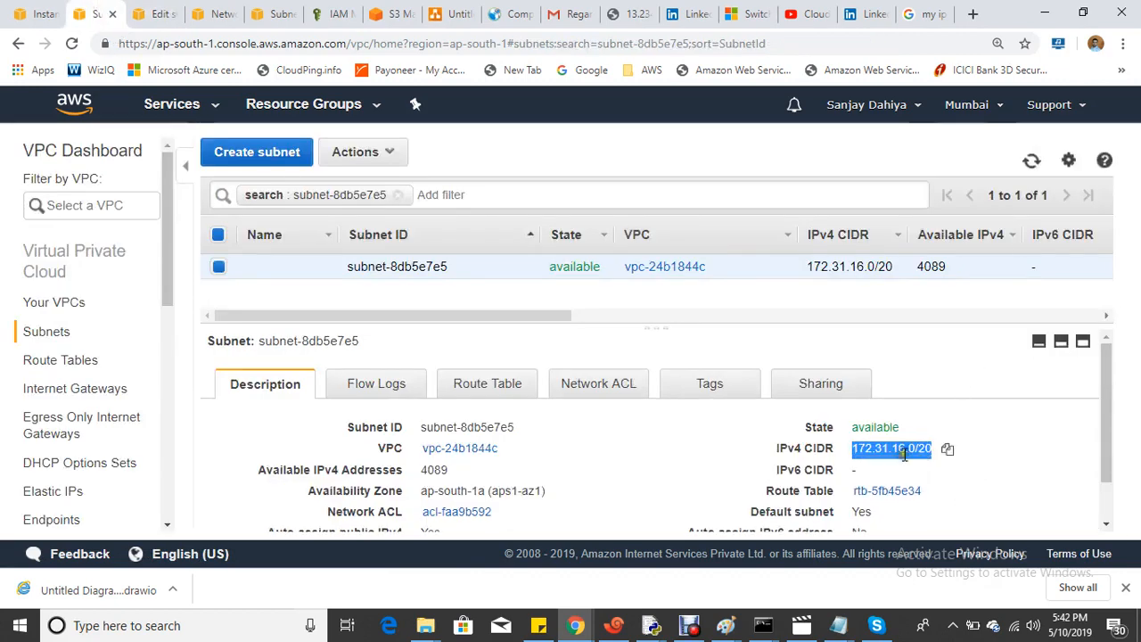
click(160, 13)
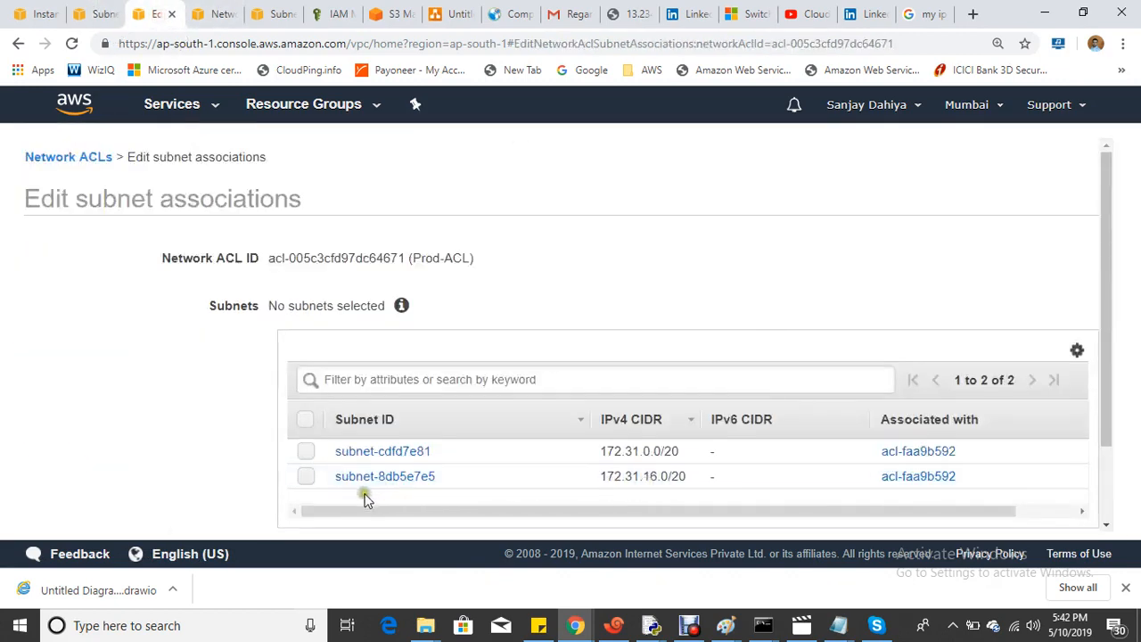
click(305, 476)
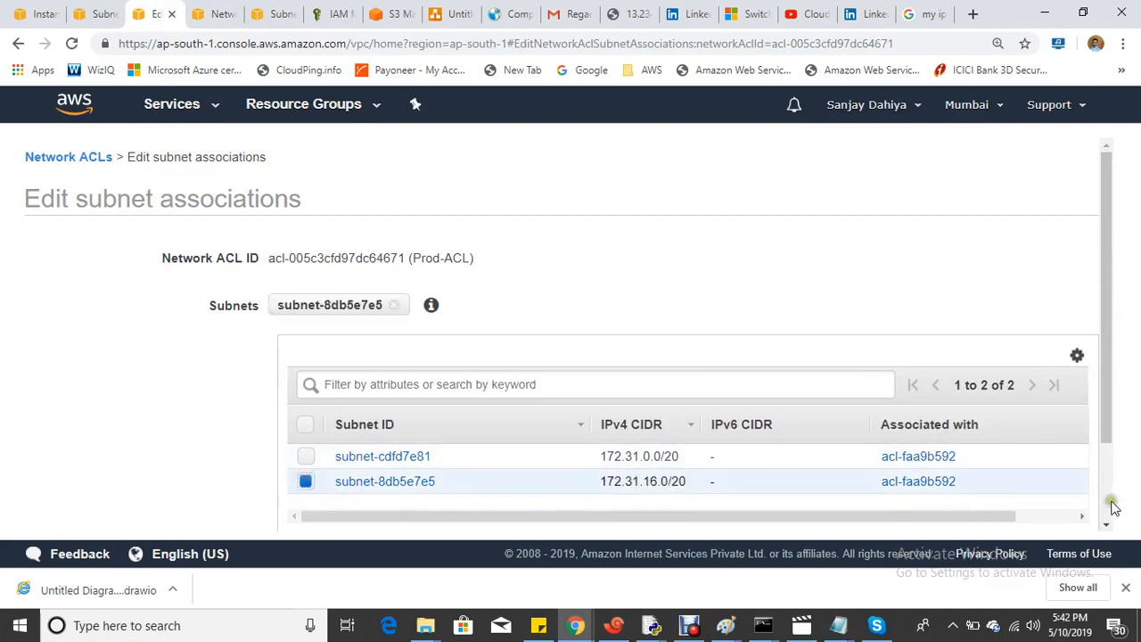
scroll(1112, 507, down, 1)
click(1070, 507)
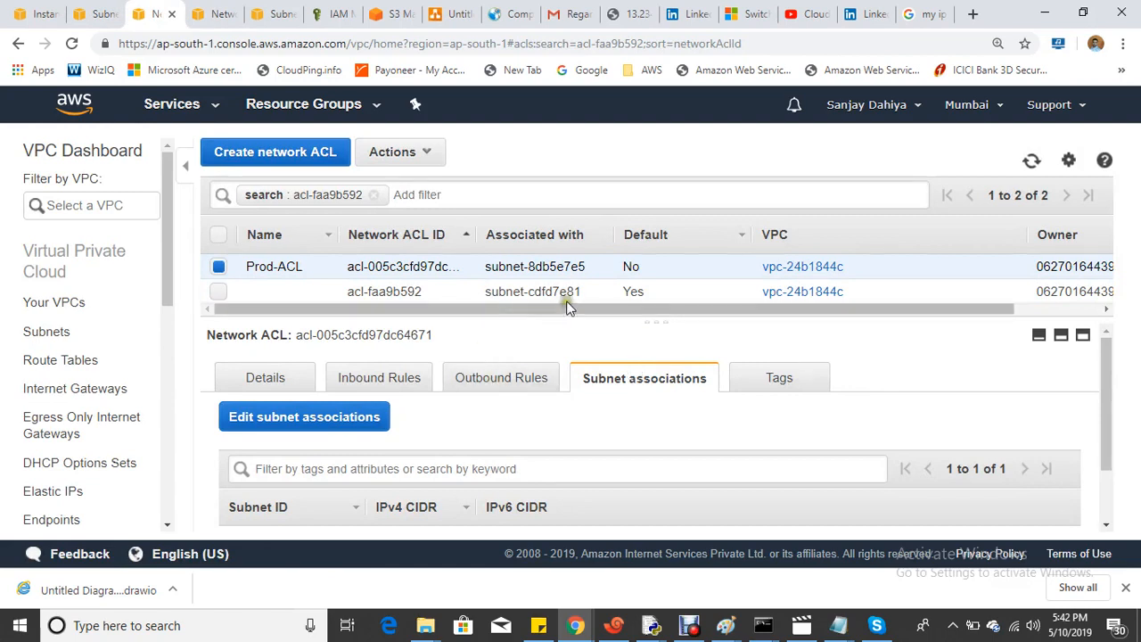
Refresh the network ACL list and examine the subnet associations, inbound rules and outbound rules of Prod-ACL
click(1031, 165)
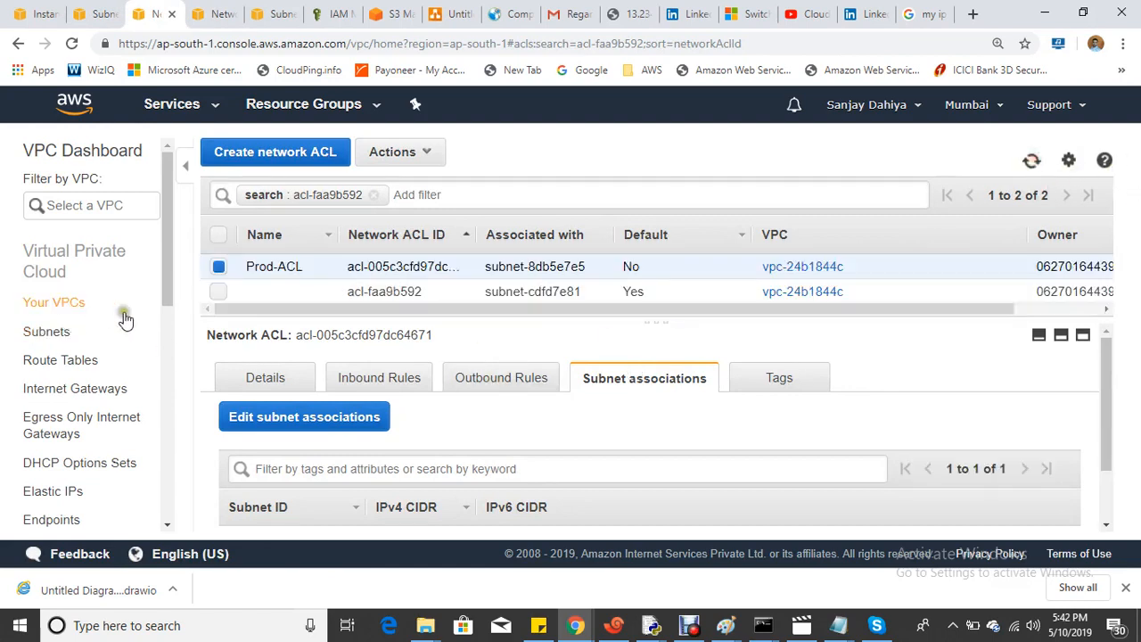
scroll(403, 444, down, 1)
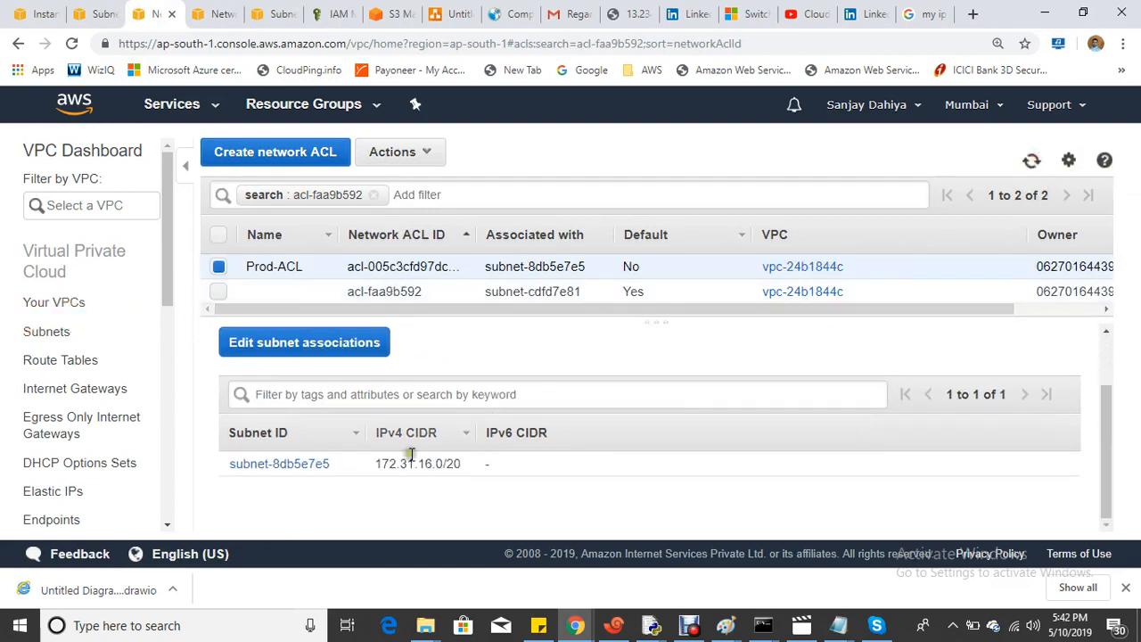
scroll(423, 456, up, 1)
click(382, 378)
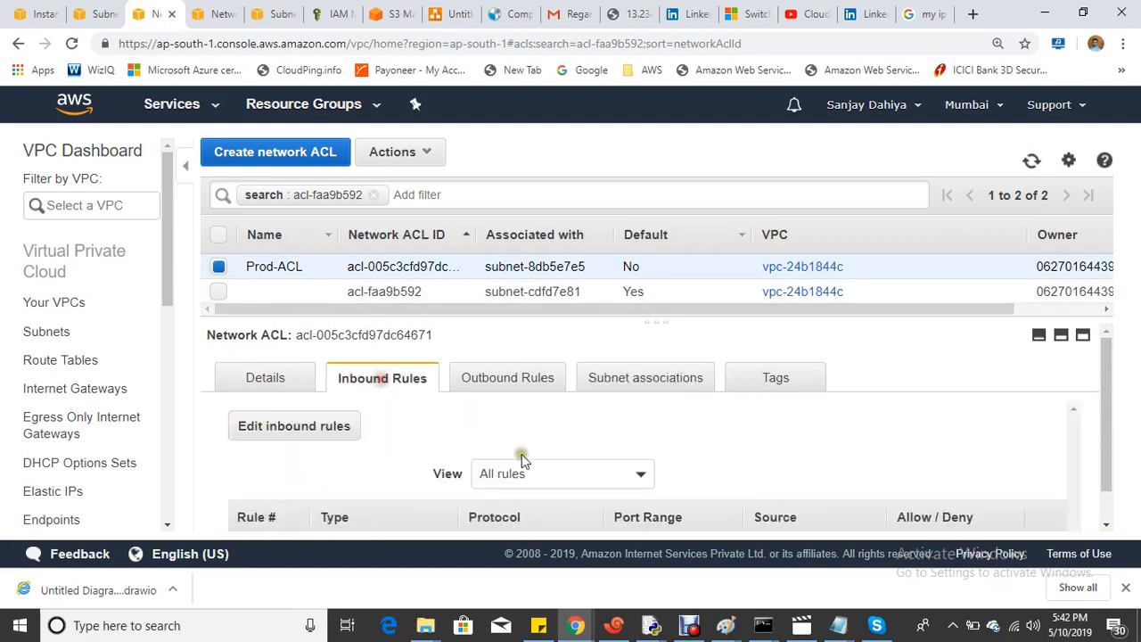
scroll(521, 454, down, 1)
click(508, 356)
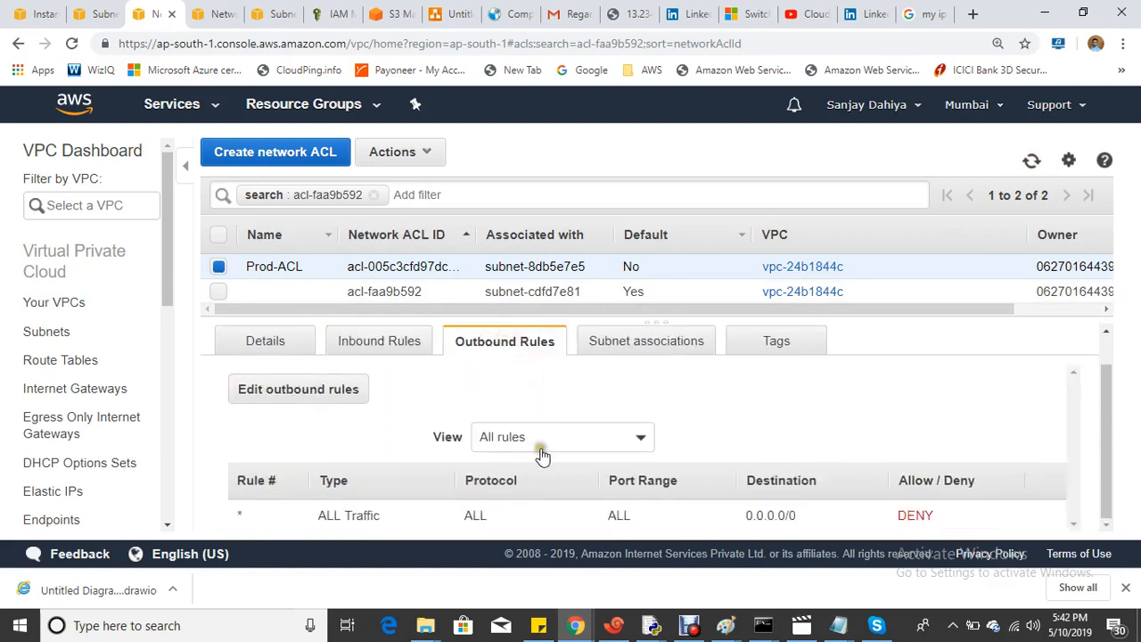
Widen the Inbound label above the ACL box in the draw.io diagram and change its text to Inbound Deny
click(448, 14)
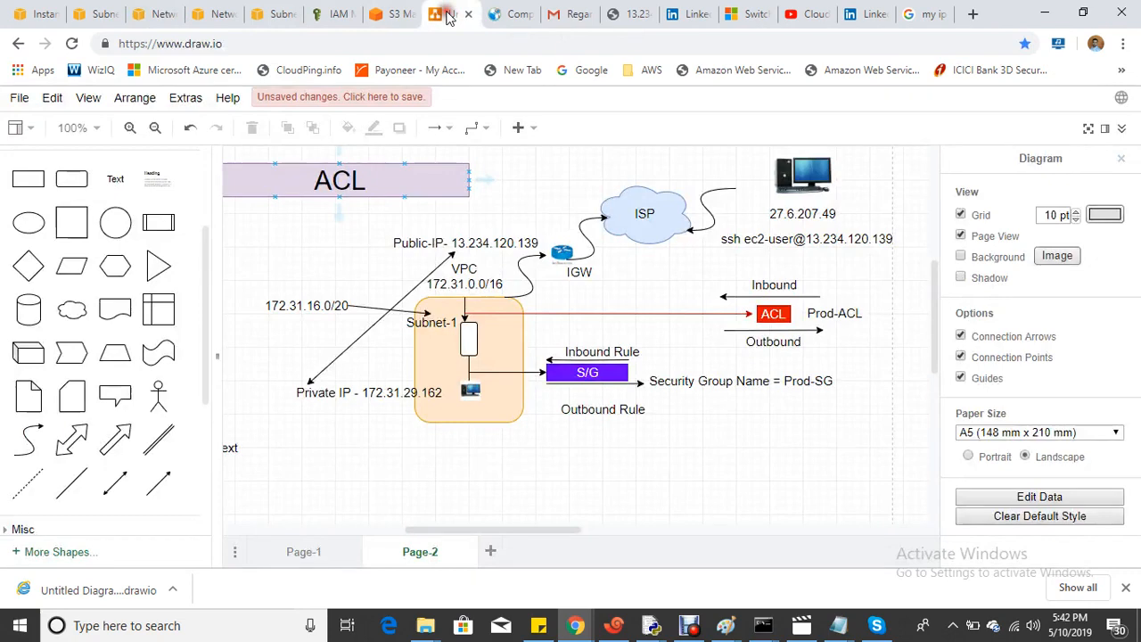
click(772, 283)
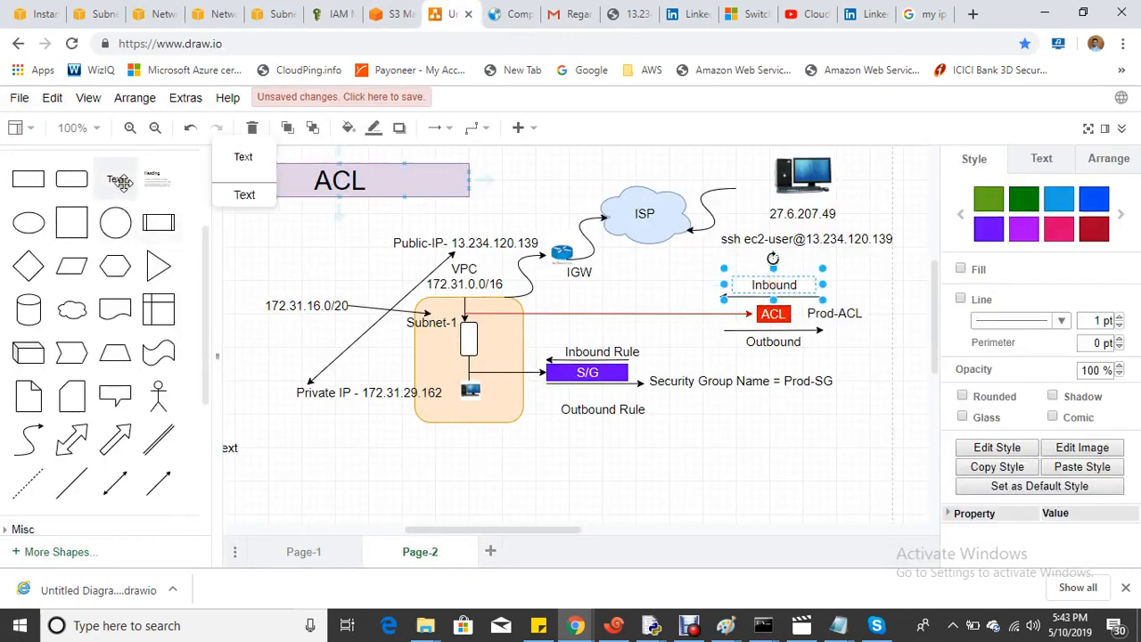
drag(825, 284, 878, 285)
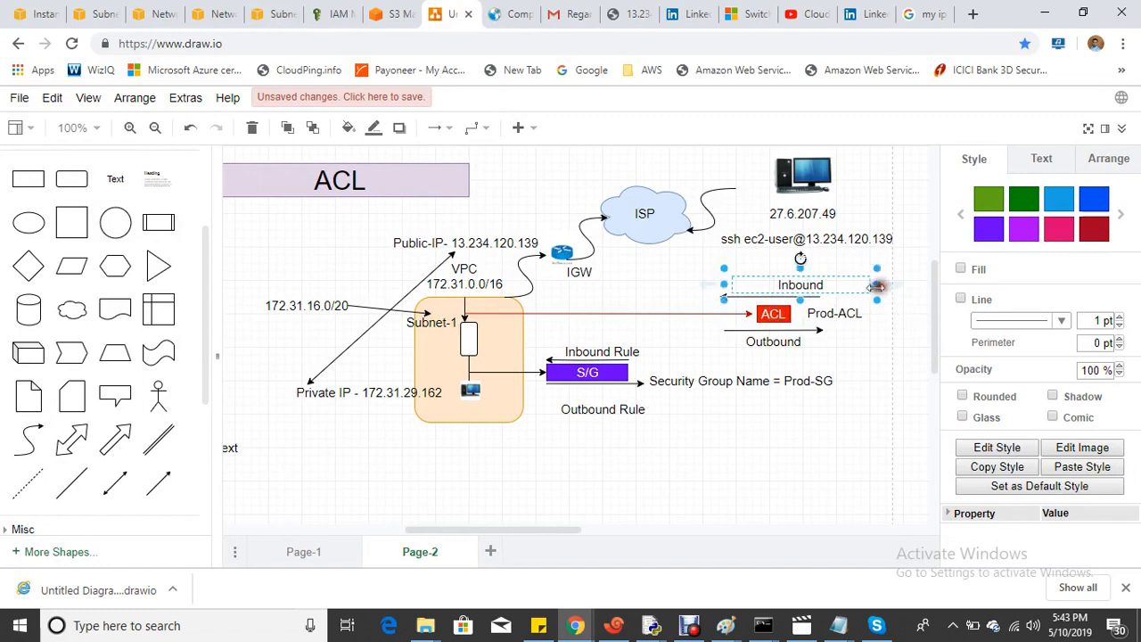
double_click(849, 287)
click(849, 287)
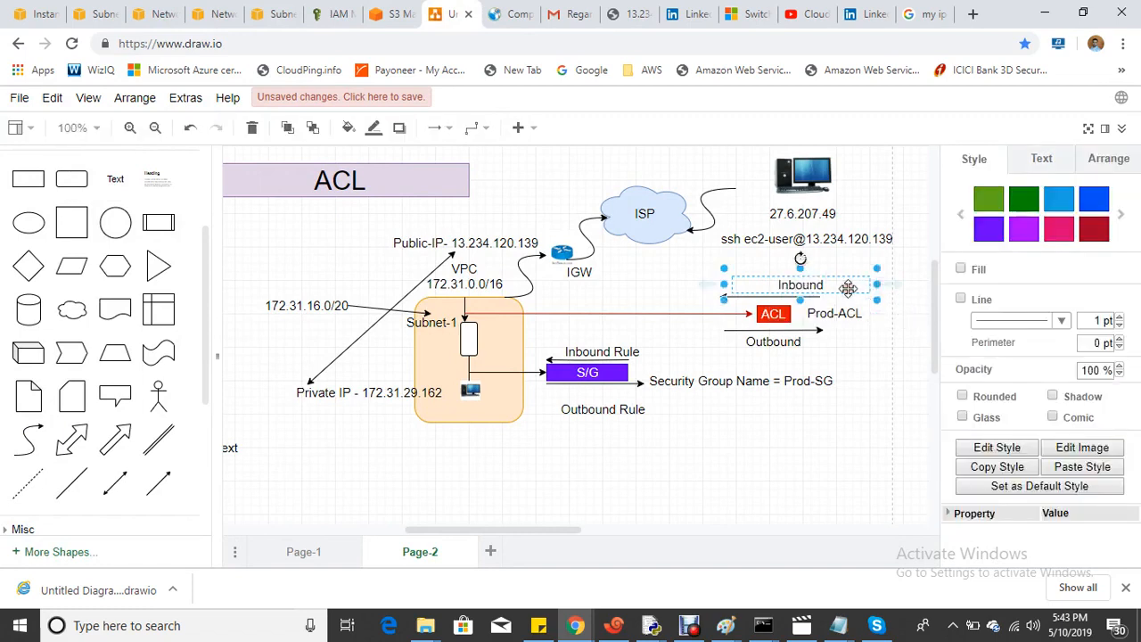
double_click(846, 287)
click(845, 286)
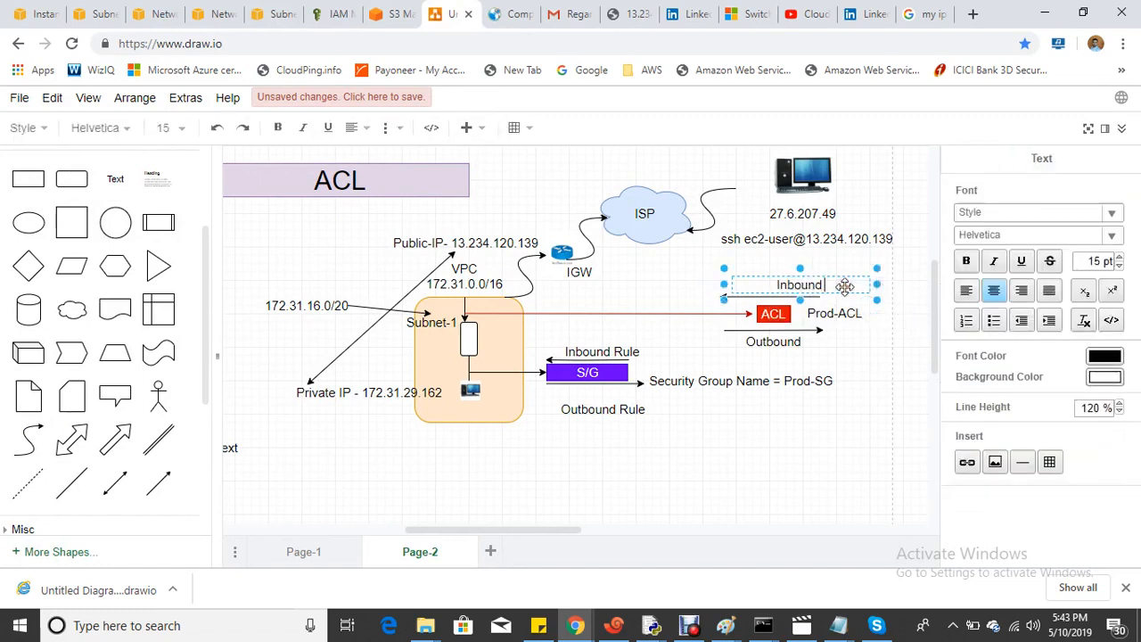
text(Deny)
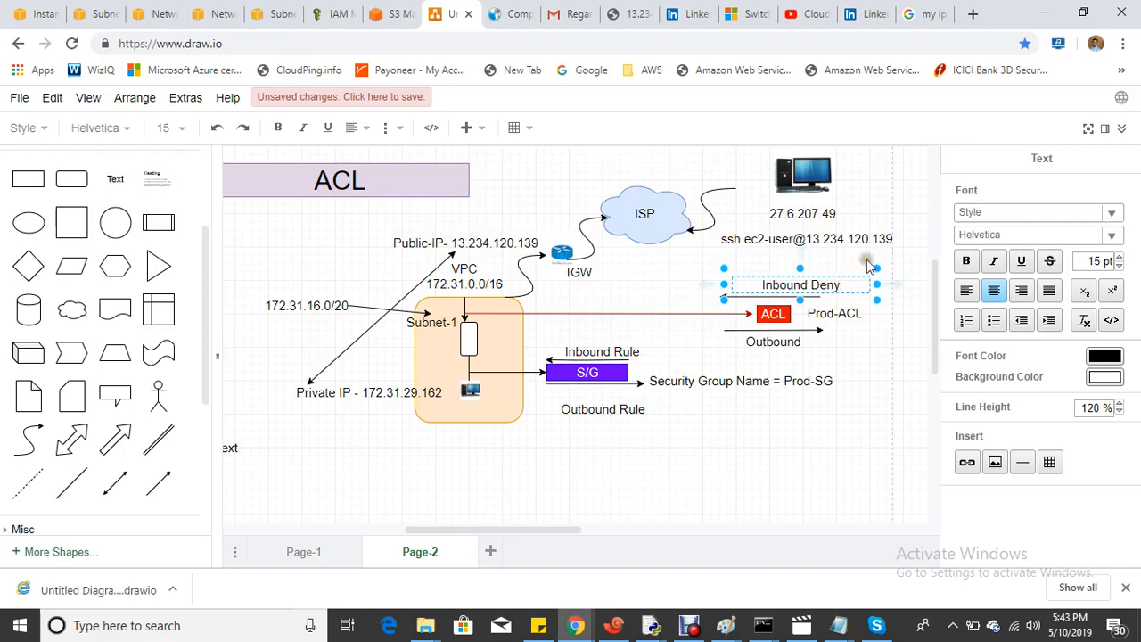
Widen the Outbound label below the ACL box and change its text to Outbound Deny
click(792, 342)
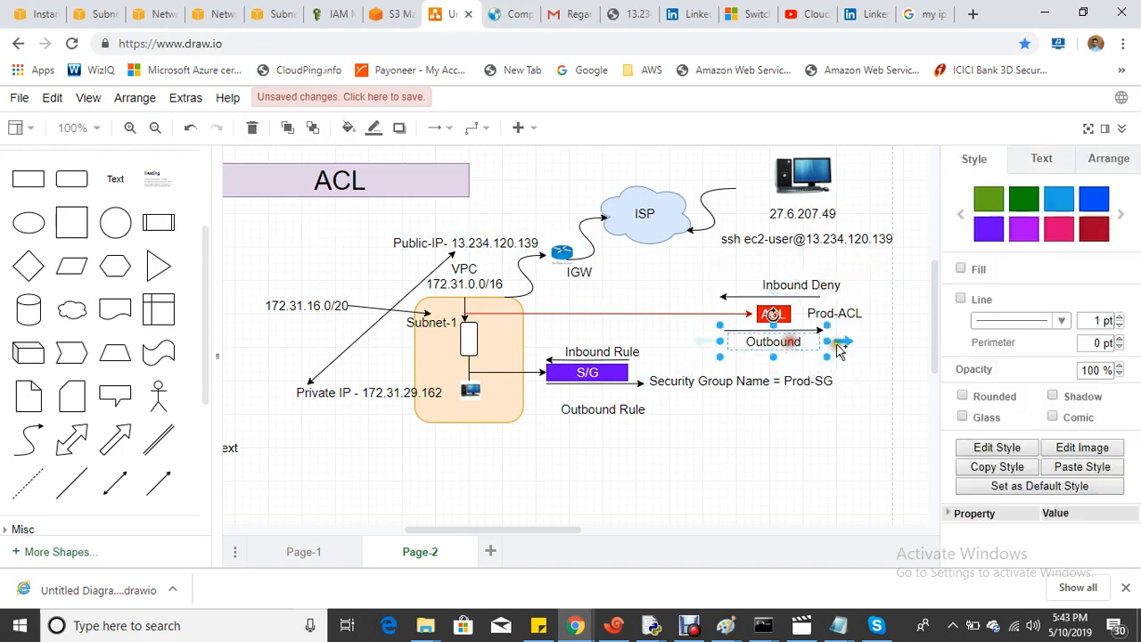
drag(820, 342, 902, 341)
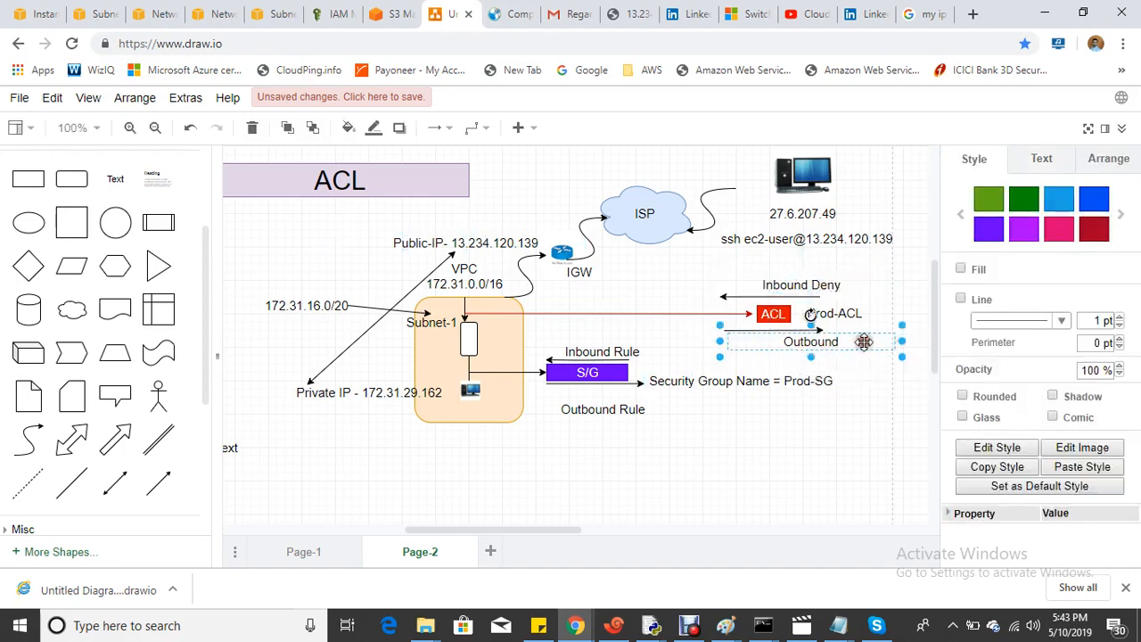
double_click(864, 343)
click(864, 342)
text(Deny)
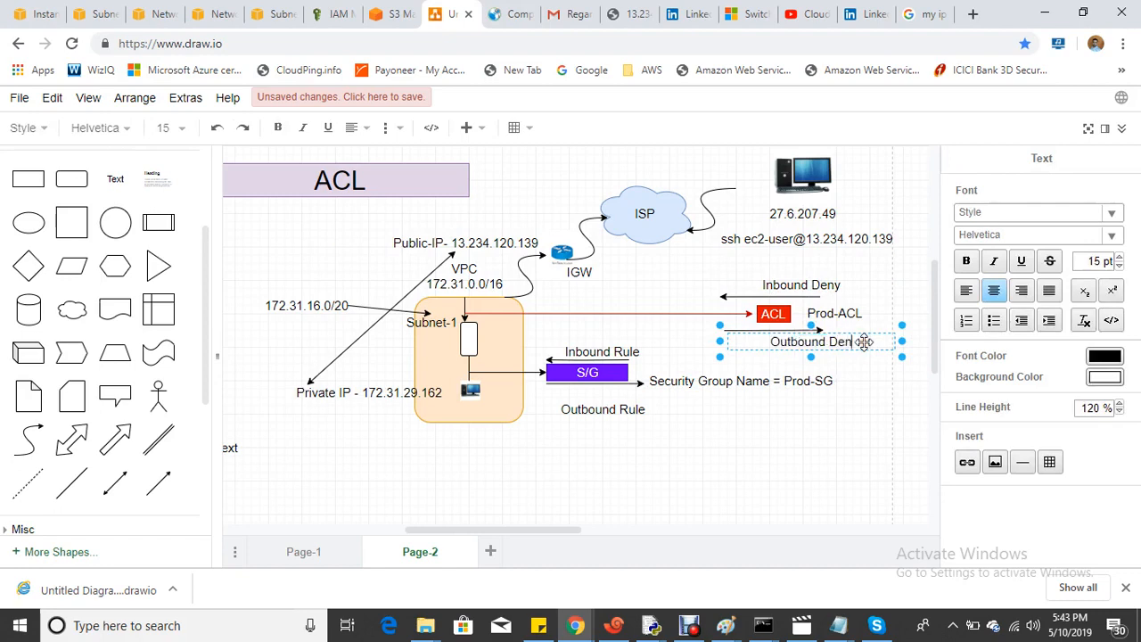
click(854, 403)
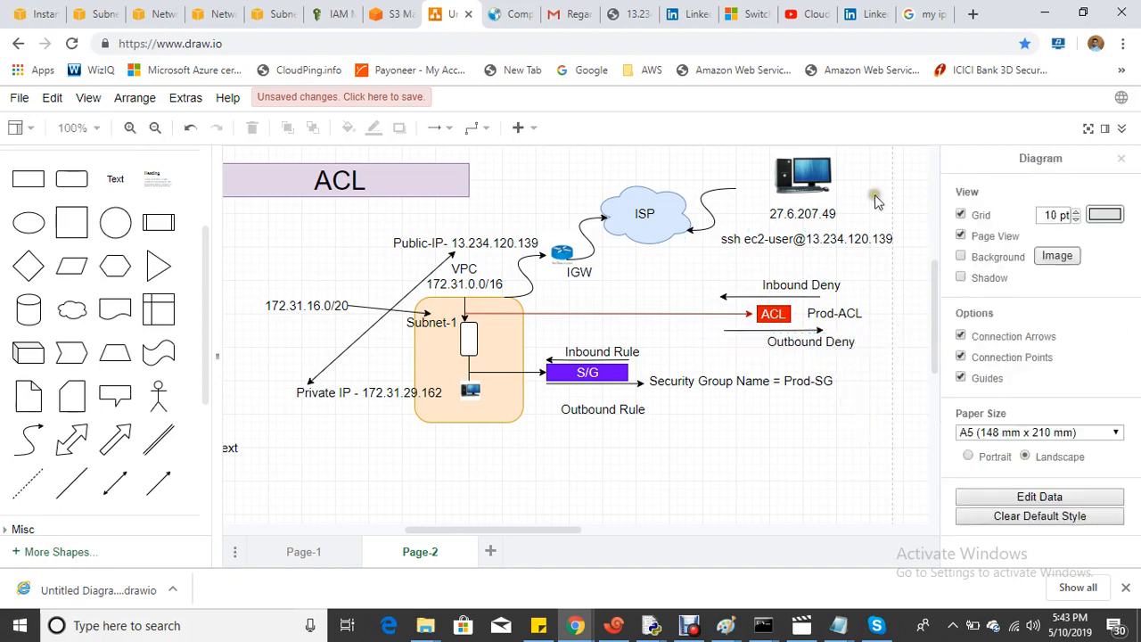
Switch to Xshell and close the second, still connected session to 13.234.120.139
click(430, 395)
click(919, 170)
click(614, 625)
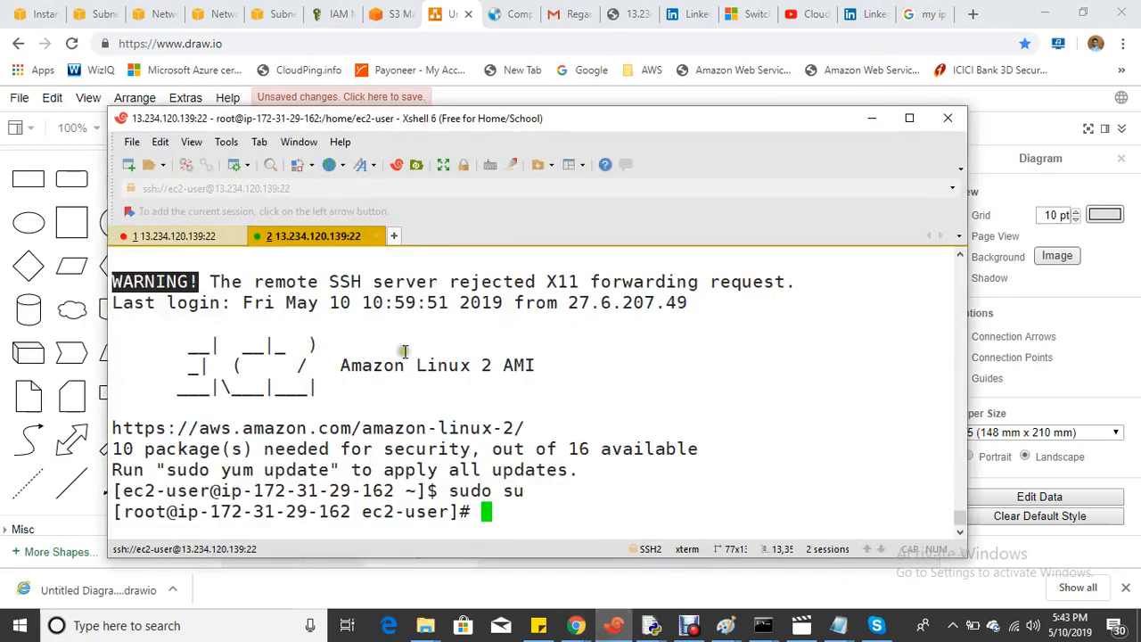
click(379, 237)
click(540, 376)
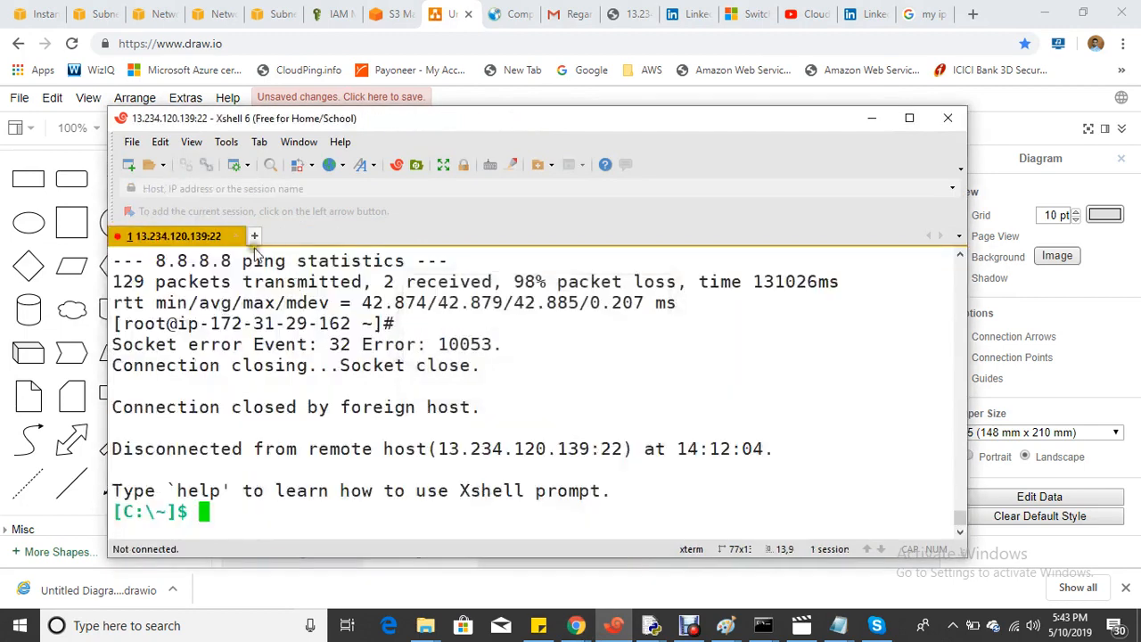
Clear the local prompt in the remaining disconnected Xshell session
key(Return)
key(Return)
key(Return)
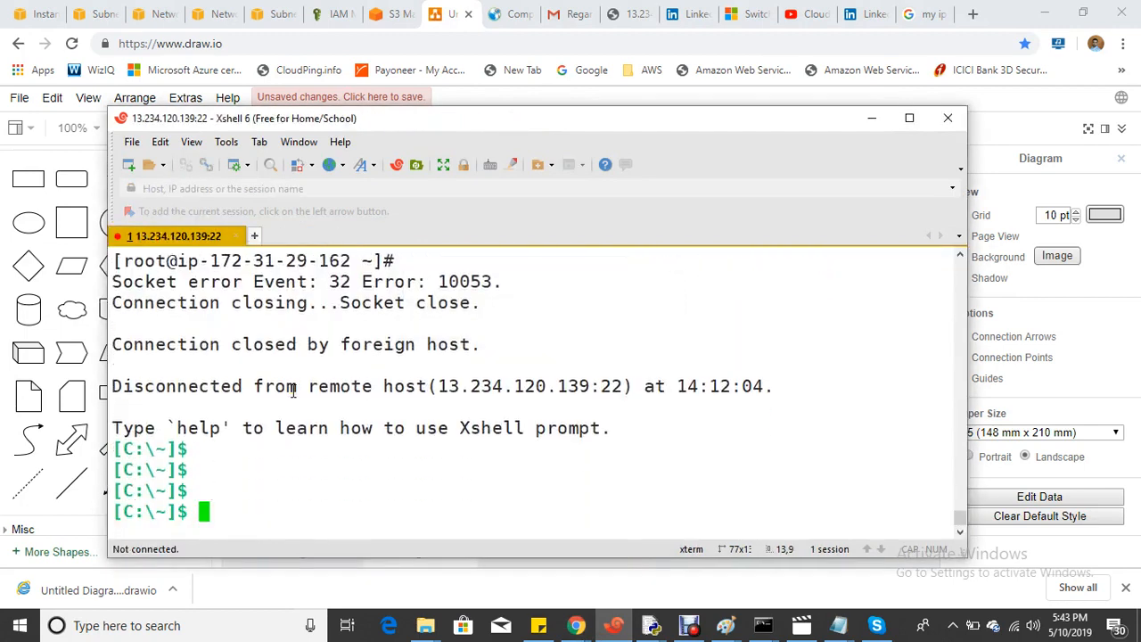
text(clear)
key(Return)
Enter the beginning of an SSH command, ssh ec2-user@, at the local prompt
key(Return)
text(s)
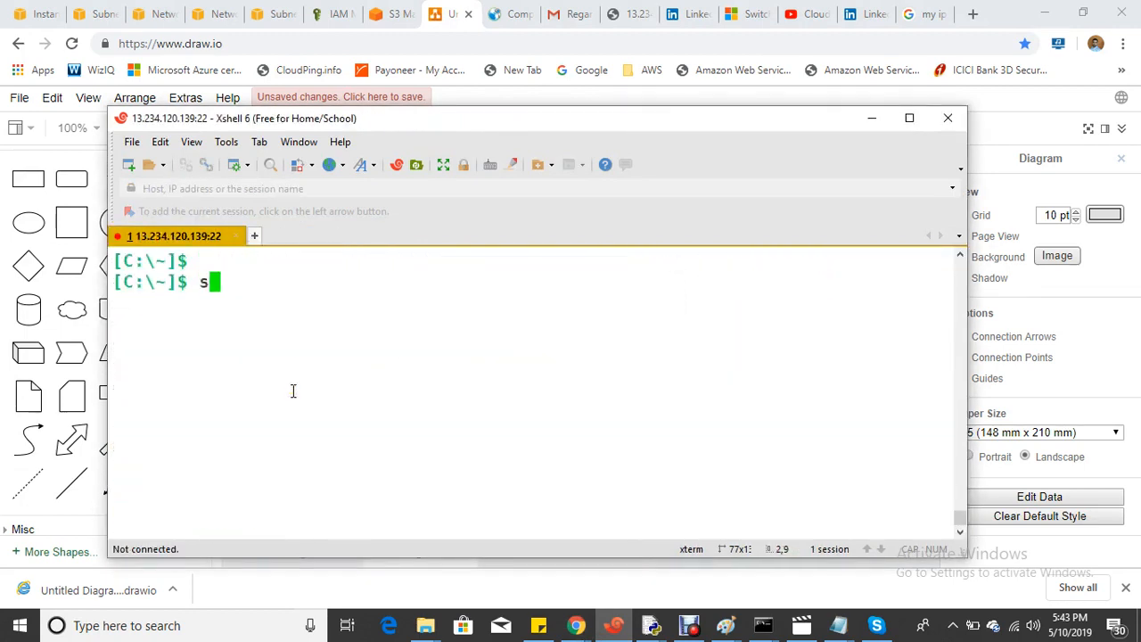
text(sh ec2-user@)
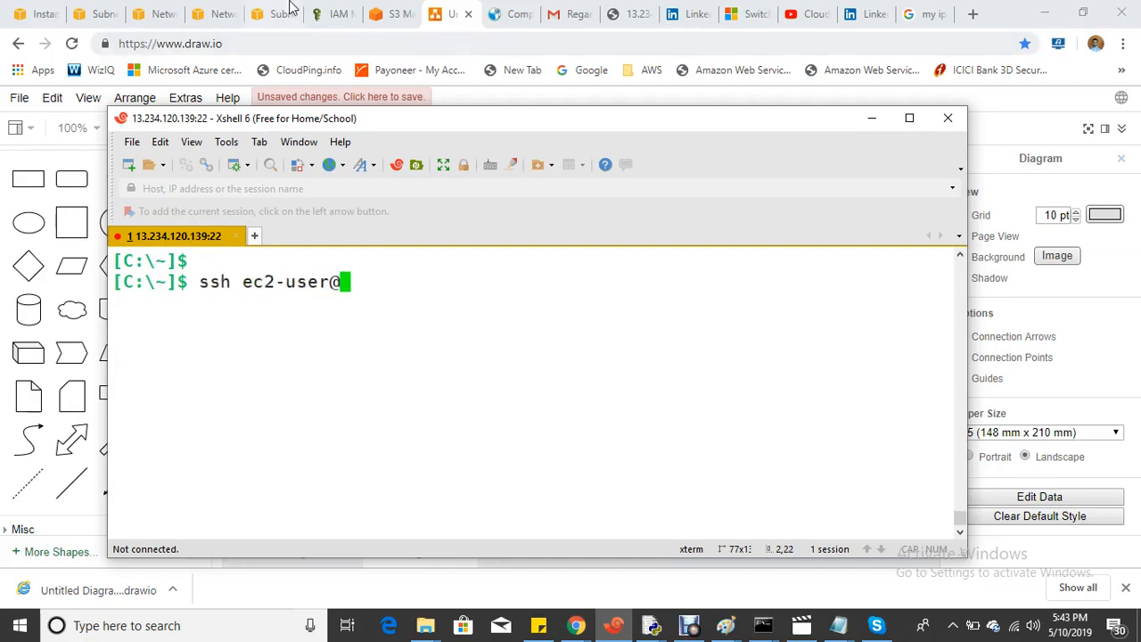
Switch to the EC2 instances page, copy Public-Machine's IPv4 public IP and dismiss the subscriber notification
click(41, 15)
scroll(849, 471, up, 3)
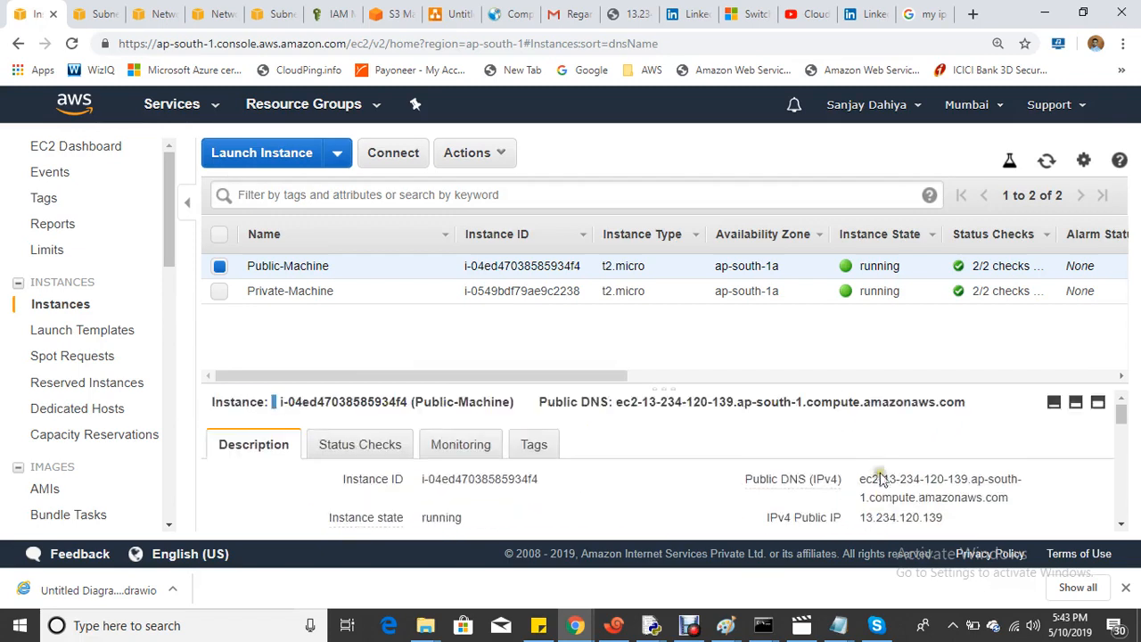
scroll(891, 459, down, 1)
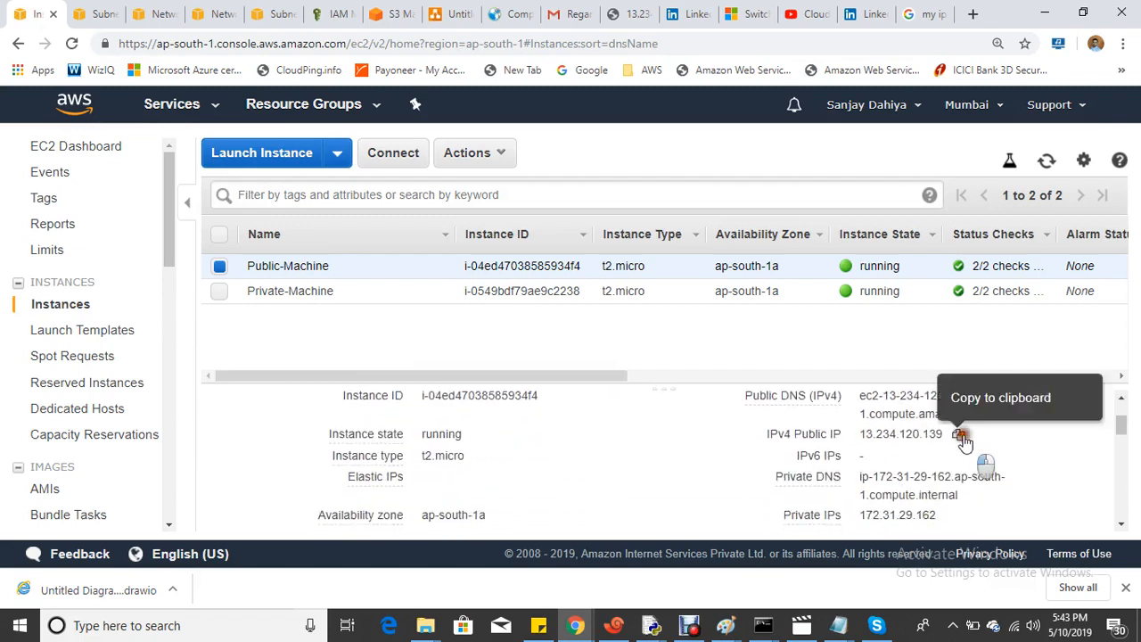
click(957, 437)
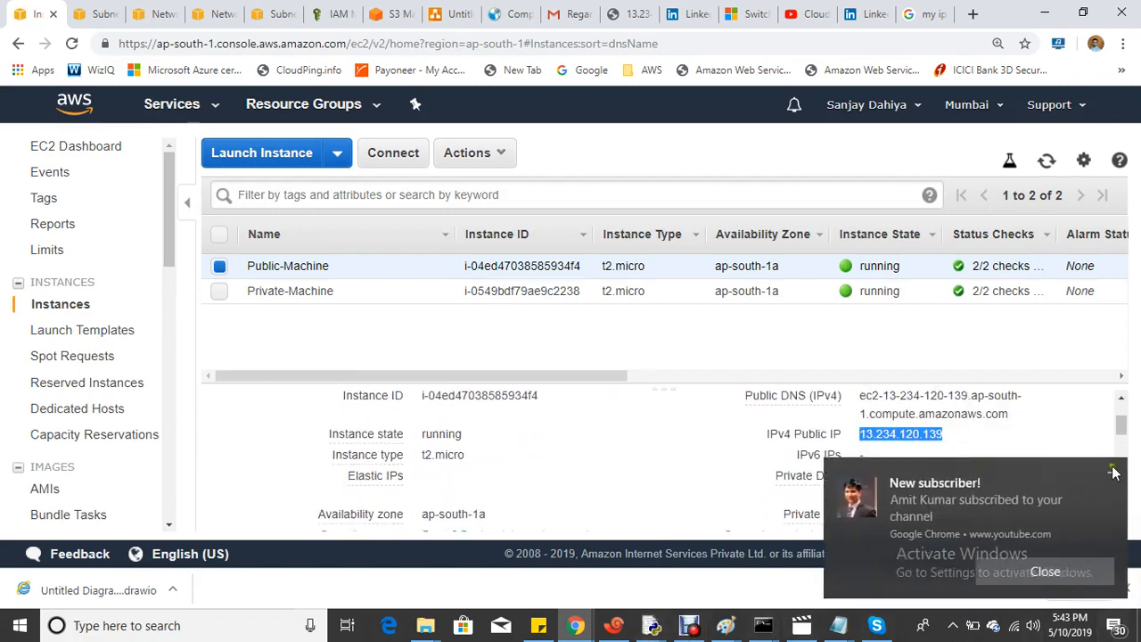
click(1113, 476)
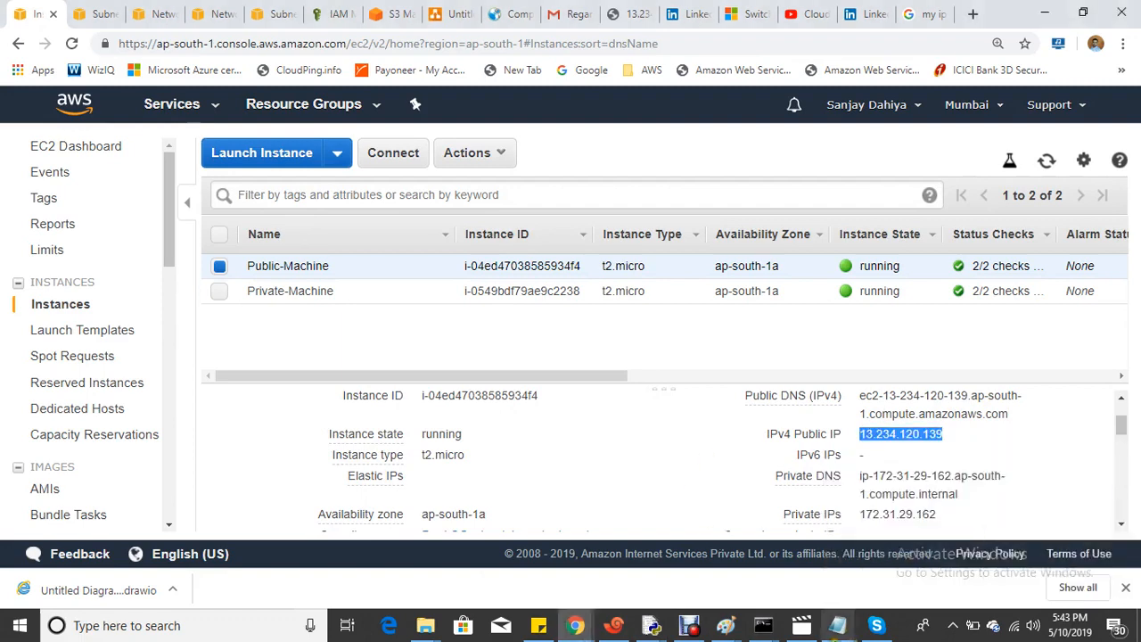
Return to Xshell, complete the SSH command with the copied address 13.234.120.139 and run it
click(614, 625)
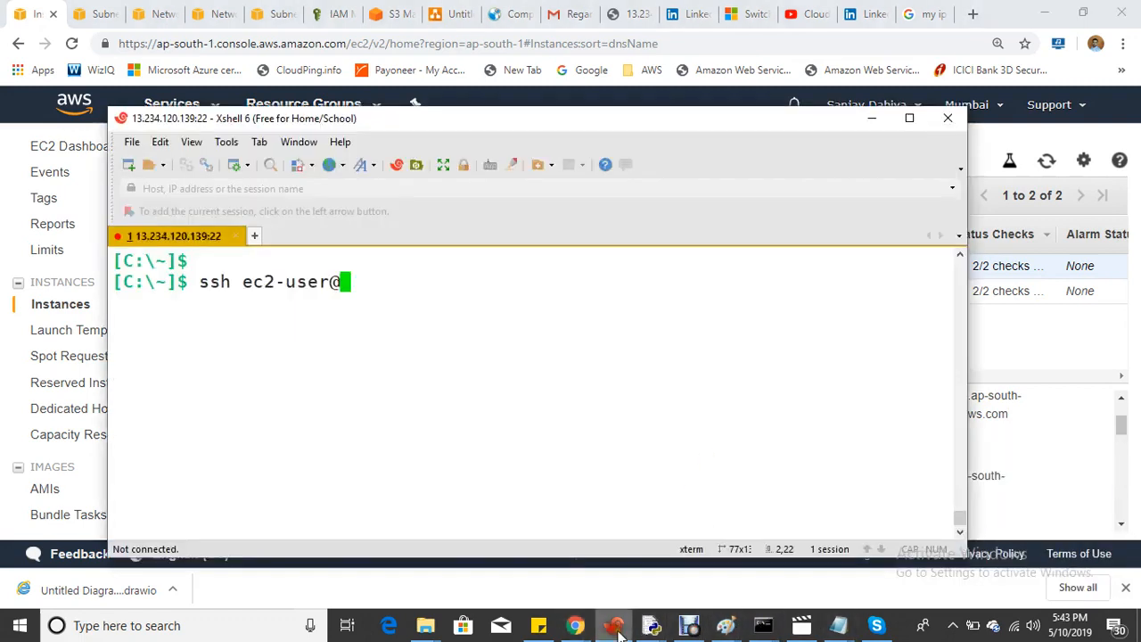
right_click(448, 293)
click(508, 262)
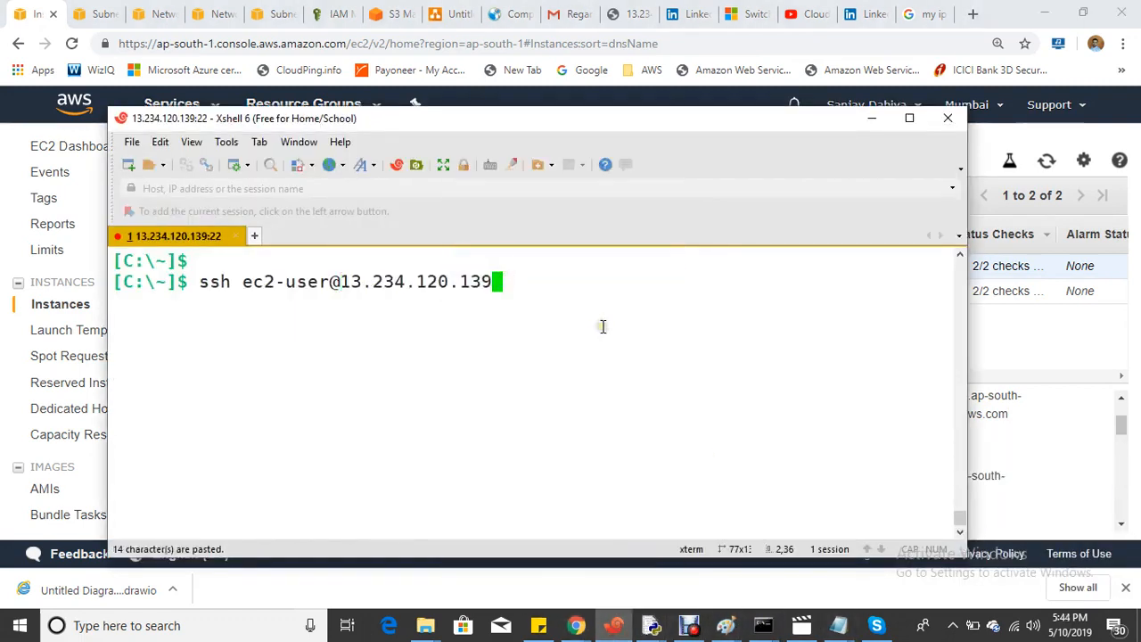
key(Return)
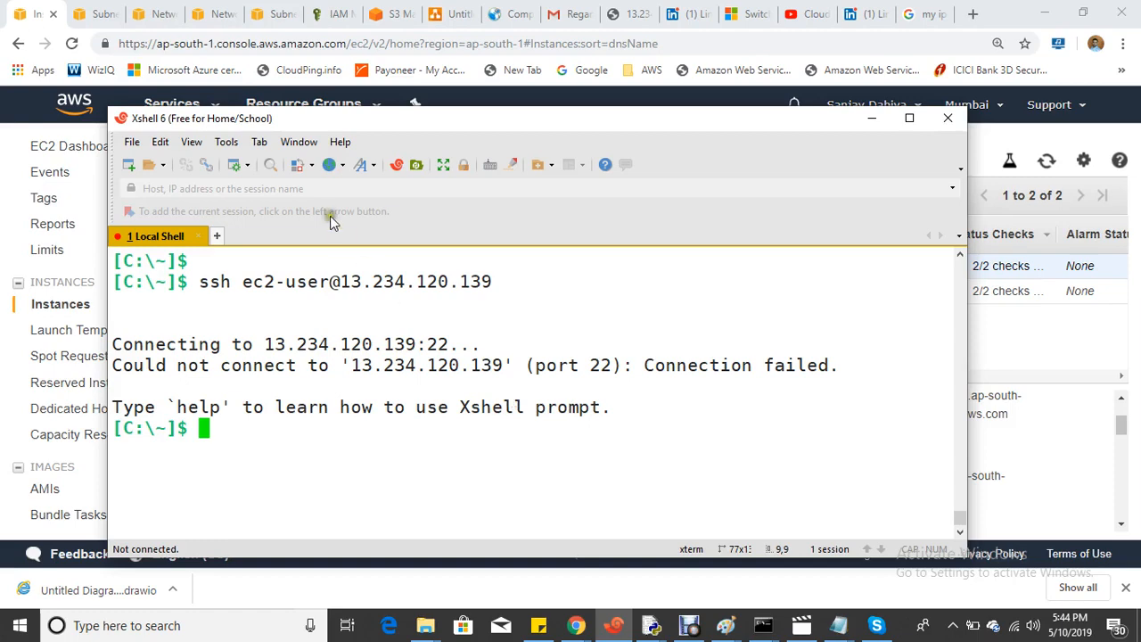
Switch to the network ACLs page, open Prod-ACL's inbound rules for editing and add a rule numbered 100
click(436, 16)
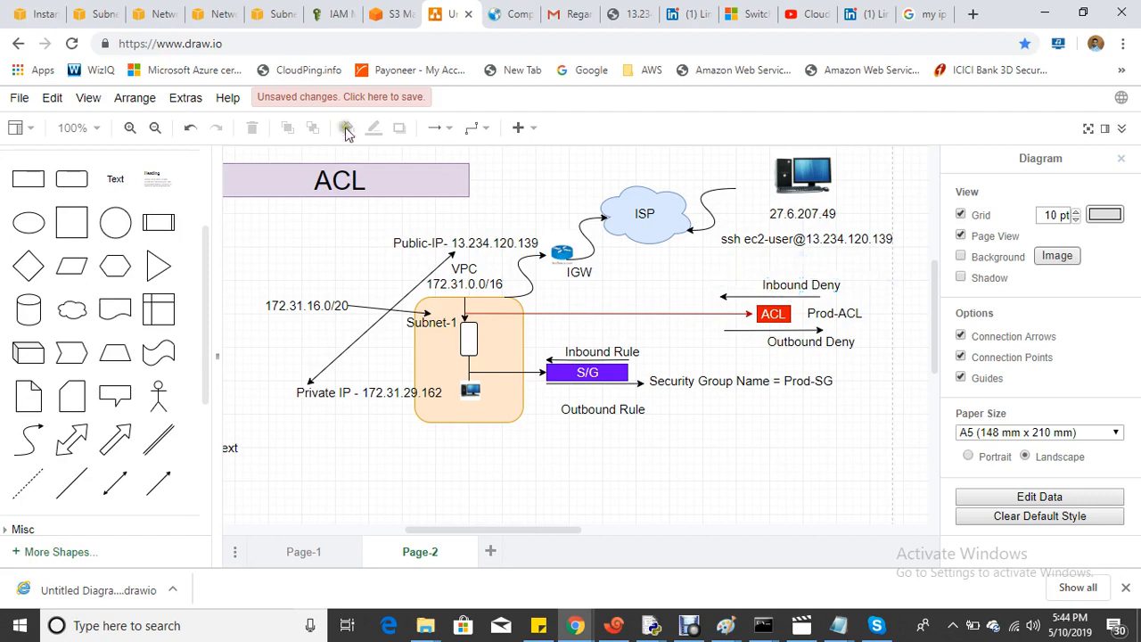
click(154, 13)
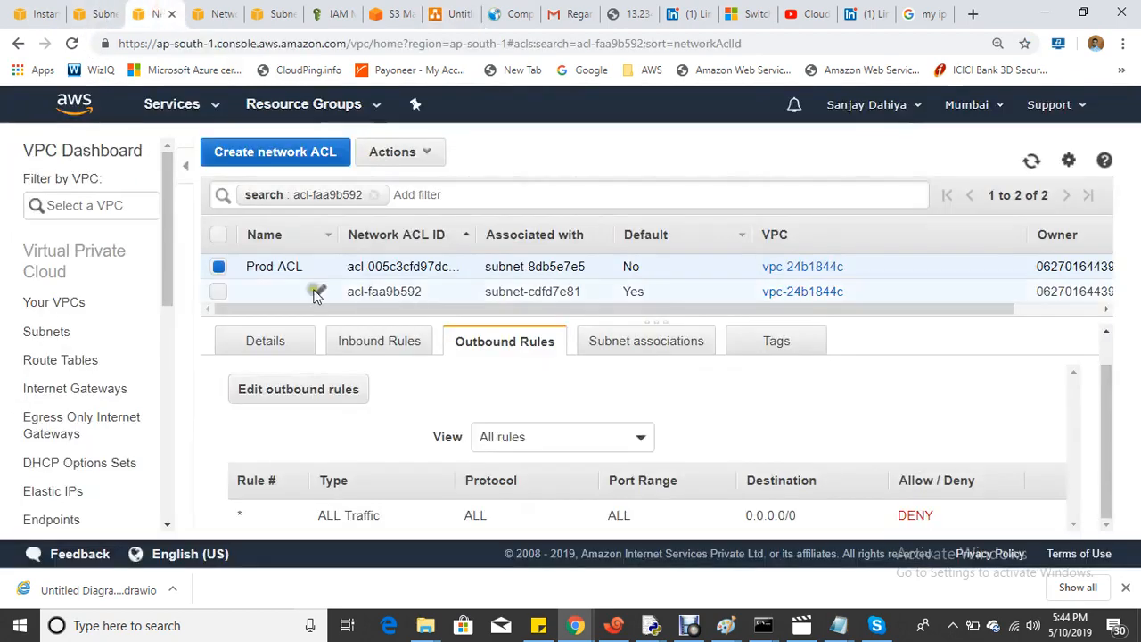
click(383, 349)
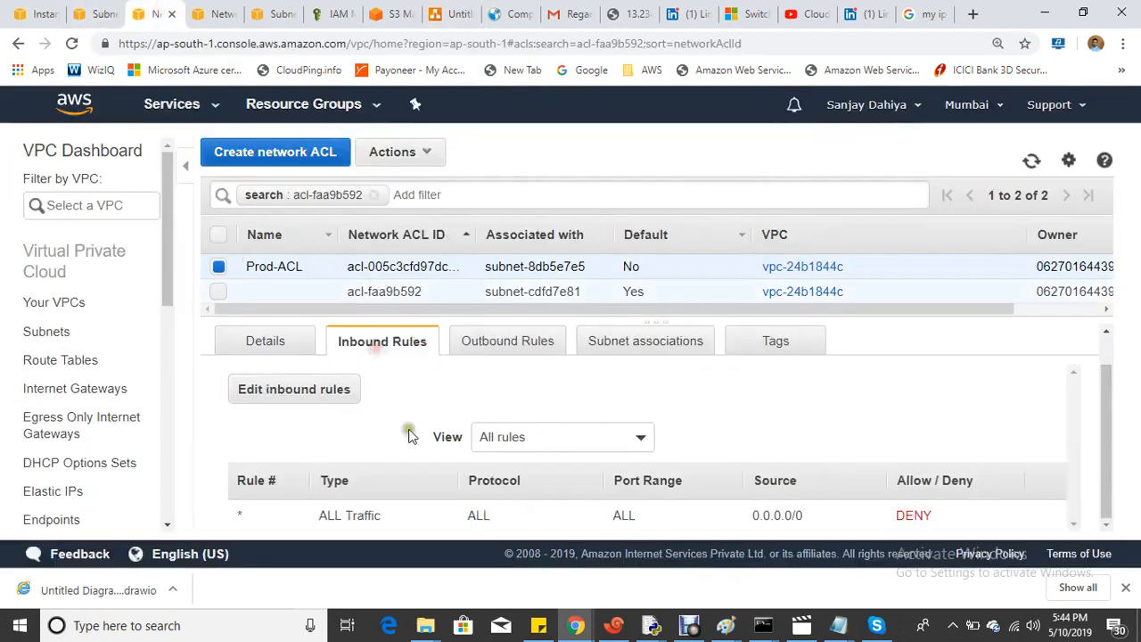
click(274, 398)
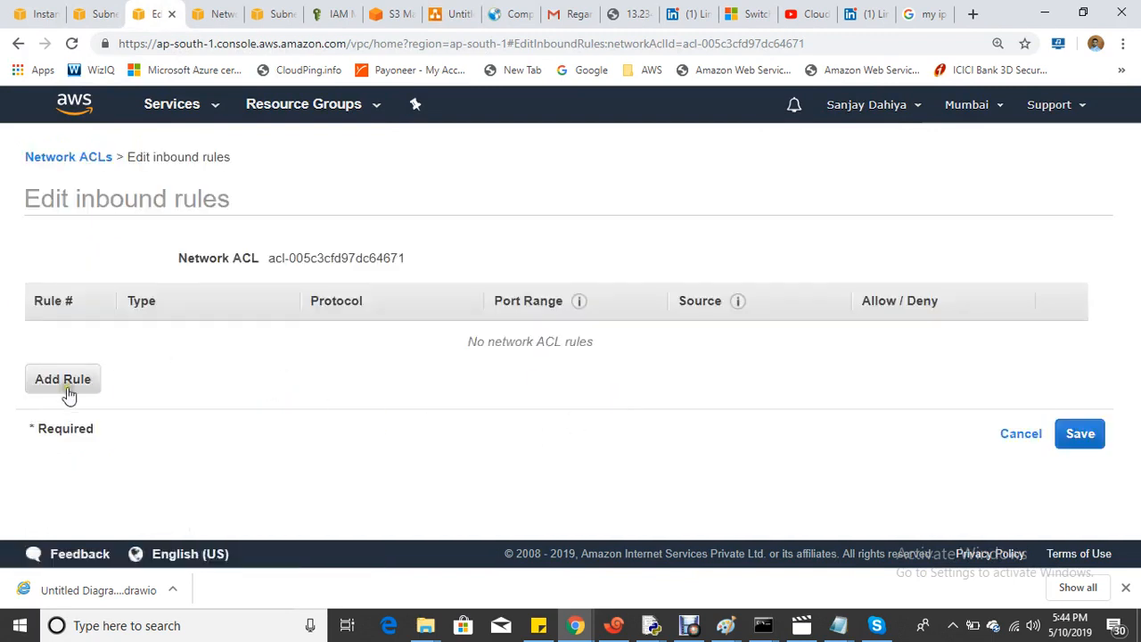
click(67, 390)
text(1)
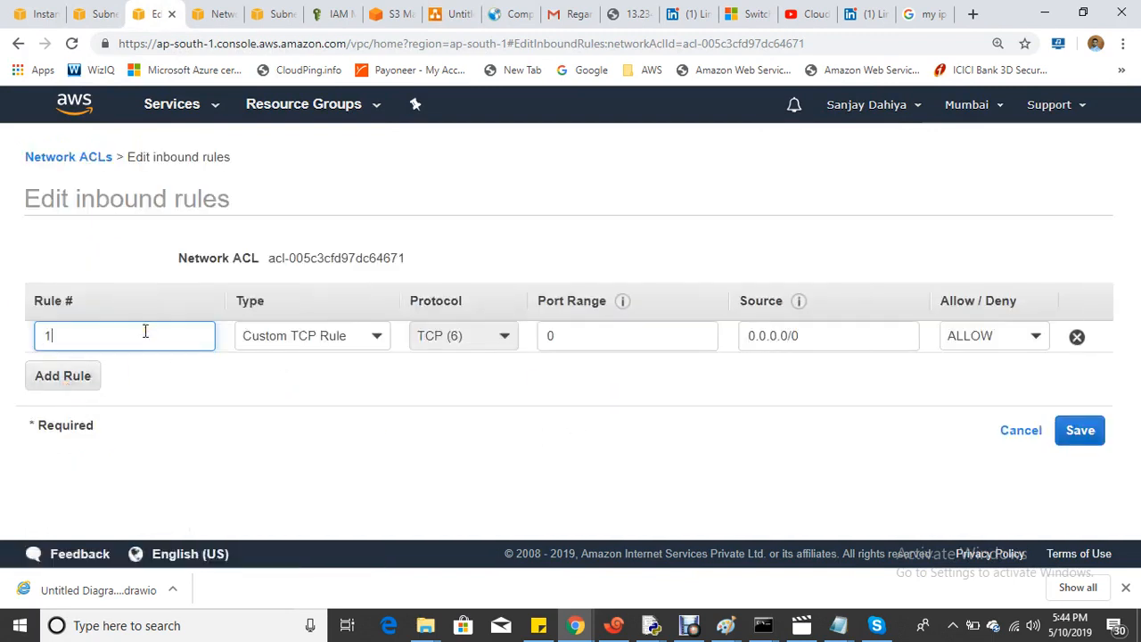
text(00)
Set inbound rule 100 to type SSH (22), leave its source at 0.0.0.0/0 with ALLOW, and save the rules
click(350, 337)
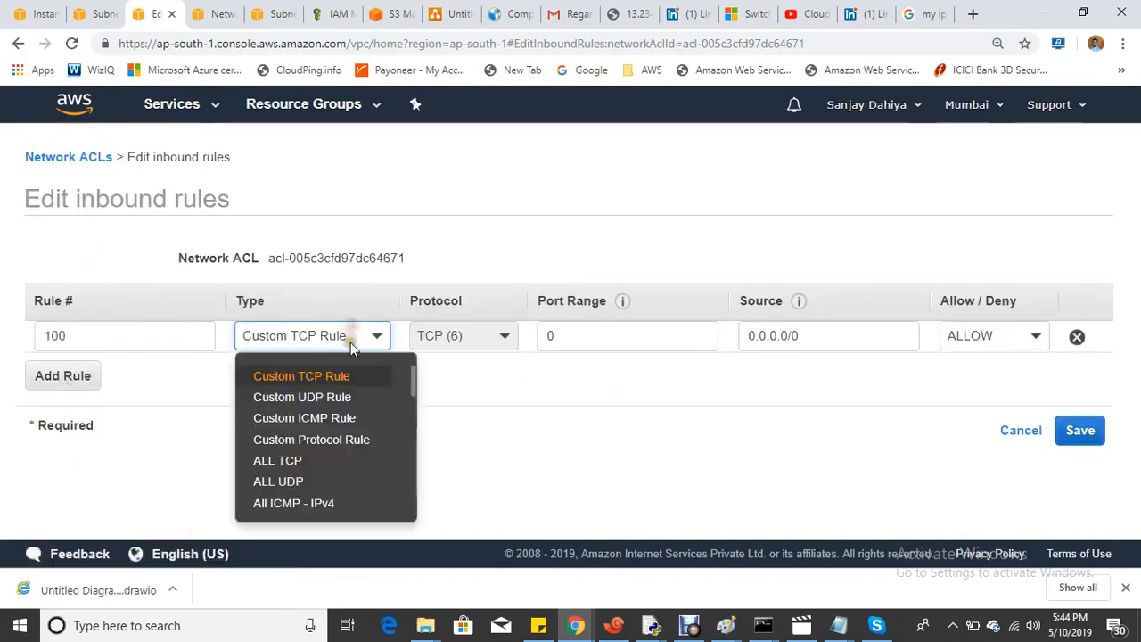
scroll(319, 456, down, 3)
scroll(317, 460, up, 5)
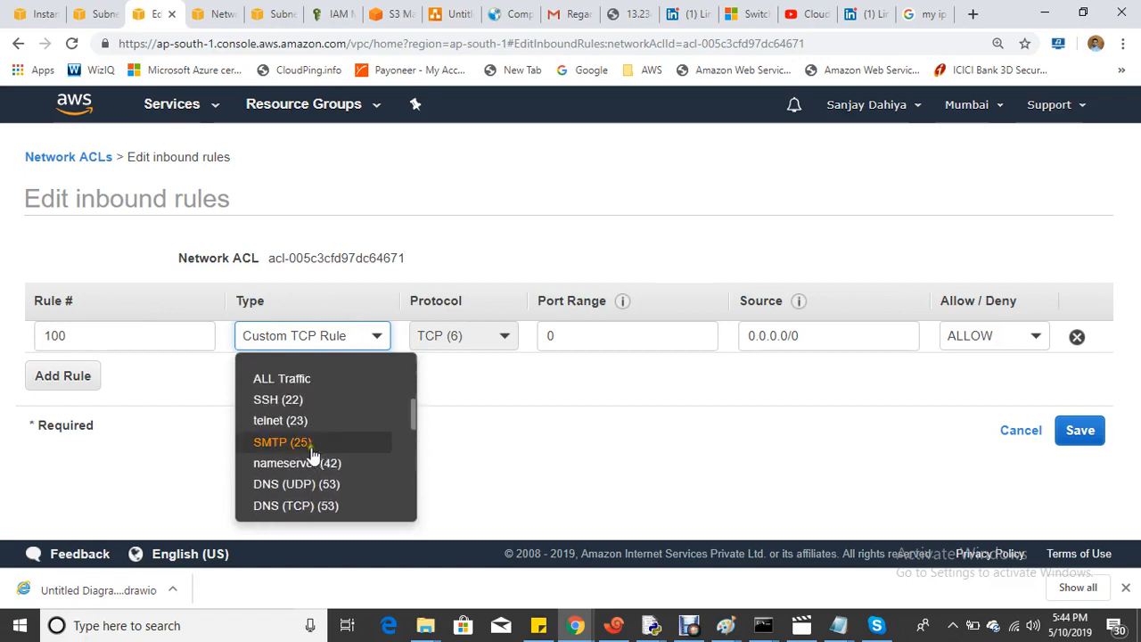
scroll(308, 479, down, 2)
click(297, 400)
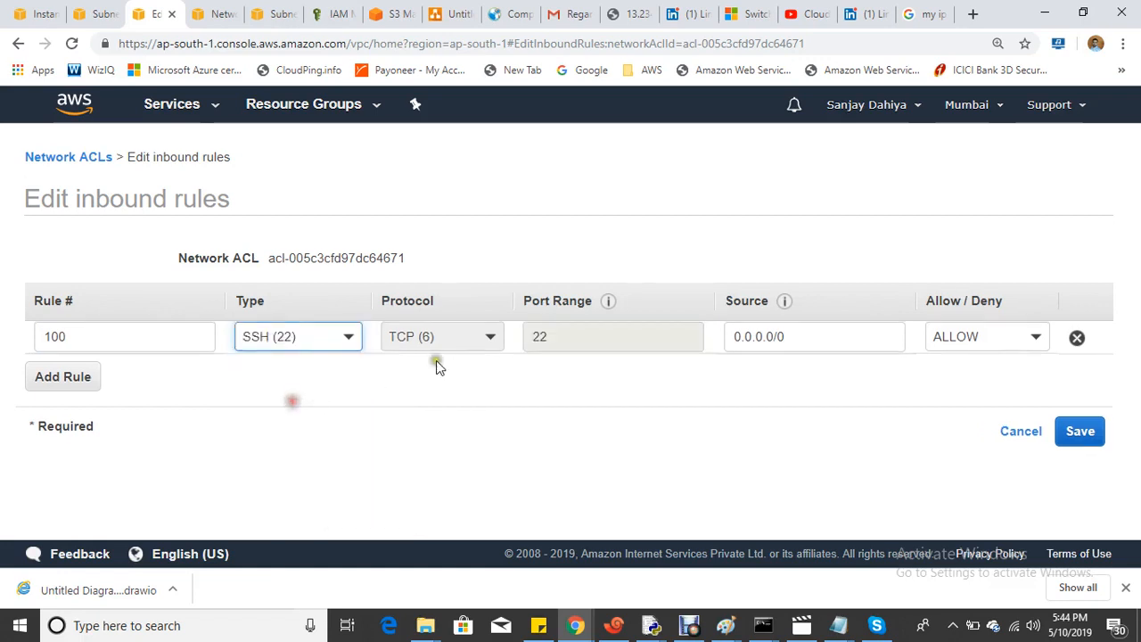
click(818, 338)
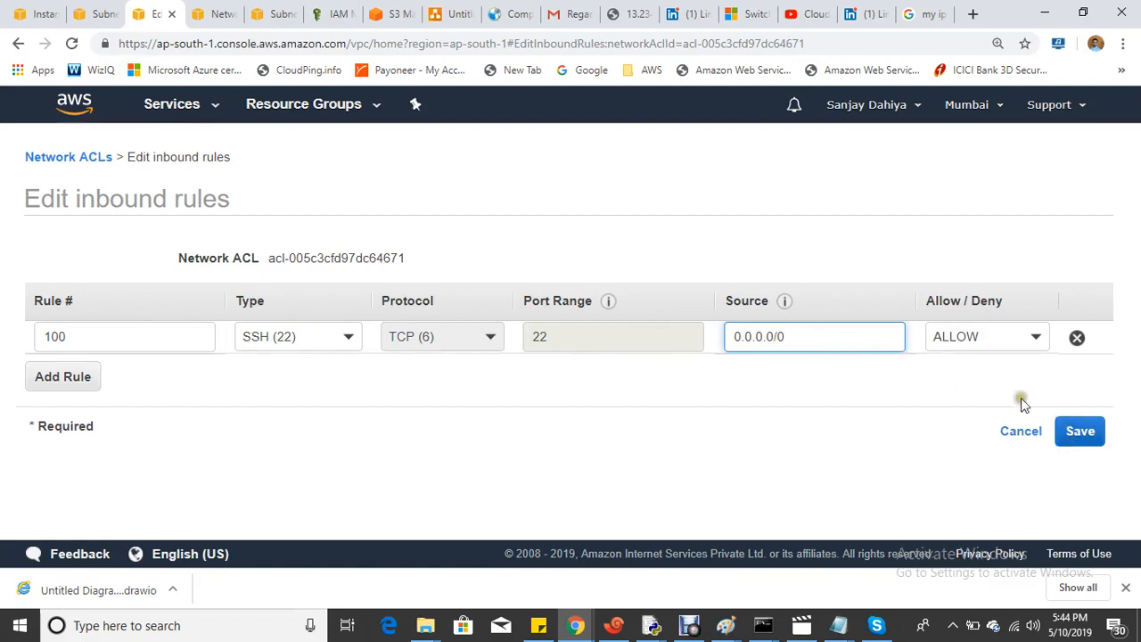
click(1079, 432)
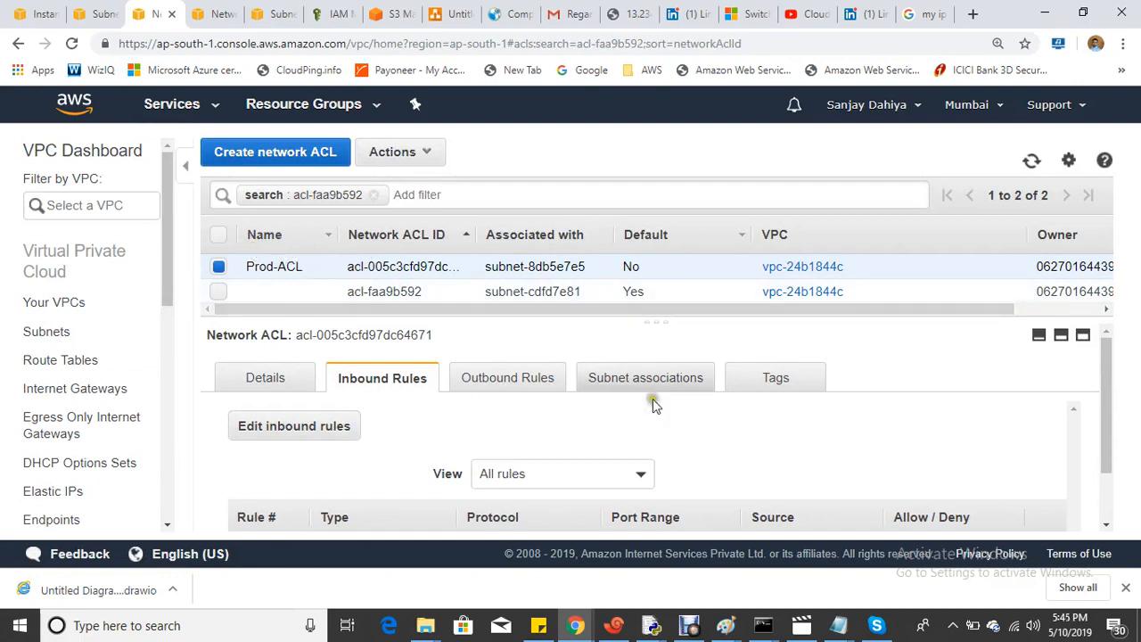
click(614, 627)
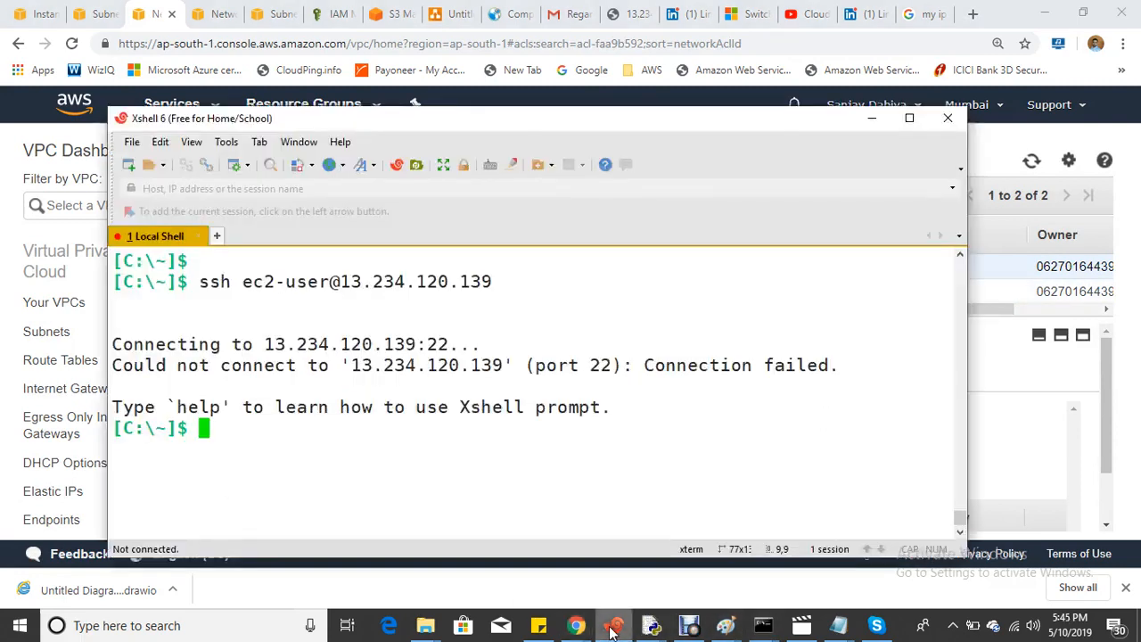
key(Up)
key(Return)
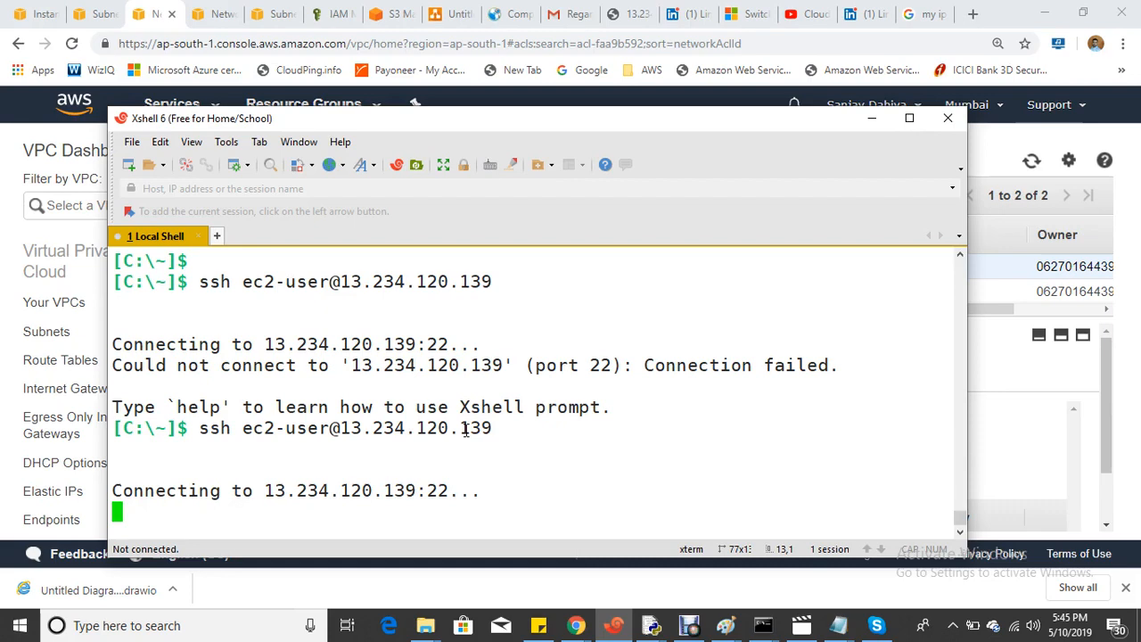
Switch to the draw.io diagram and move the Inbound Deny label slightly closer to its arrow
click(458, 18)
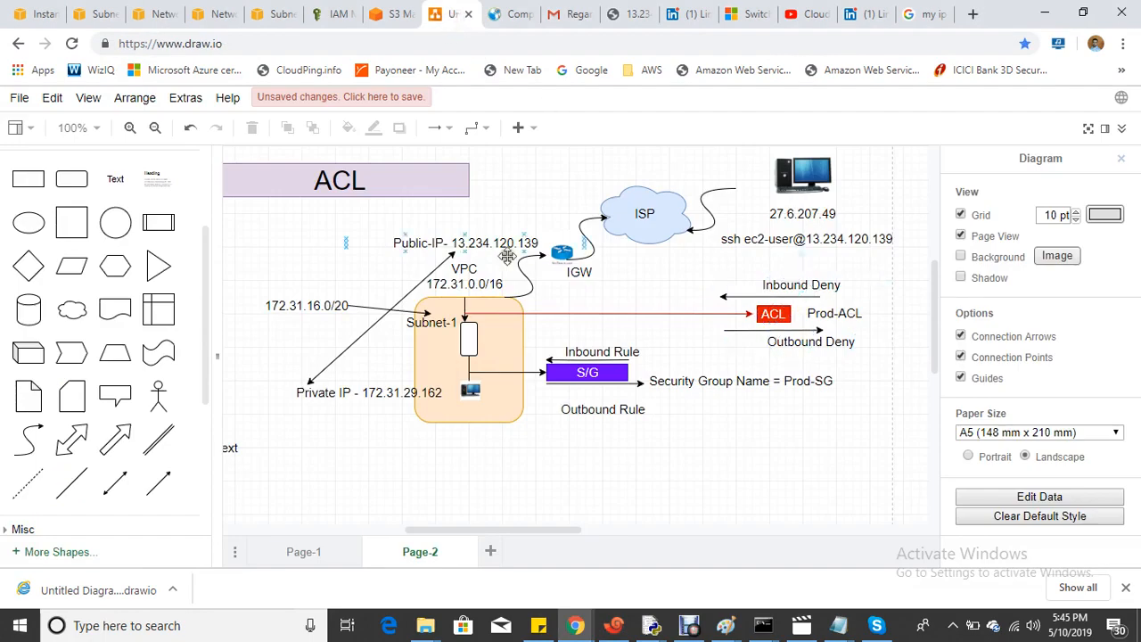
click(802, 281)
drag(801, 269, 805, 283)
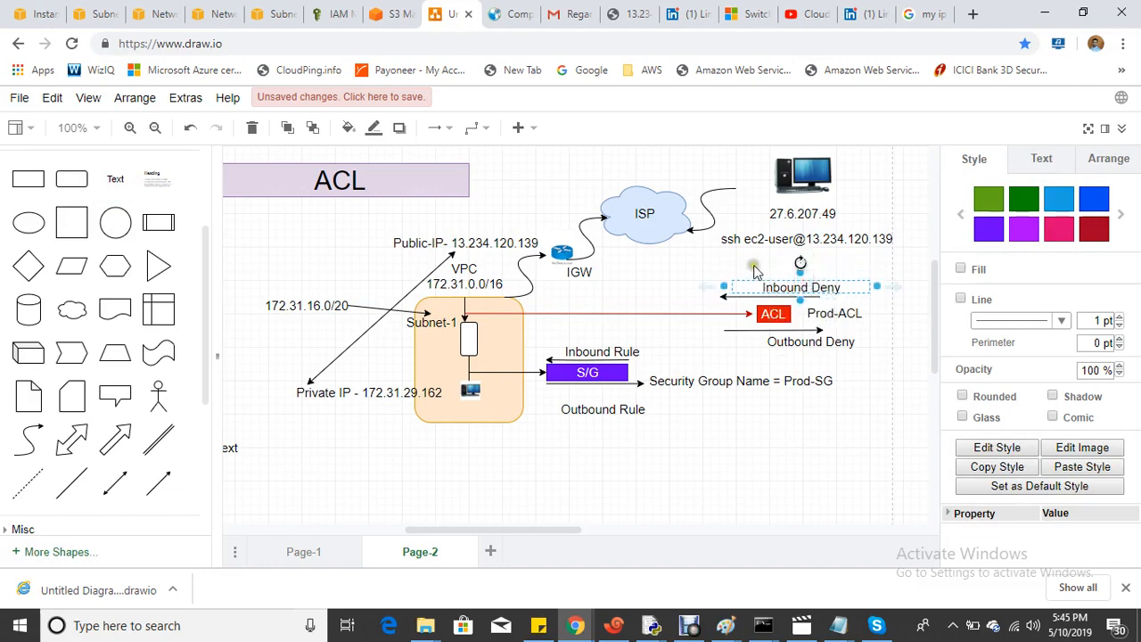
click(670, 283)
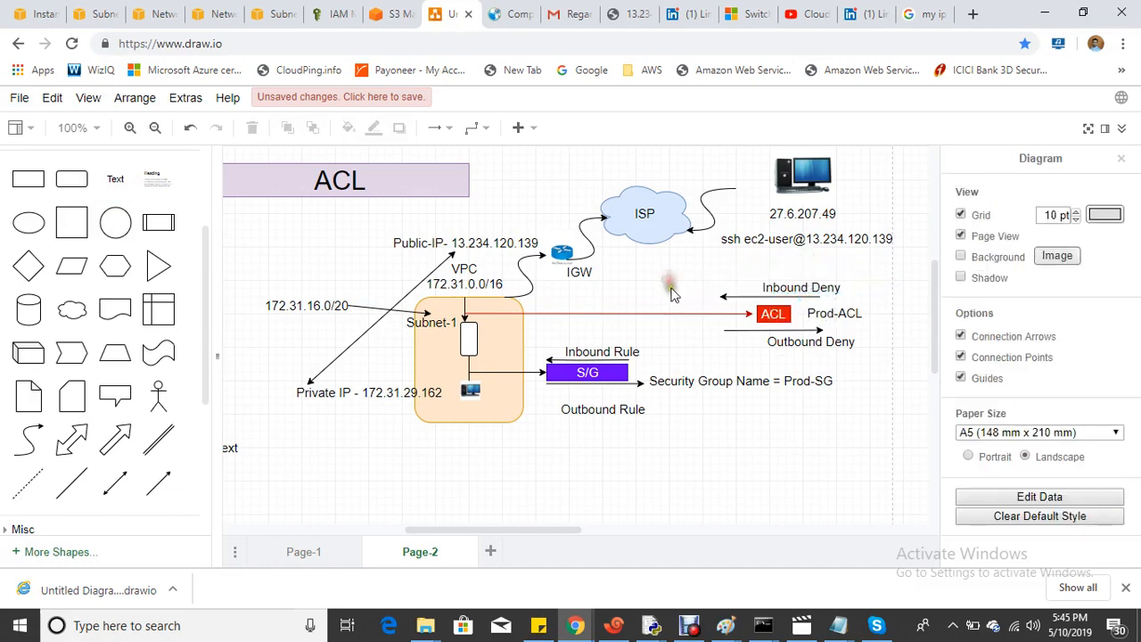
Add a text label reading 22 above the Inbound Deny label
click(115, 181)
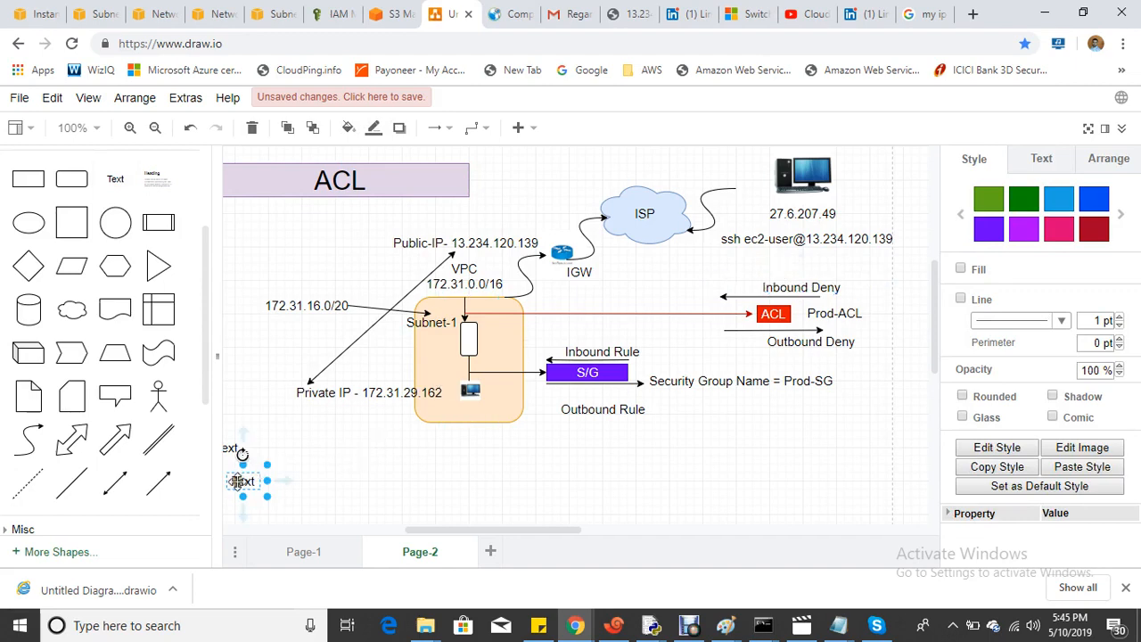
drag(248, 488, 830, 272)
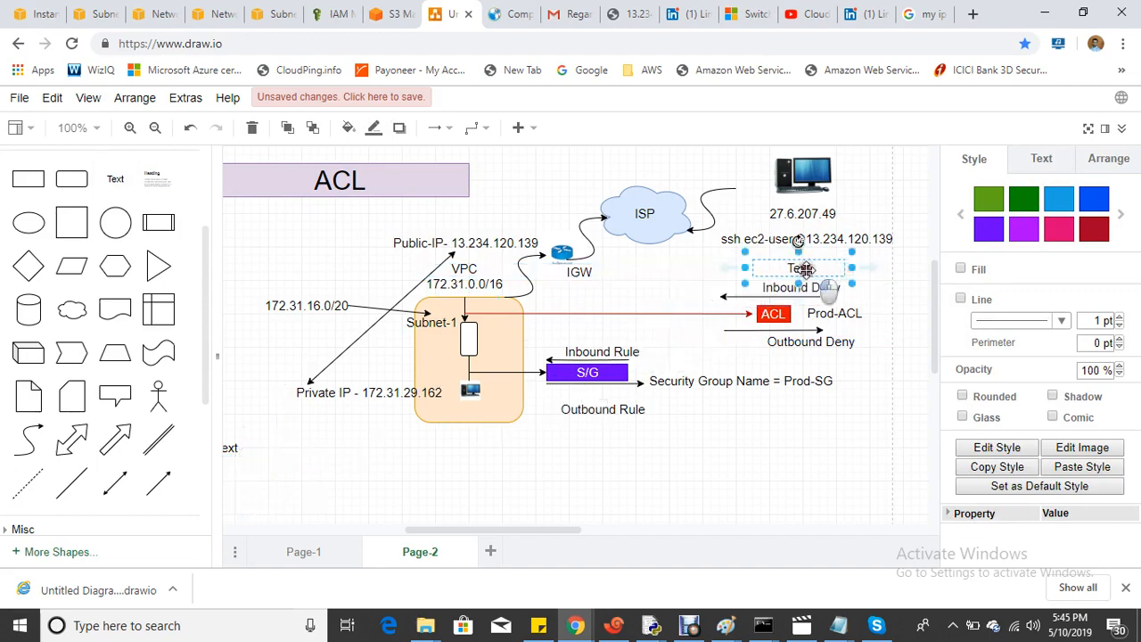
double_click(805, 269)
text(22)
click(815, 449)
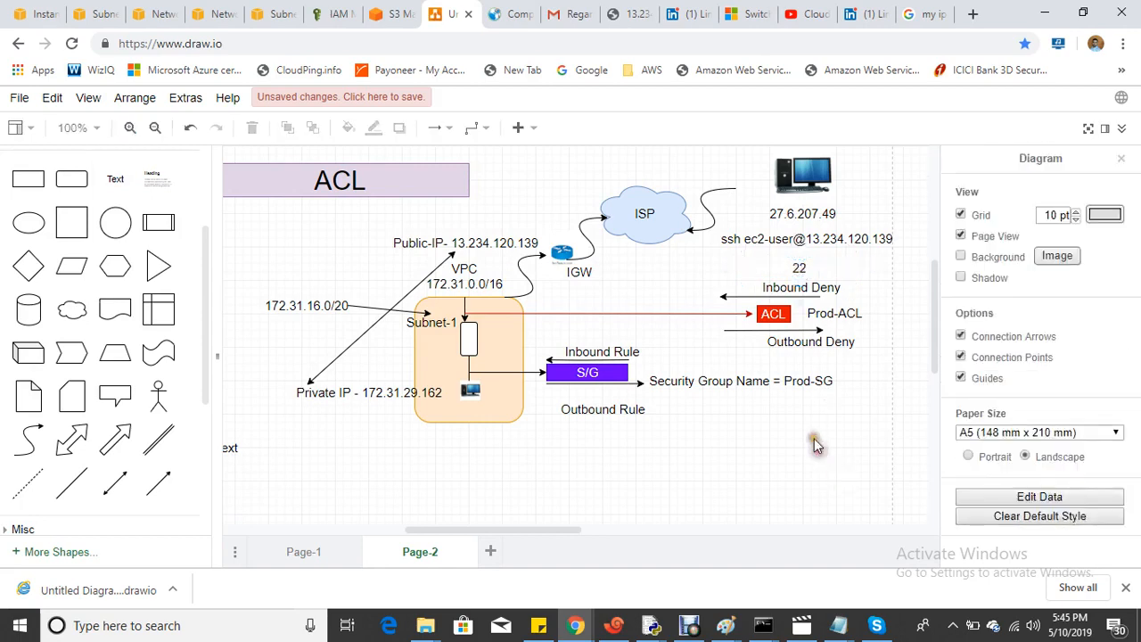
Switch to Xshell to check the repeated SSH attempt and return to the draw.io diagram
click(613, 625)
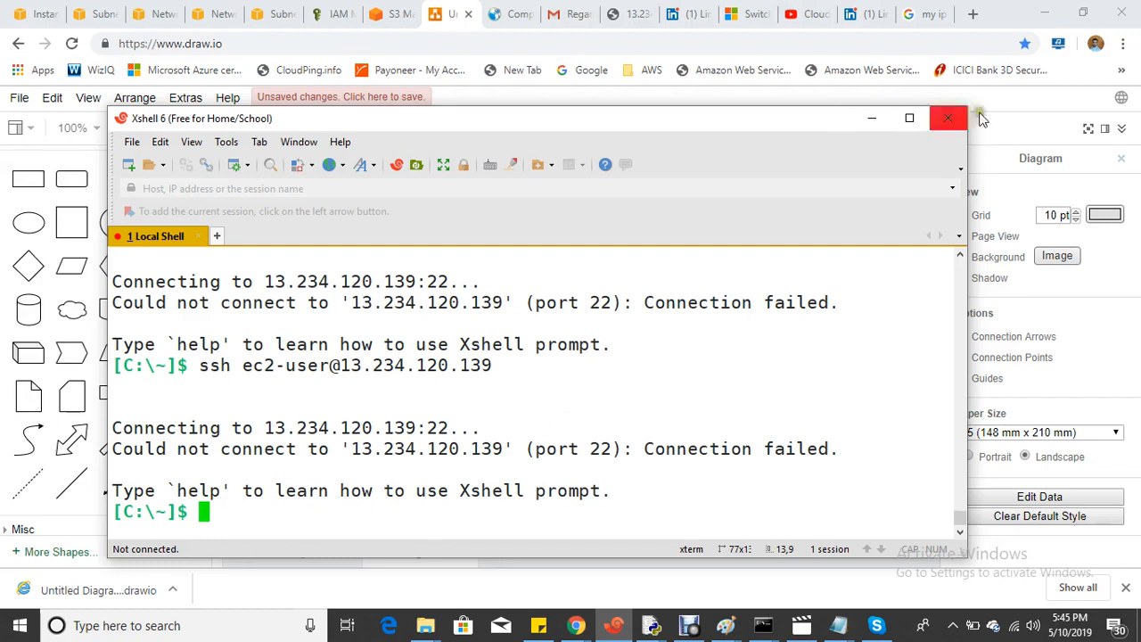
click(1026, 106)
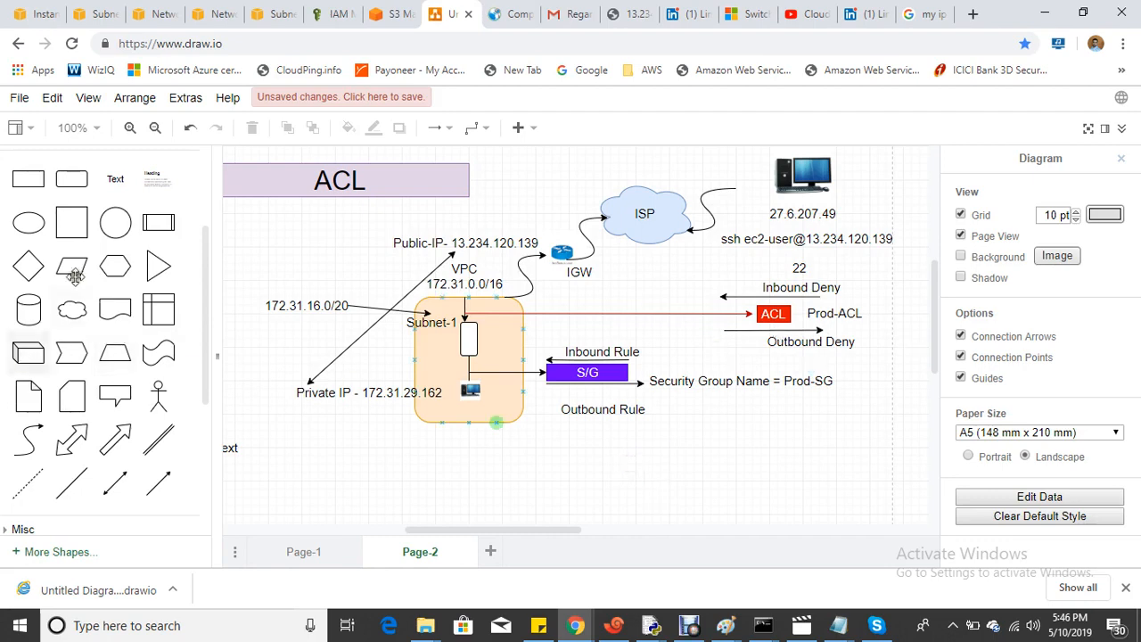
Add a text label reading stateless beside the head of the ACL's inbound arrow
click(114, 178)
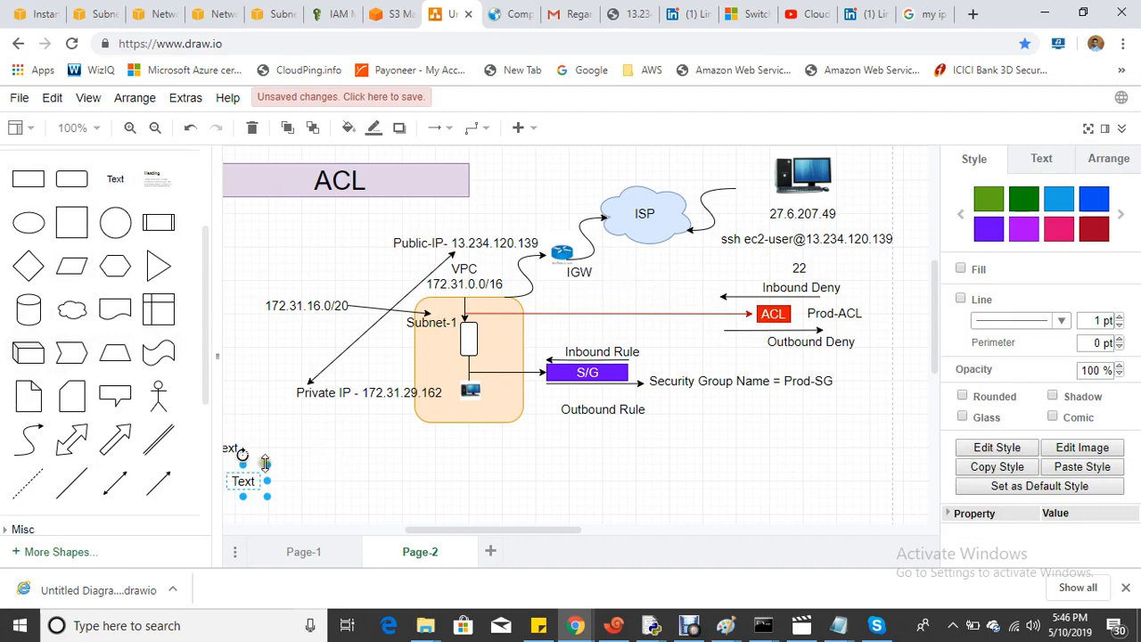
drag(234, 482, 718, 288)
double_click(682, 288)
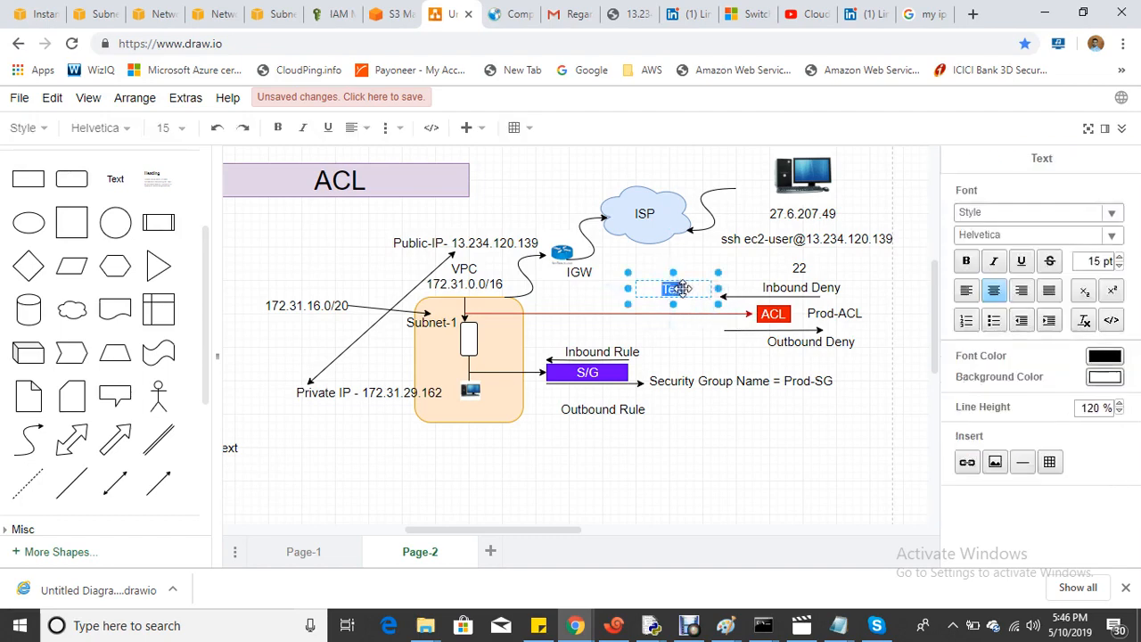
text(stateless)
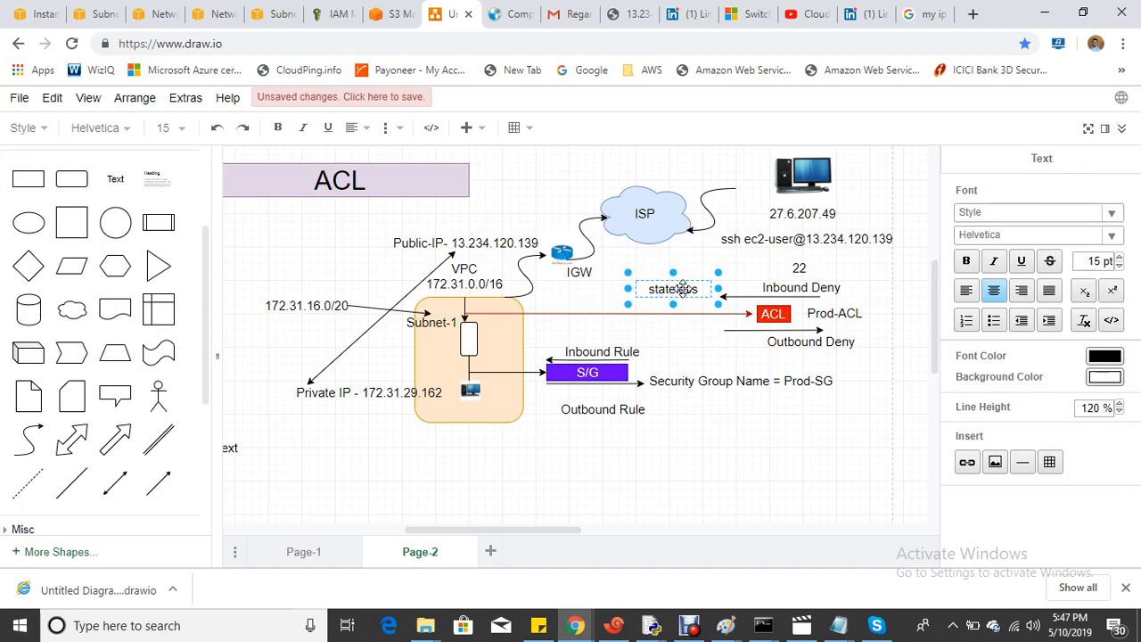
click(689, 625)
click(463, 584)
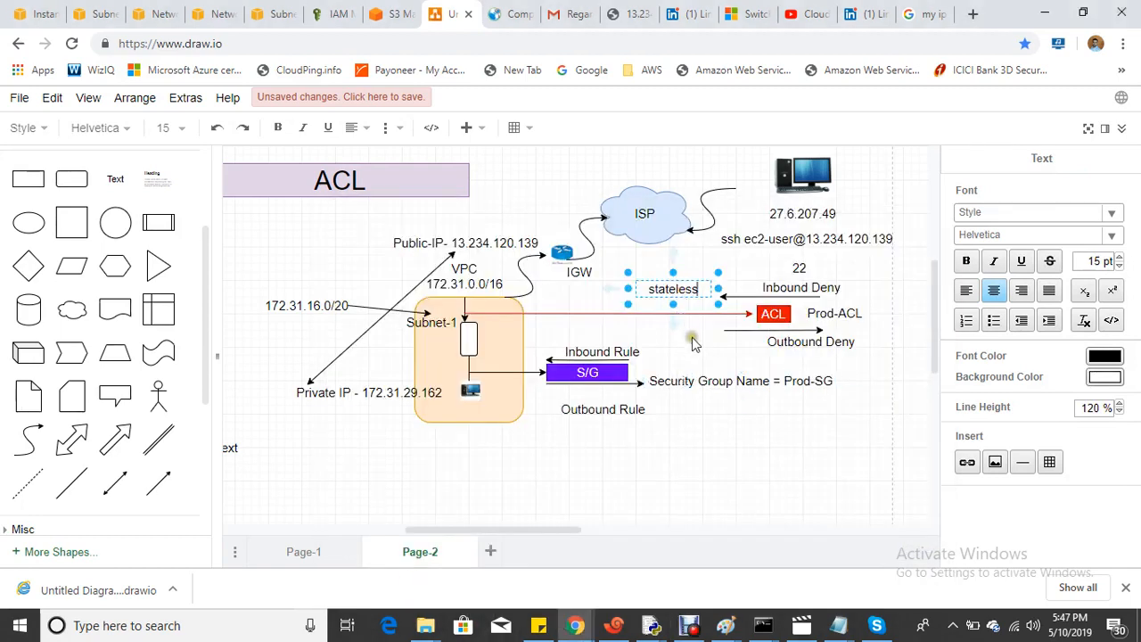
click(692, 337)
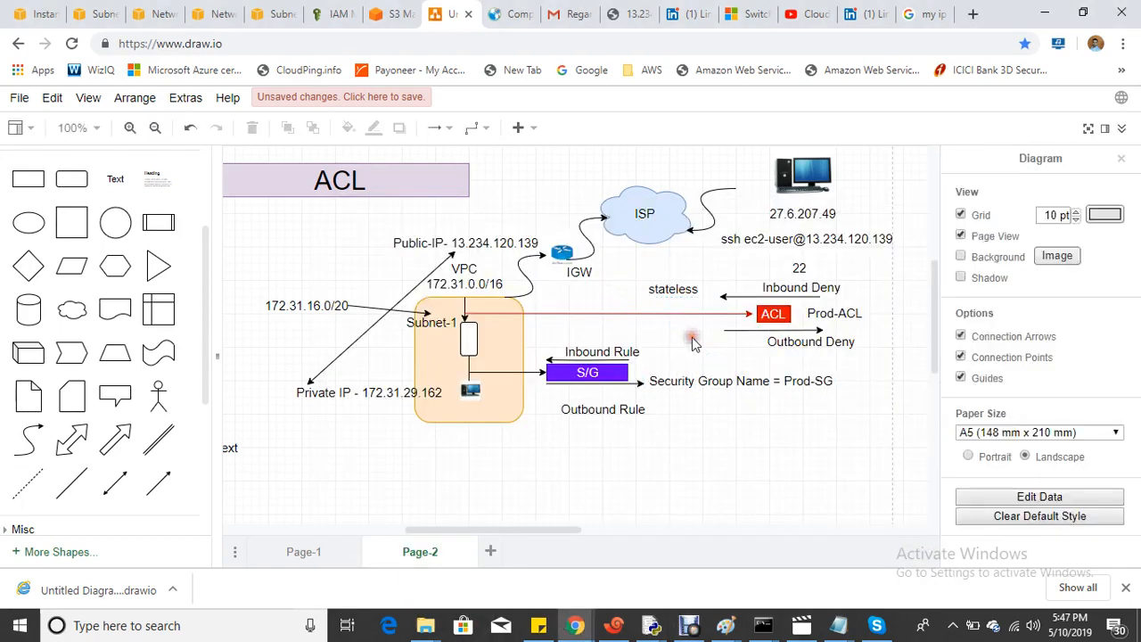
Add a text label reading statefull below the Security Group Name = Prod-SG label
click(115, 178)
drag(236, 486, 822, 416)
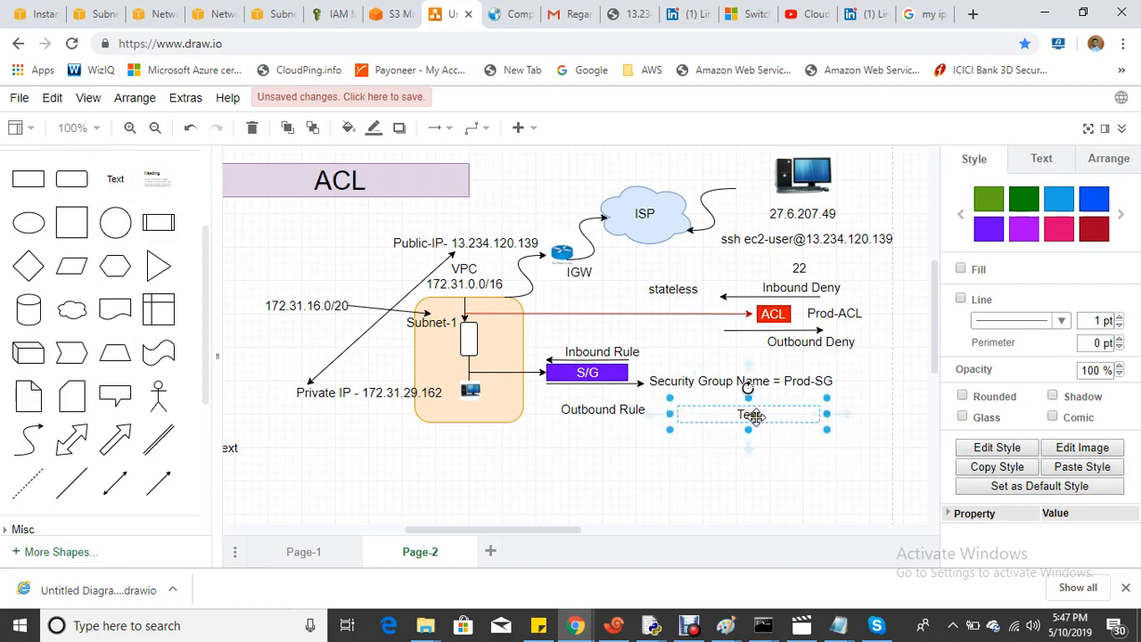
double_click(751, 413)
text(sta)
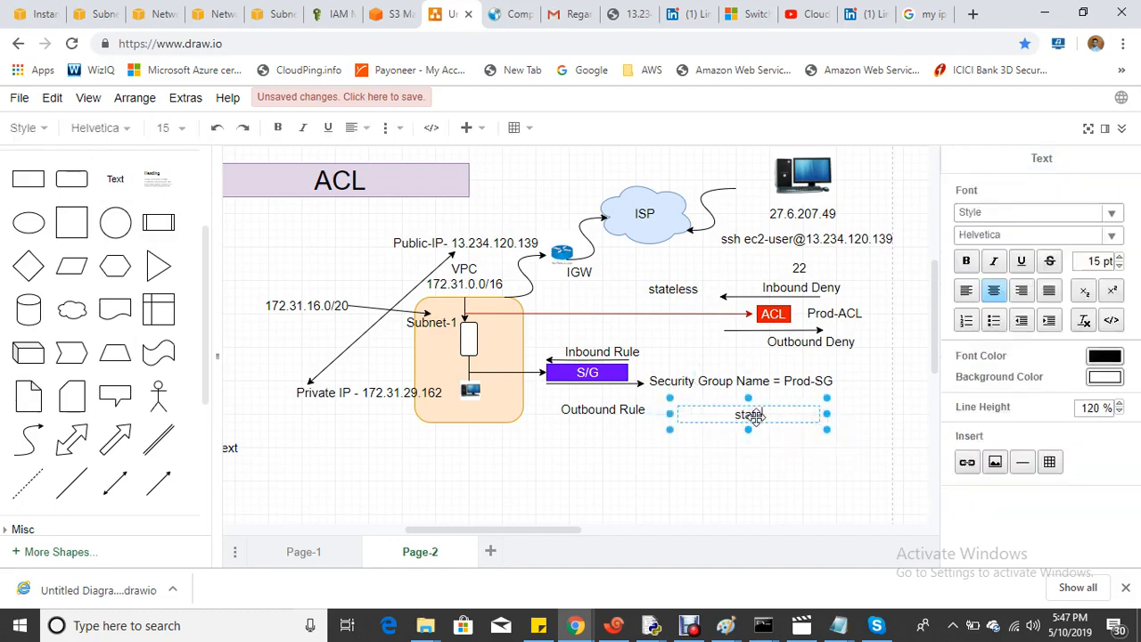
text(tefull)
click(791, 464)
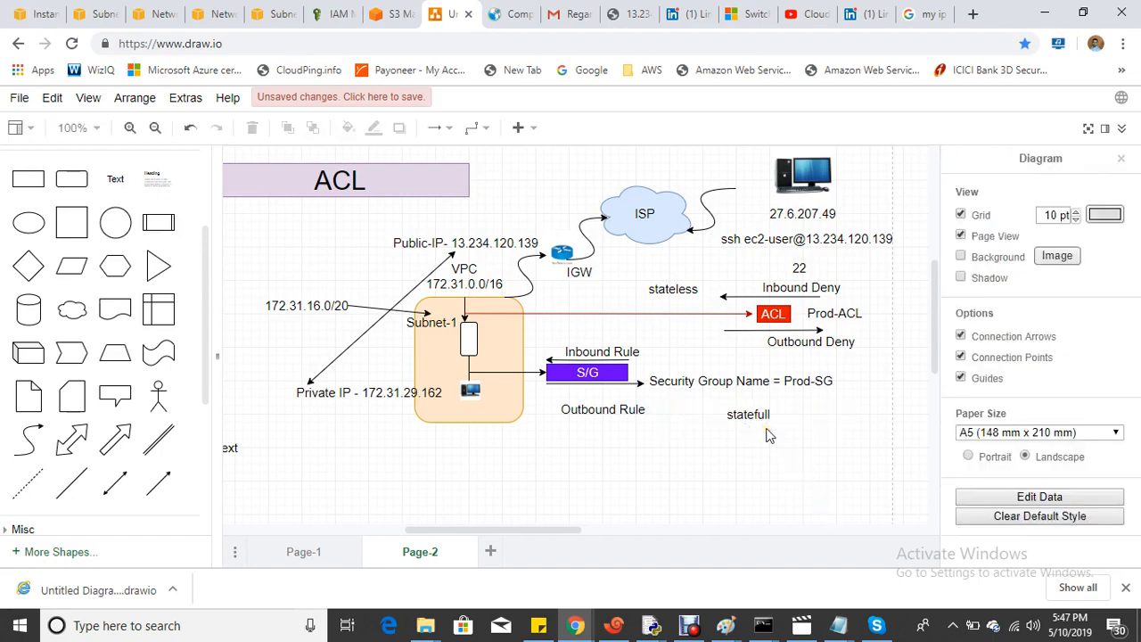
click(681, 456)
click(899, 230)
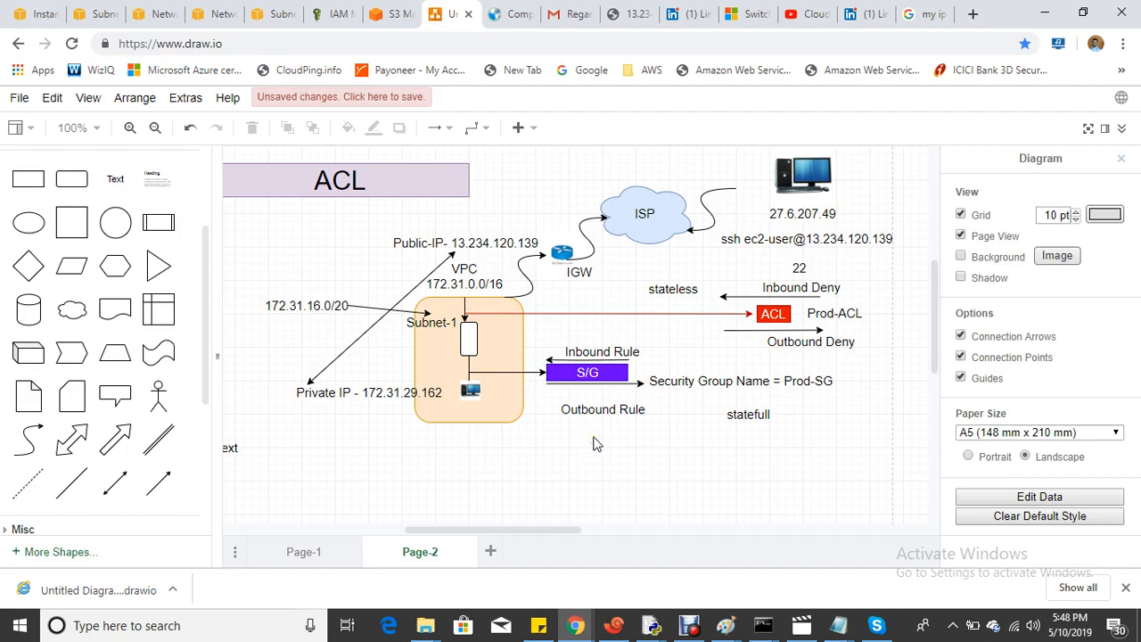
click(577, 353)
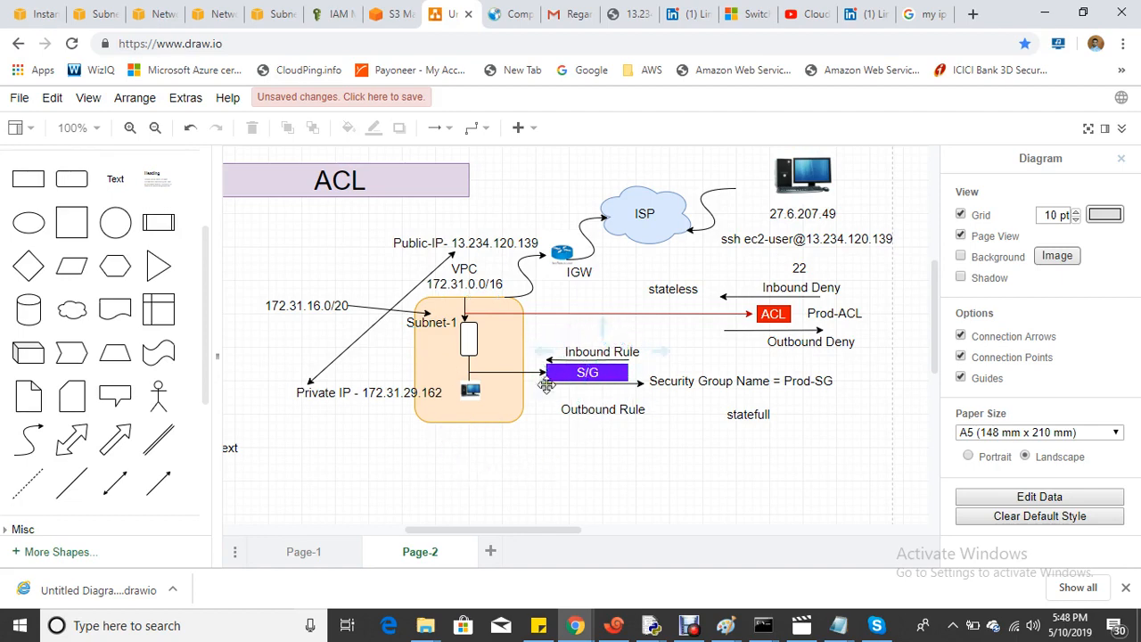
click(588, 410)
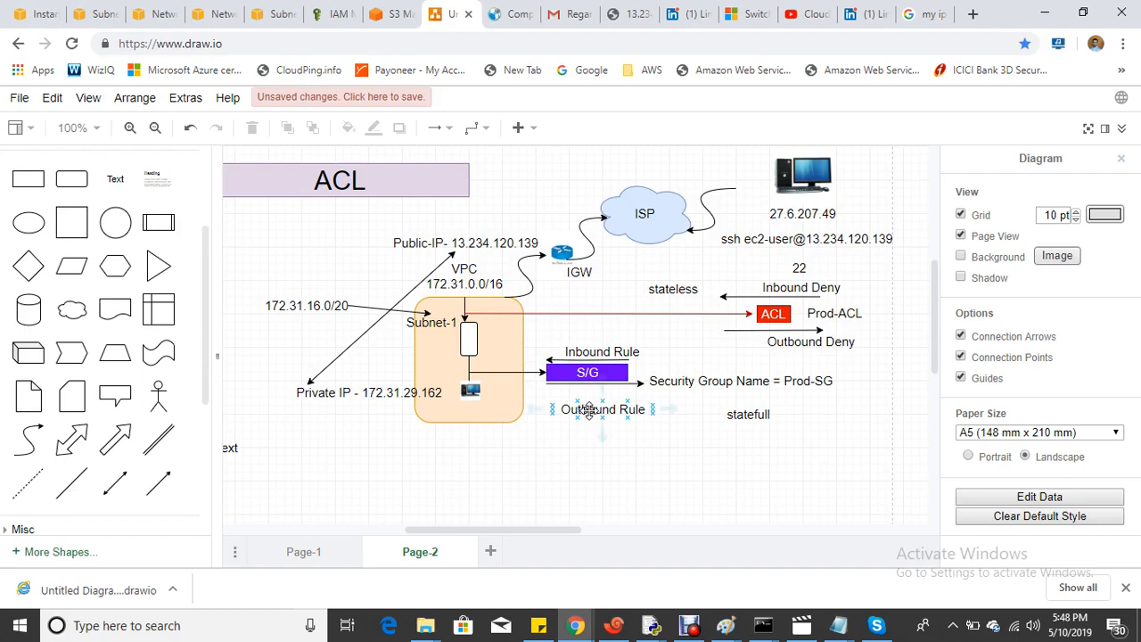